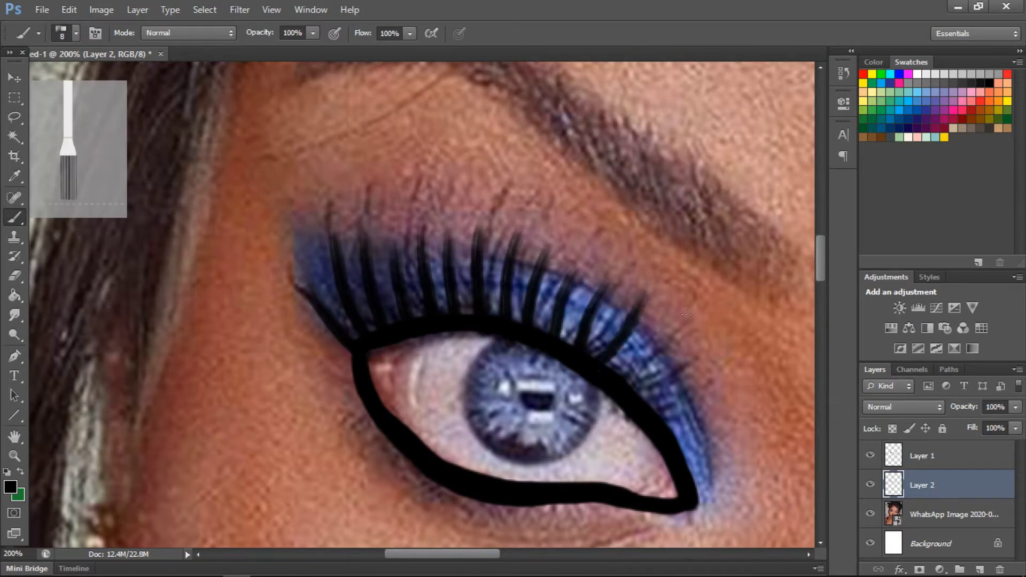
Paint denser fine lashes along both upper lids on a new layer with a 17 px flat bristle brush in black
click(980, 570)
click(76, 34)
key(Return)
mouse_move(396, 316)
mouse_down()
mouse_move(482, 342)
mouse_move(583, 331)
mouse_move(695, 454)
mouse_up()
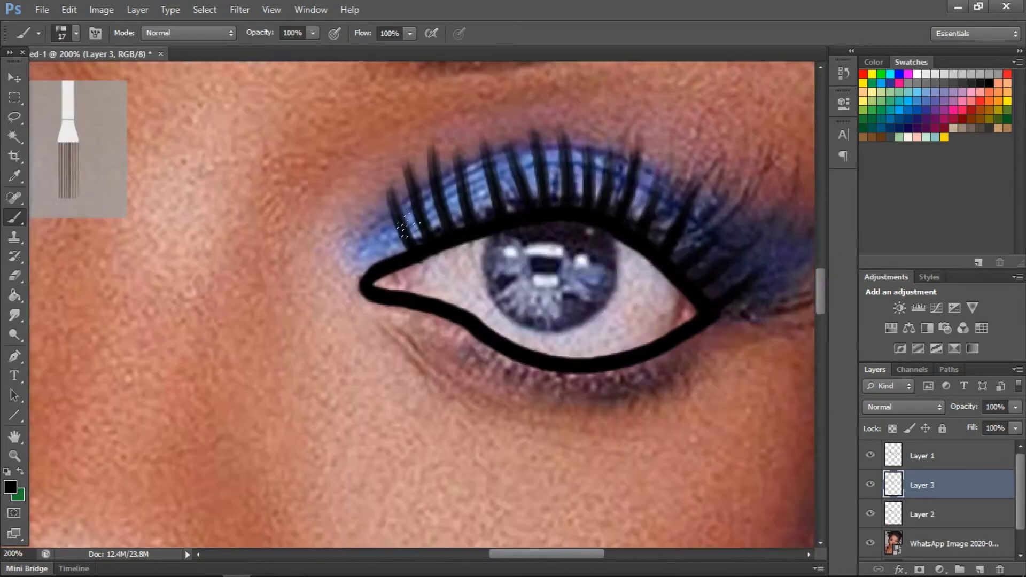
mouse_move(406, 227)
mouse_down()
mouse_move(448, 187)
mouse_move(593, 168)
mouse_move(725, 262)
mouse_move(721, 283)
mouse_up()
Select the areas inside both eye outlines, fill them with white on a new layer, and place that layer below Layer 1
key(alt+bracketright)
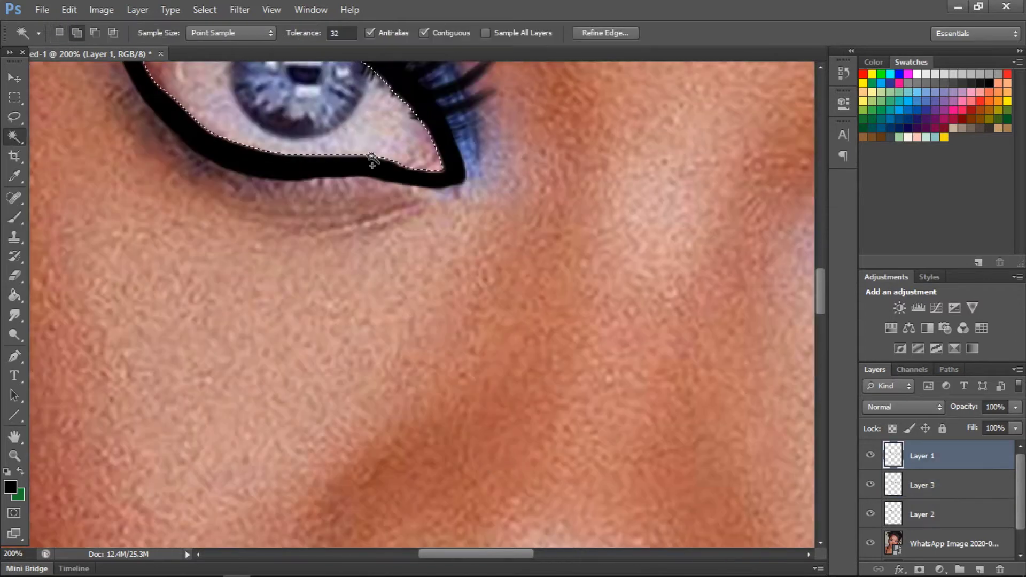
key(g)
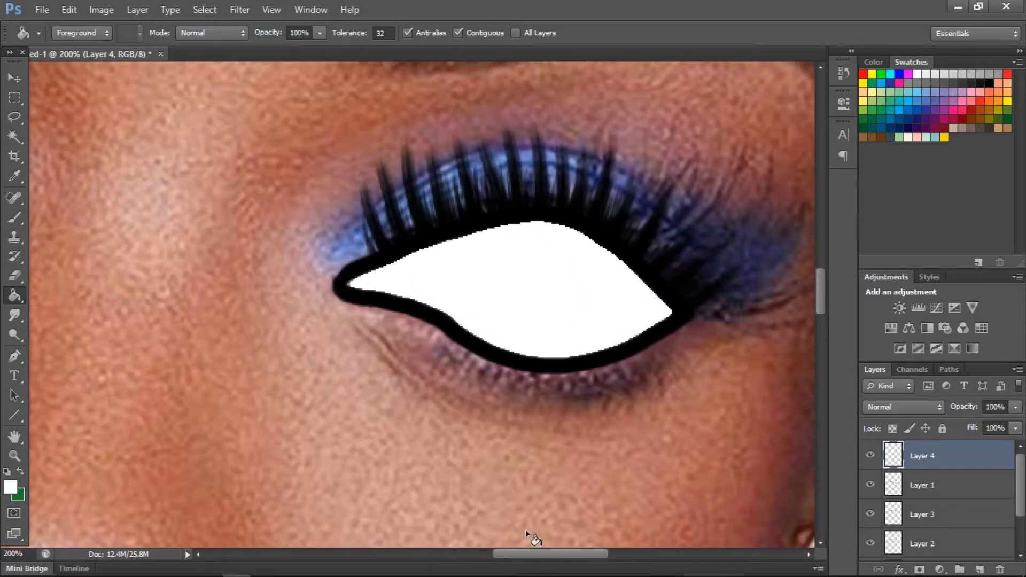
key(b)
double_click(957, 456)
key(Escape)
drag(930, 456, 937, 517)
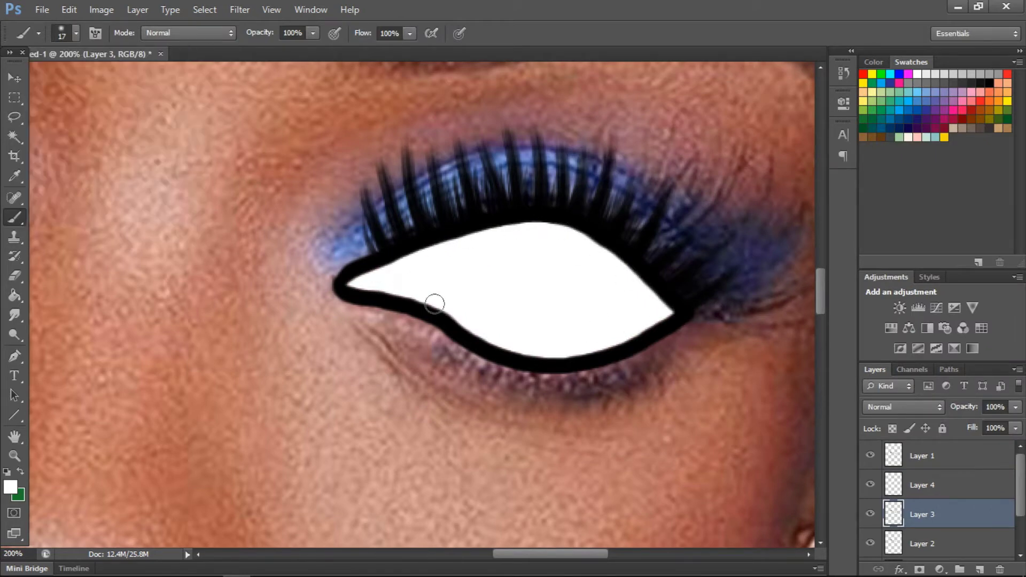
Hide Layer 4 and Layer 3 to uncover the irises in the photo
scroll(434, 304, left, 10)
scroll(307, 280, up, 4)
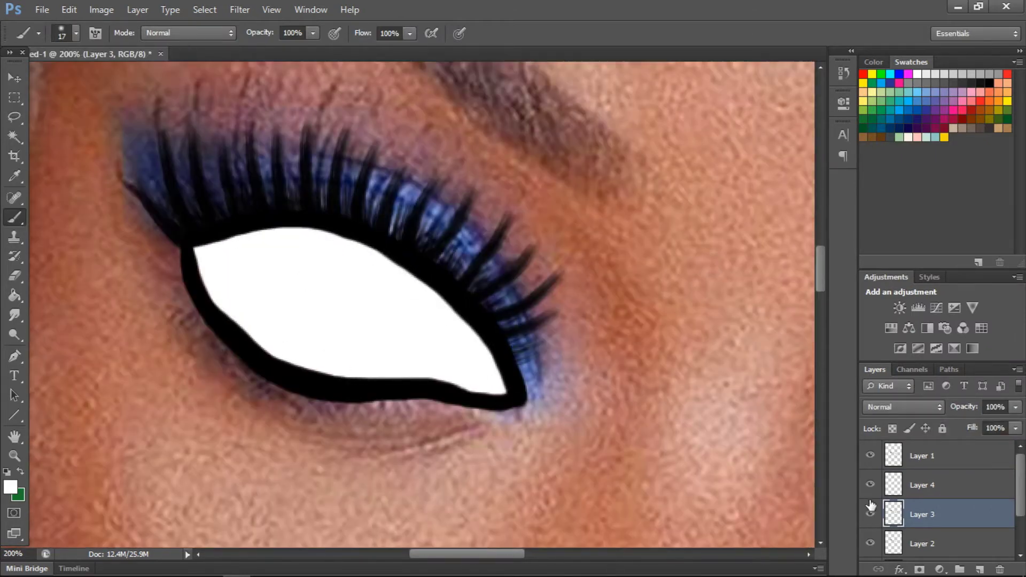
drag(872, 486, 870, 514)
Outline both irises on a new layer with a 7 px pointed brush in a sampled dark colour, and place the layer below Layer 1
key(ctrl+shift+alt+n)
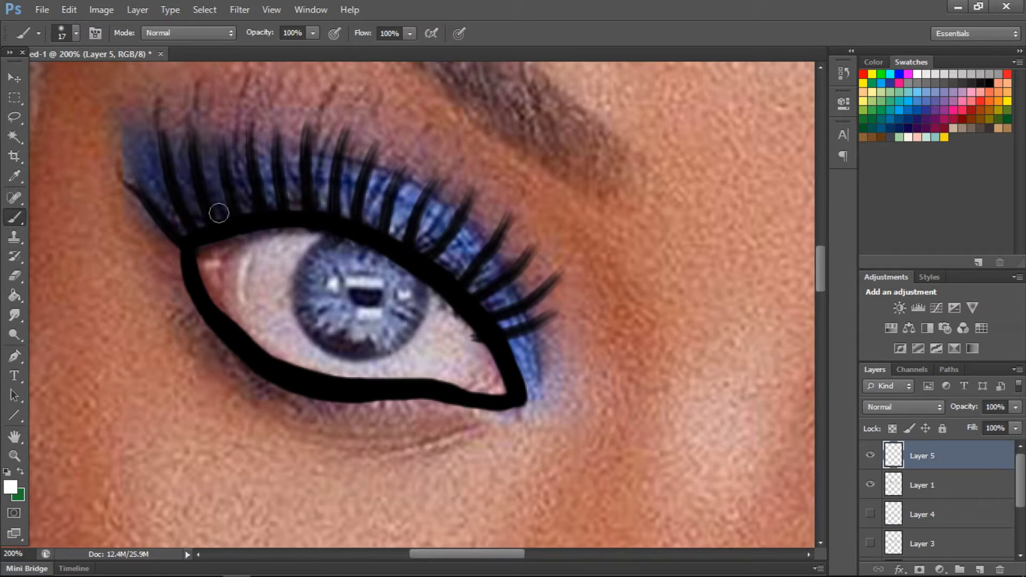
alt+click(332, 344)
click(76, 33)
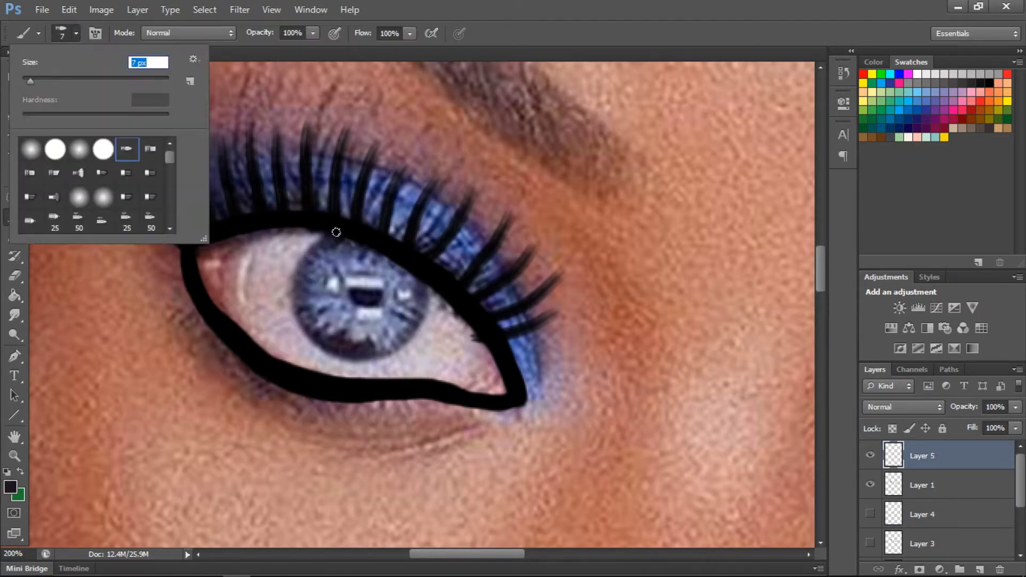
key(Return)
scroll(385, 258, right, 10)
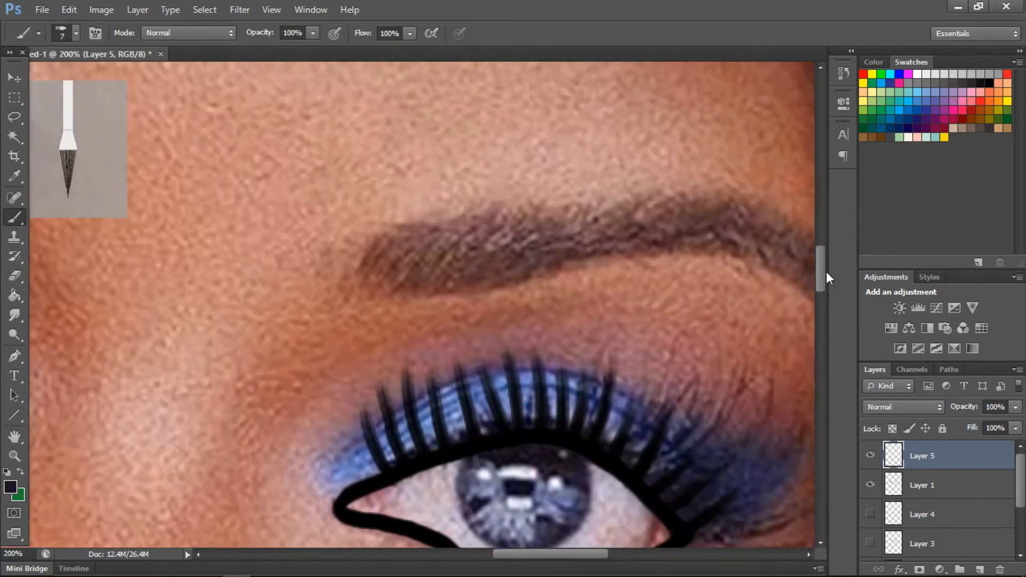
scroll(466, 344, down, 3)
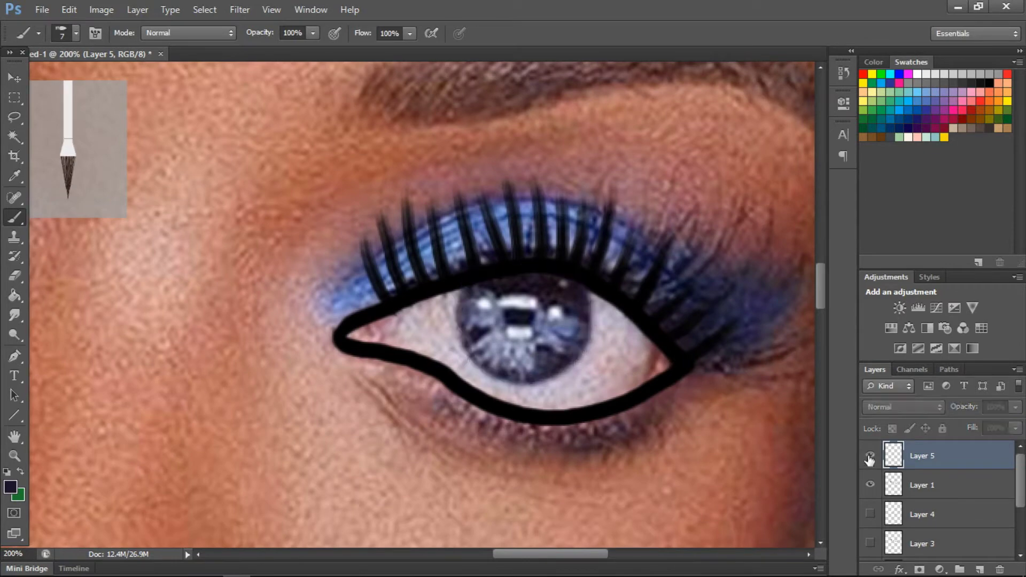
key(ctrl+bracketleft)
Try to fill the outlined iris with dark navy on Layer 5
key(i)
key(g)
click(511, 368)
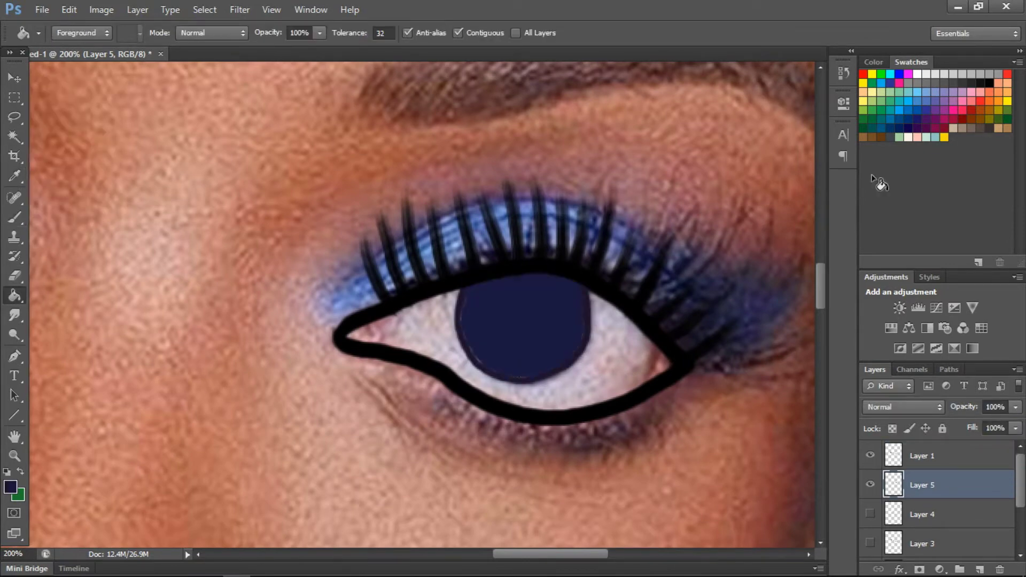
key(ctrl+z)
Select the iris interiors with the Magic Wand and paint them in a sampled grey-violet on a new layer with a soft round brush
key(i)
key(b)
key(w)
scroll(507, 458, left, 10)
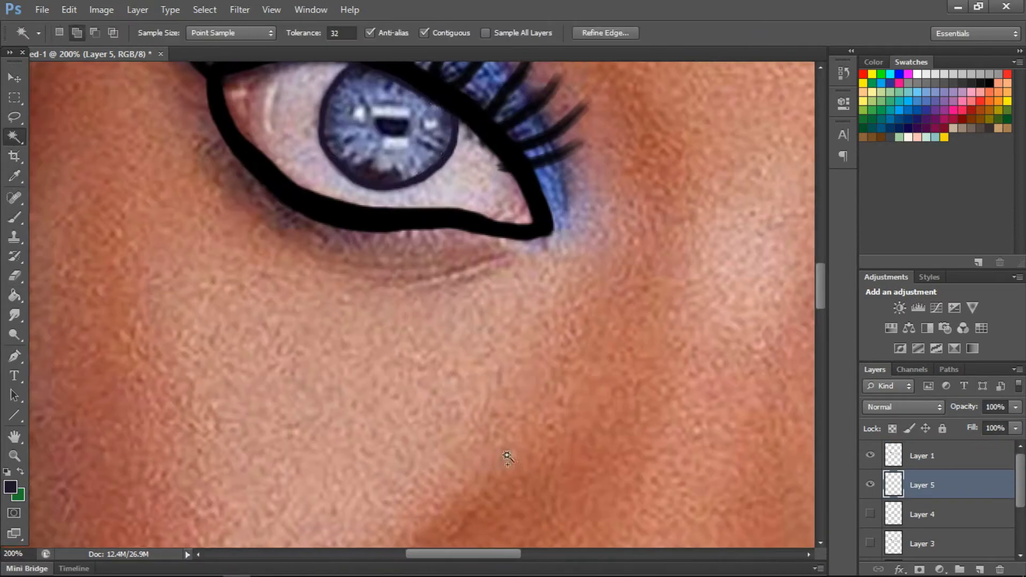
key(b)
key(i)
click(374, 144)
key(b)
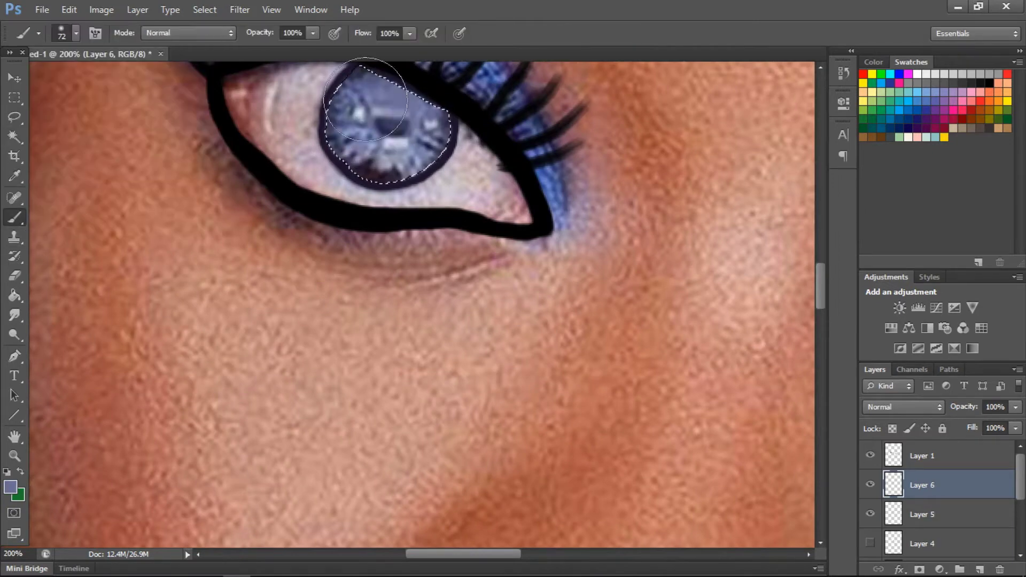
scroll(679, 277, right, 10)
Hide Layer 6 and paint the dark iris shading on a new layer with a 21 px soft brush in a sampled near-black
click(870, 485)
click(980, 570)
alt+click(588, 332)
click(76, 33)
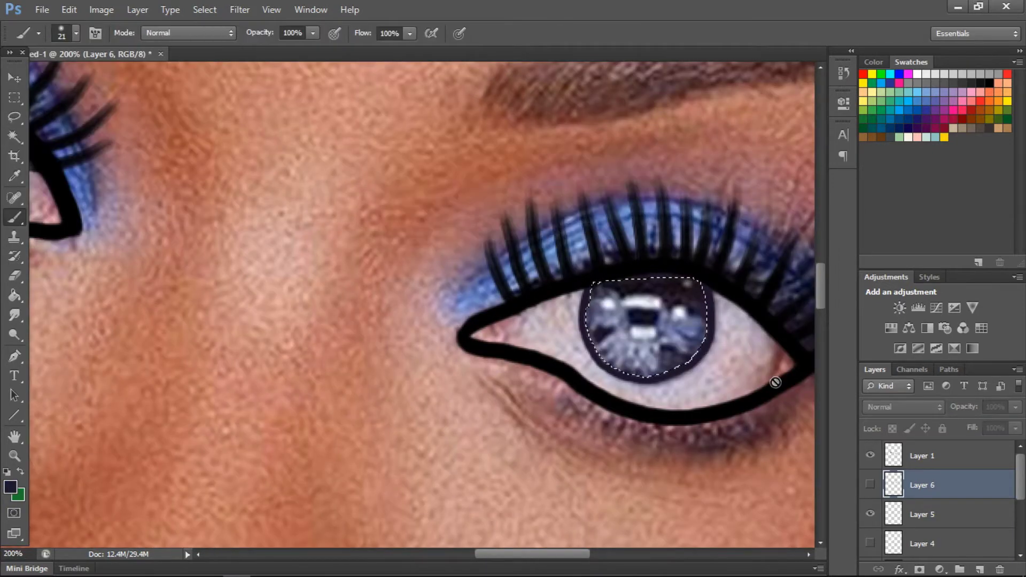
drag(615, 310, 601, 335)
alt+click(601, 335)
mouse_move(620, 281)
mouse_down()
mouse_move(712, 316)
mouse_move(673, 374)
mouse_up()
scroll(674, 374, left, 10)
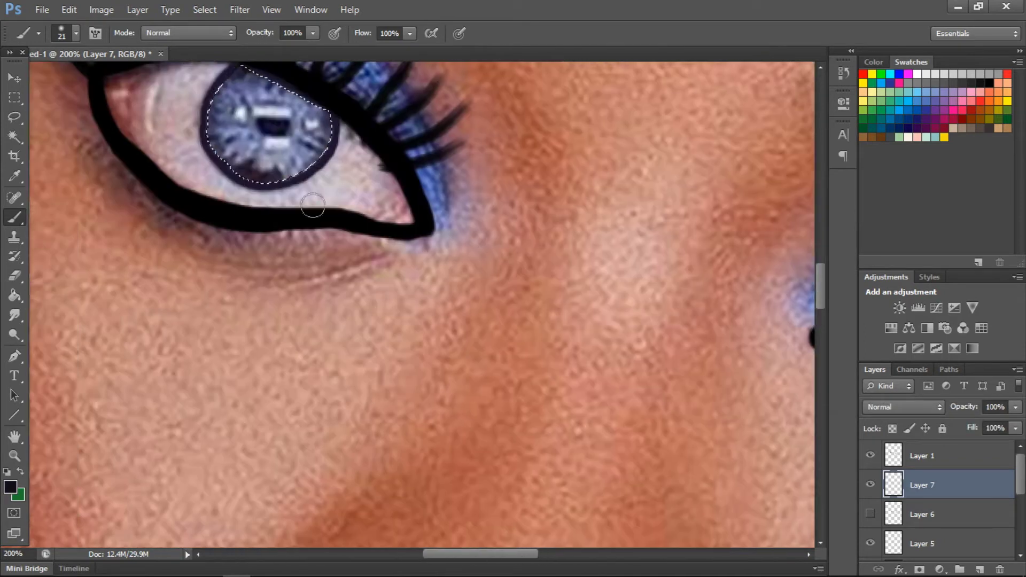
drag(224, 160, 247, 80)
Paint thin dark radial streaks inside both irises on Layer 7 with a 6 px pointed brush
click(76, 32)
double_click(80, 176)
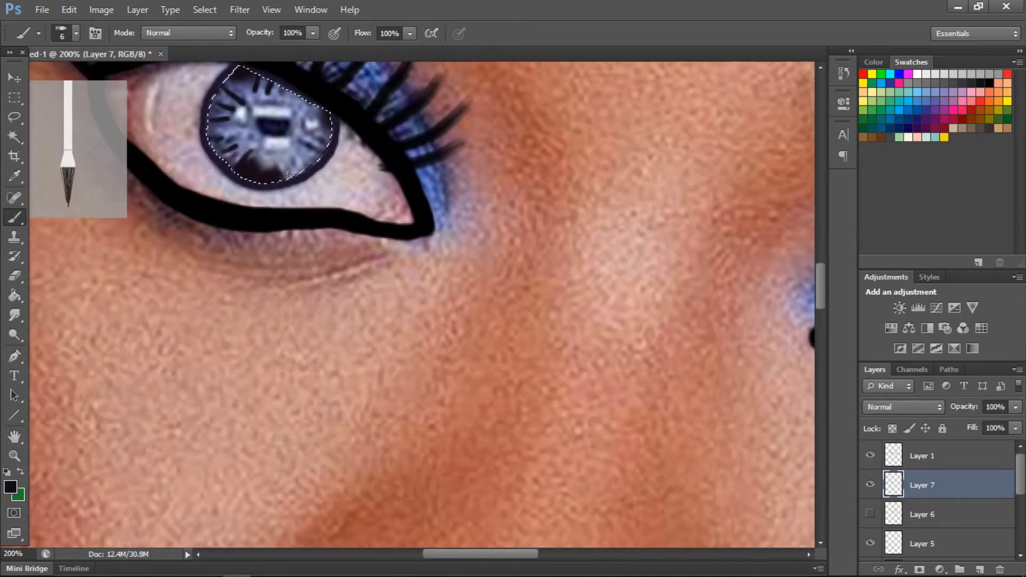
scroll(505, 566, right, 10)
scroll(506, 566, right, 1)
Paint the iris reflections in sampled white on a new layer with a 6 px soft round brush
key(ctrl+shift+alt+n)
alt+click(737, 303)
click(76, 32)
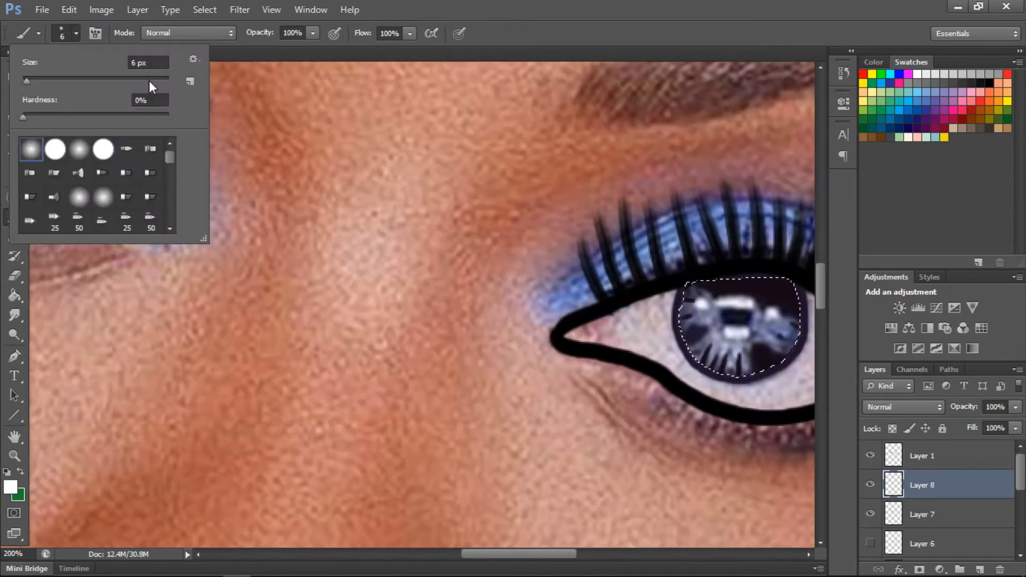
double_click(27, 144)
drag(725, 331, 749, 332)
scroll(422, 304, left, 8)
drag(254, 113, 289, 112)
drag(260, 144, 287, 145)
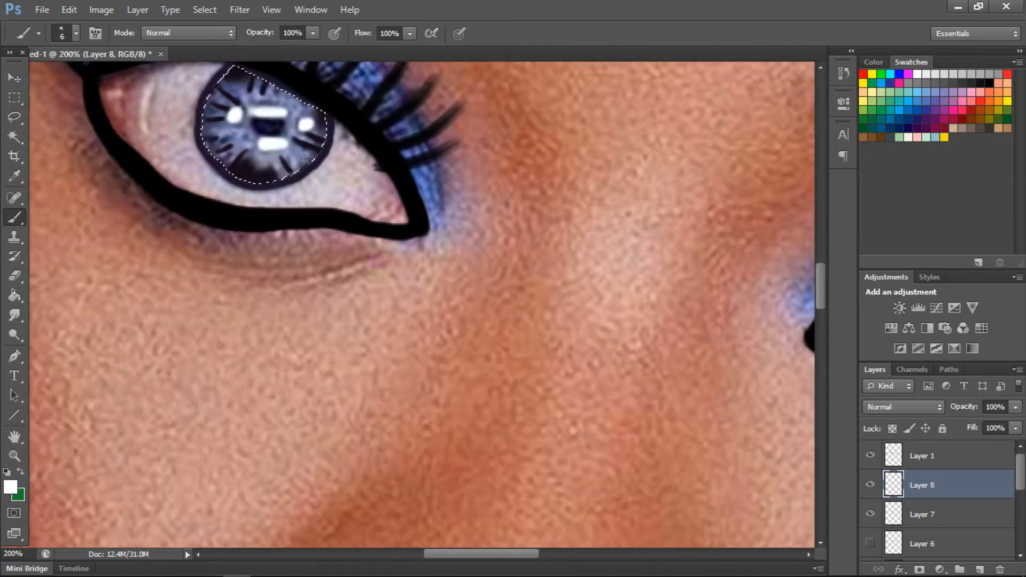
Paint both pupils black on a new layer between Layer 8 and Layer 7, and clear the iris selection
key(i)
click(949, 526)
key(ctrl+shift+alt+n)
key(b)
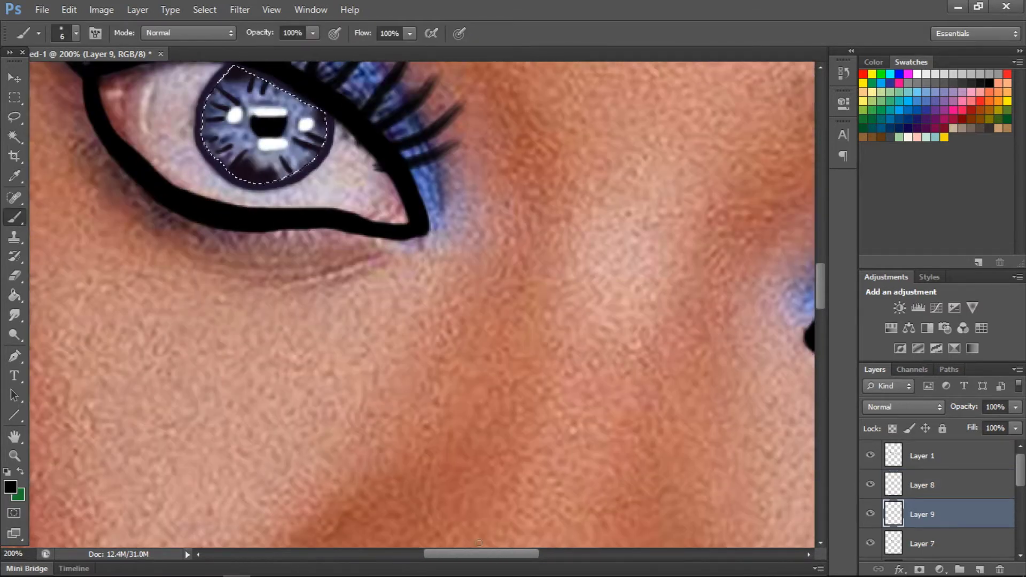
scroll(479, 542, right, 8)
scroll(1002, 488, down, 2)
click(205, 10)
click(219, 34)
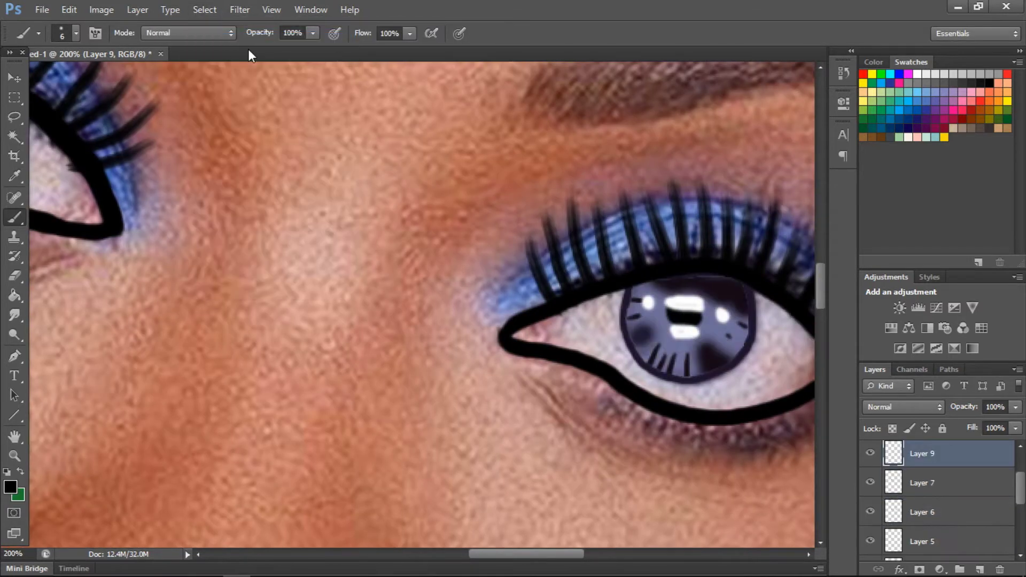
Sample the iris violet and touch up the edges of the iris colour on Layer 6
key(i)
click(633, 297)
key(b)
key(alt+bracketleft)
key(alt+bracketleft)
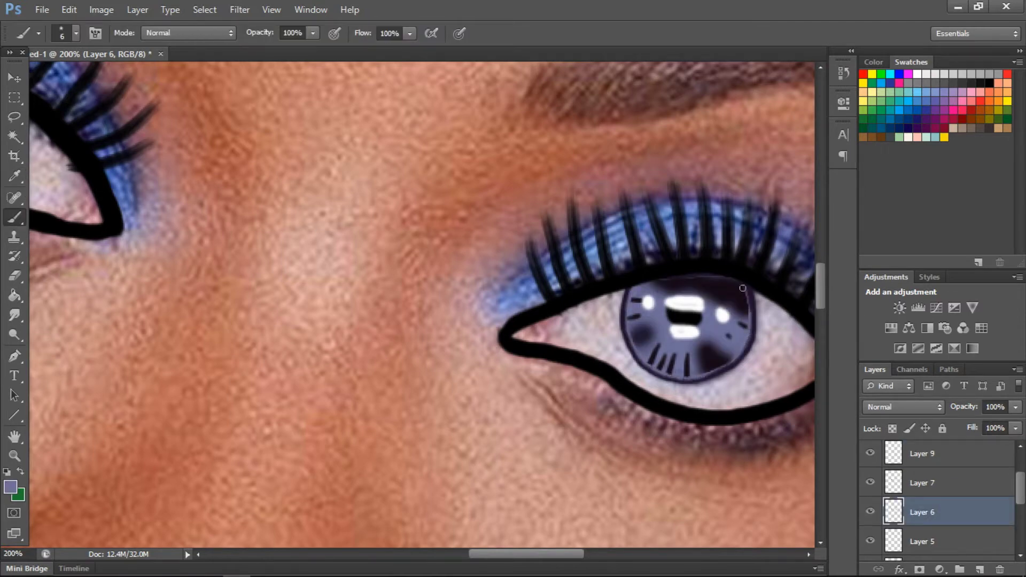
Fill the gaps at the iris edges with a sampled dark violet on a new layer placed below Layer 6
alt+click(743, 288)
key(ctrl+shift+alt+n)
key(ctrl+bracketleft)
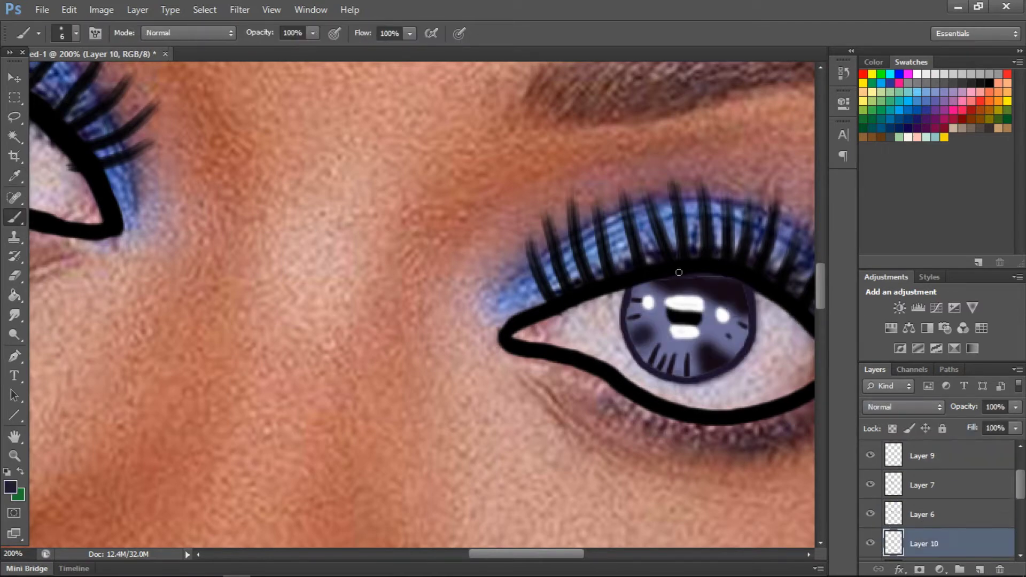
scroll(707, 369, left, 10)
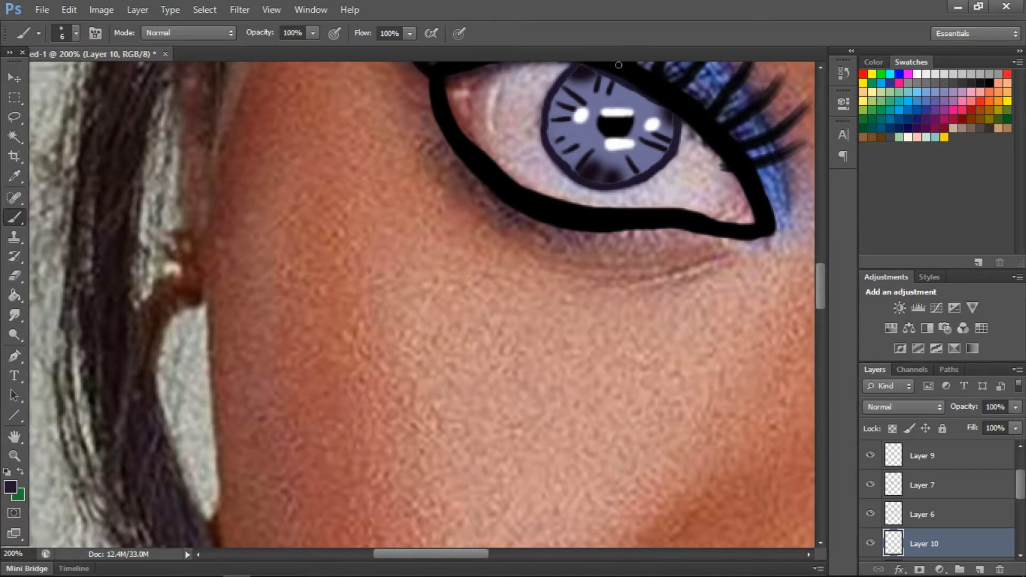
key(ctrl+0)
scroll(909, 503, down, 2)
scroll(870, 547, down, 2)
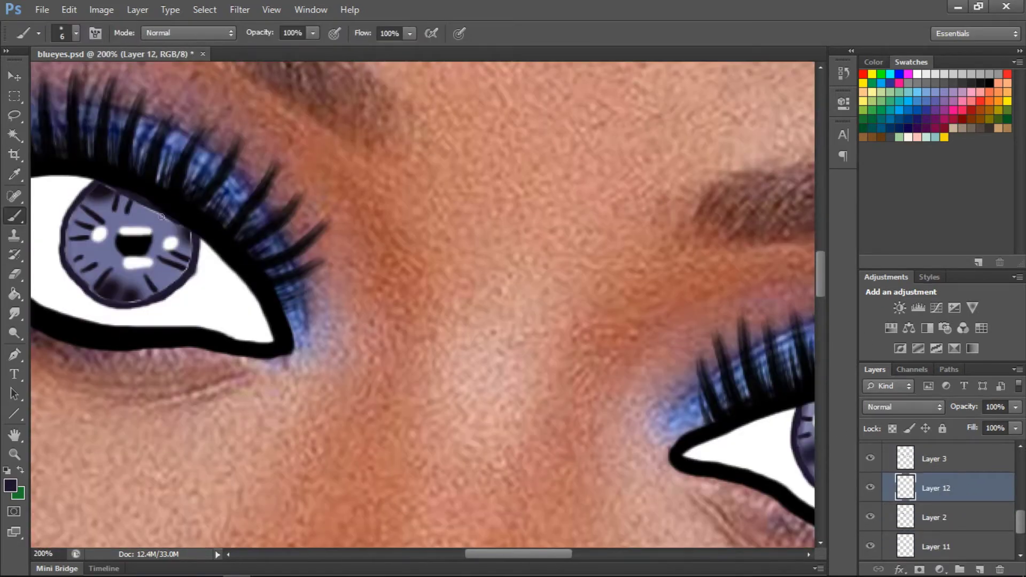
Stroke a curved path along each upper eyelid crease on Layer 11 in black with a 16 px pointed brush
scroll(958, 518, down, 1)
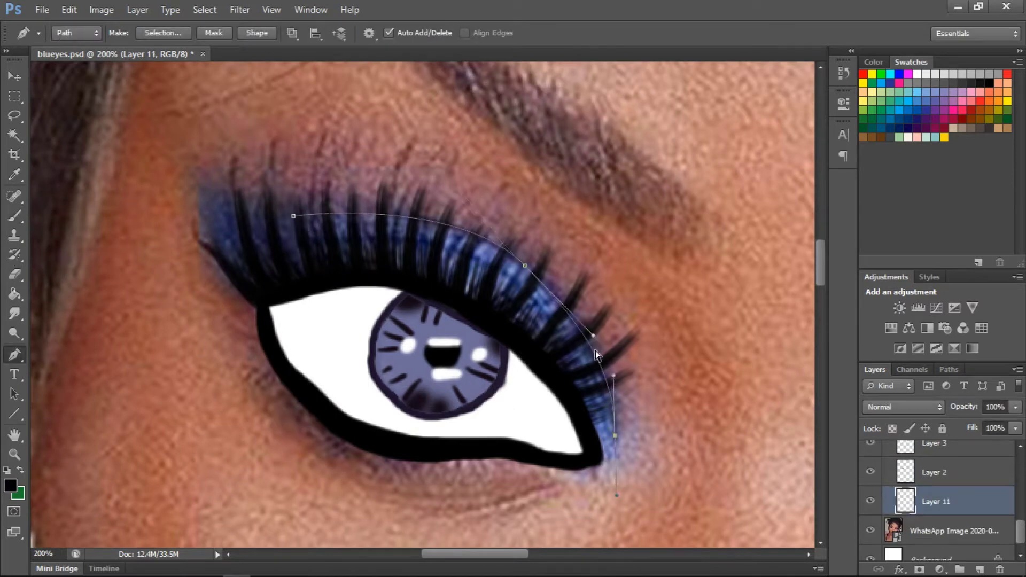
click(15, 218)
right_click(53, 94)
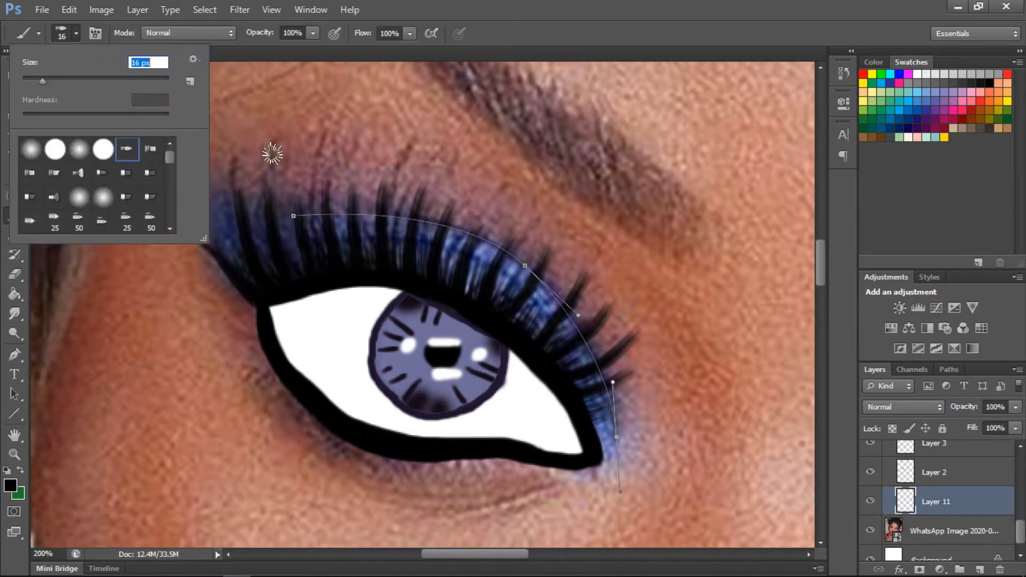
key(Return)
click(515, 229)
key(p)
click(949, 369)
right_click(941, 393)
click(944, 403)
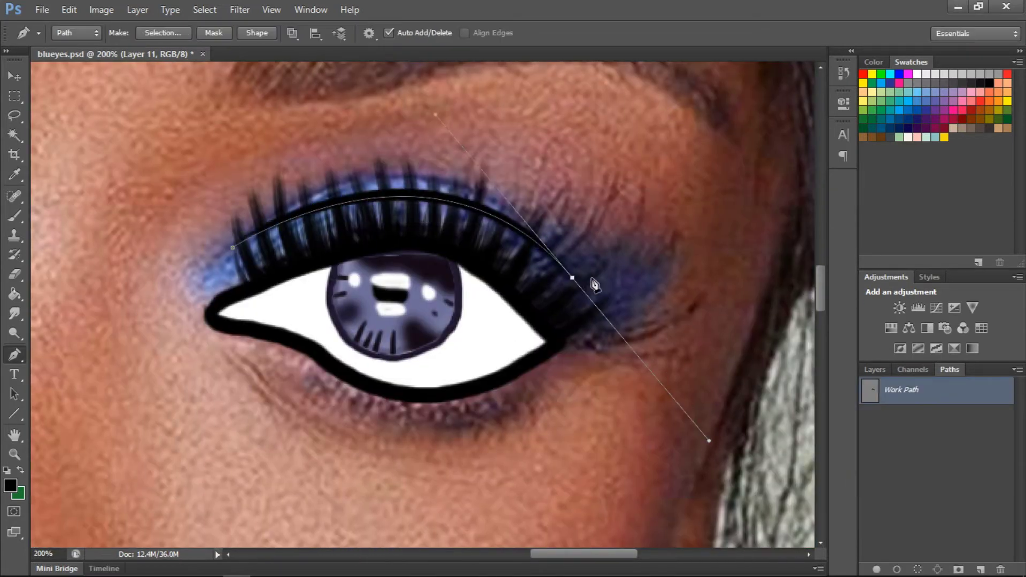
Paint blue eyeshadow over the right-hand eyelid on a new layer above Layer 11 with a 44 px soft round brush
click(875, 369)
scroll(935, 497, down, 1)
click(935, 495)
key(b)
click(77, 35)
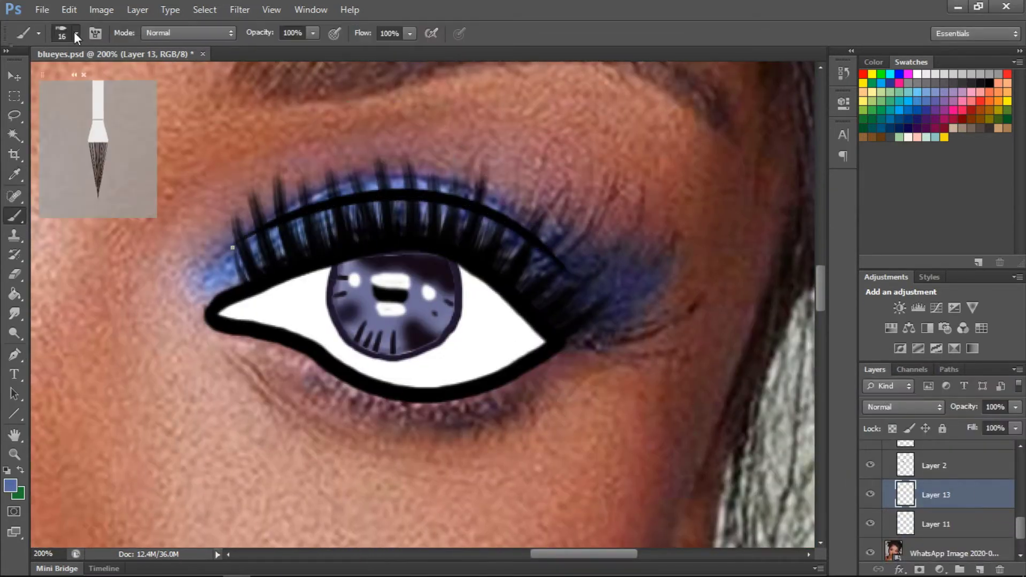
click(77, 35)
click(74, 177)
mouse_move(470, 309)
mouse_down()
mouse_move(553, 271)
mouse_move(642, 278)
mouse_up()
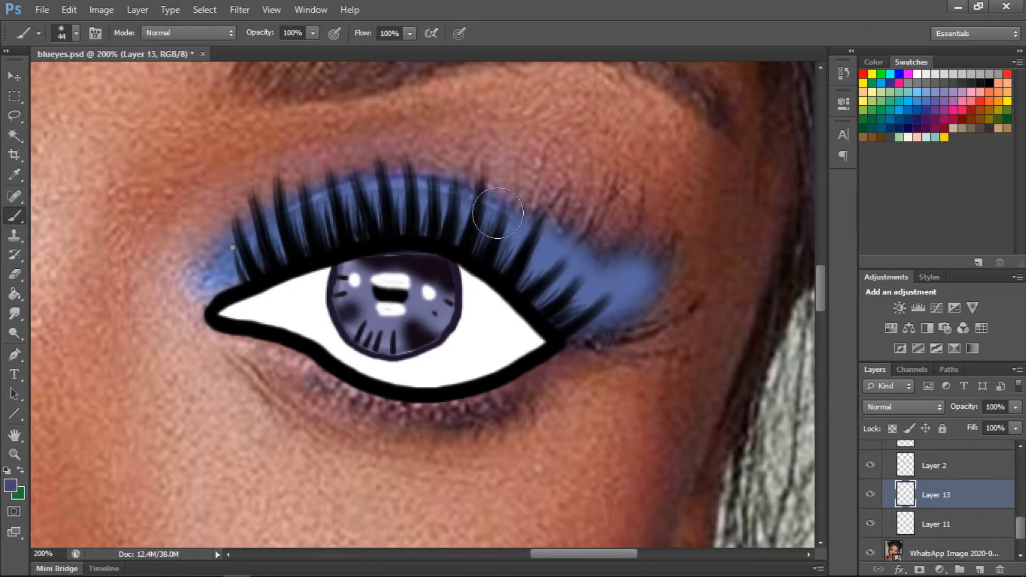
Extend the eyeshadow over both eyelids in sampled blues on Layer 13 and set the layer's opacity to 52%
alt+click(527, 215)
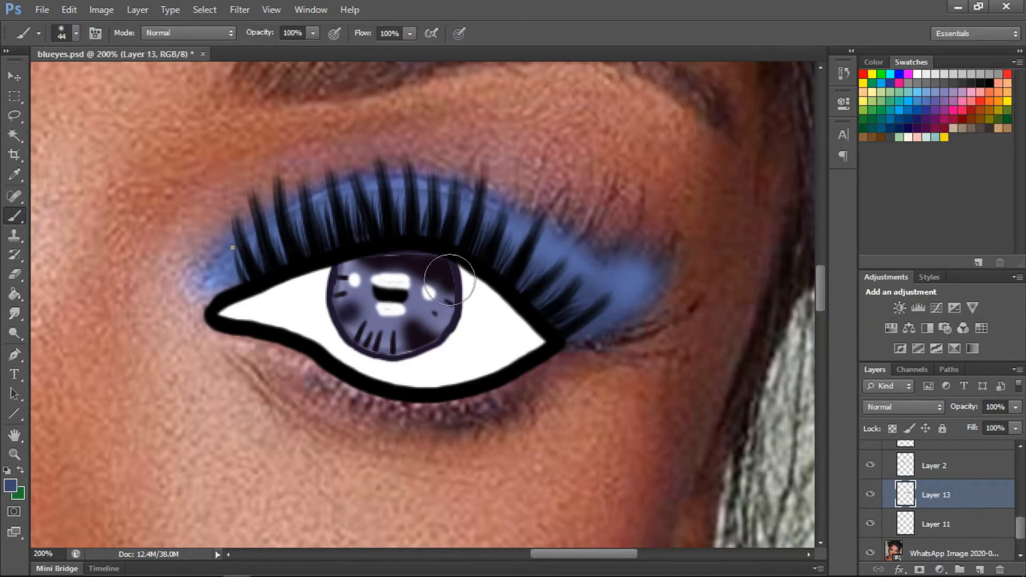
scroll(378, 228, left, 10)
key(i)
scroll(460, 525, right, 5)
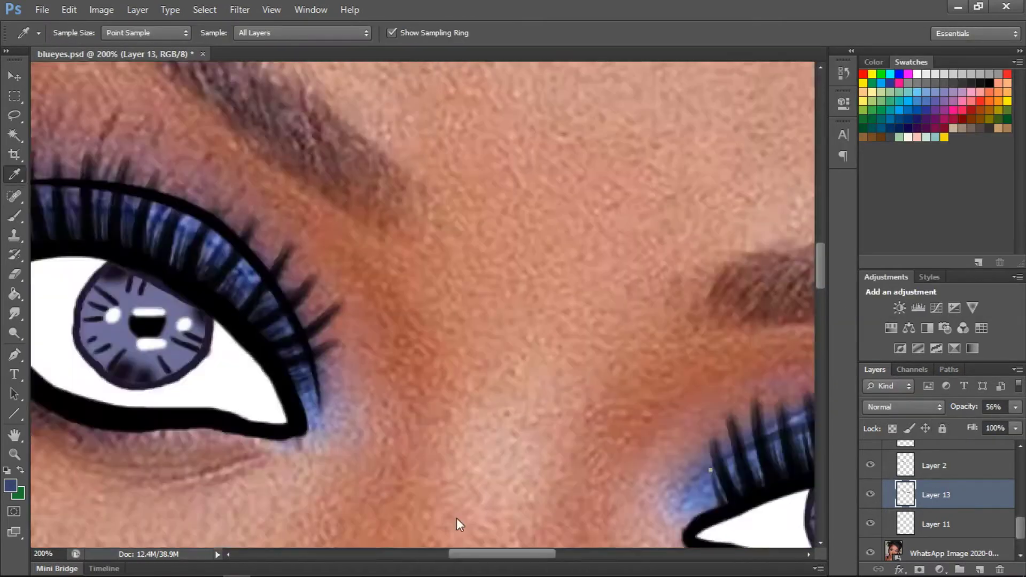
key(b)
scroll(459, 525, left, 10)
key(ctrl+minus)
key(ctrl+minus)
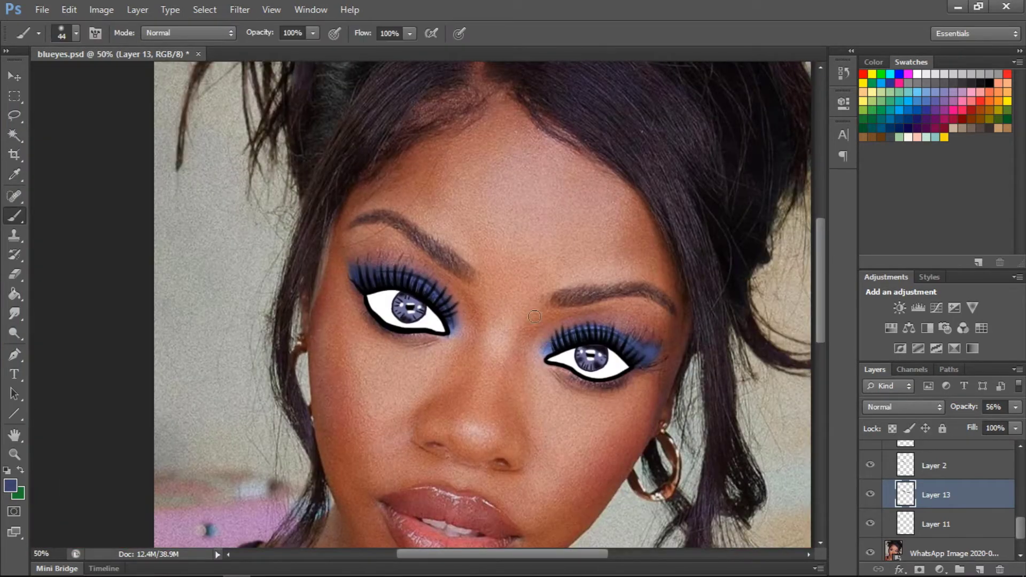
drag(823, 329, 823, 371)
alt+click(653, 188)
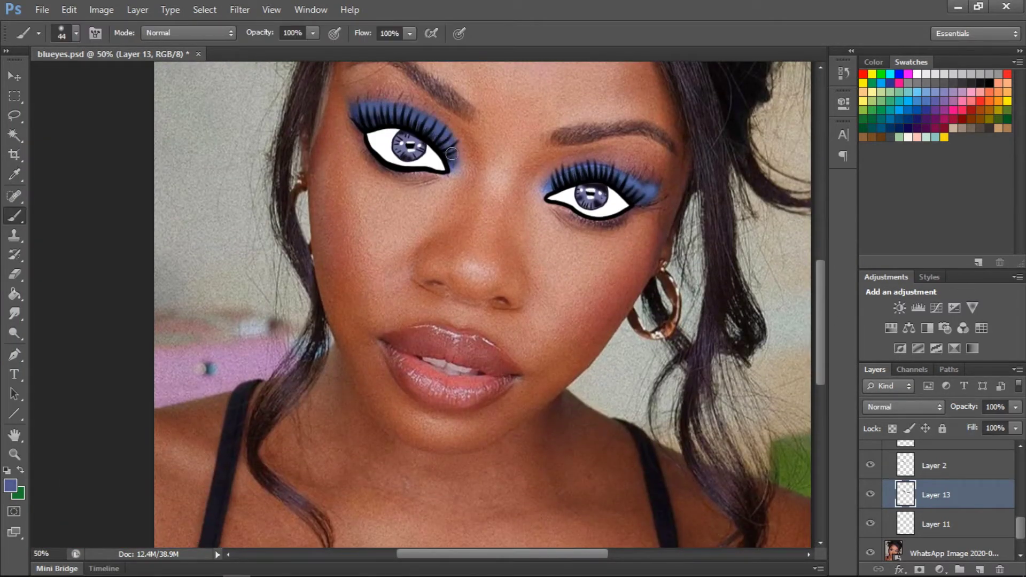
drag(1016, 408, 980, 433)
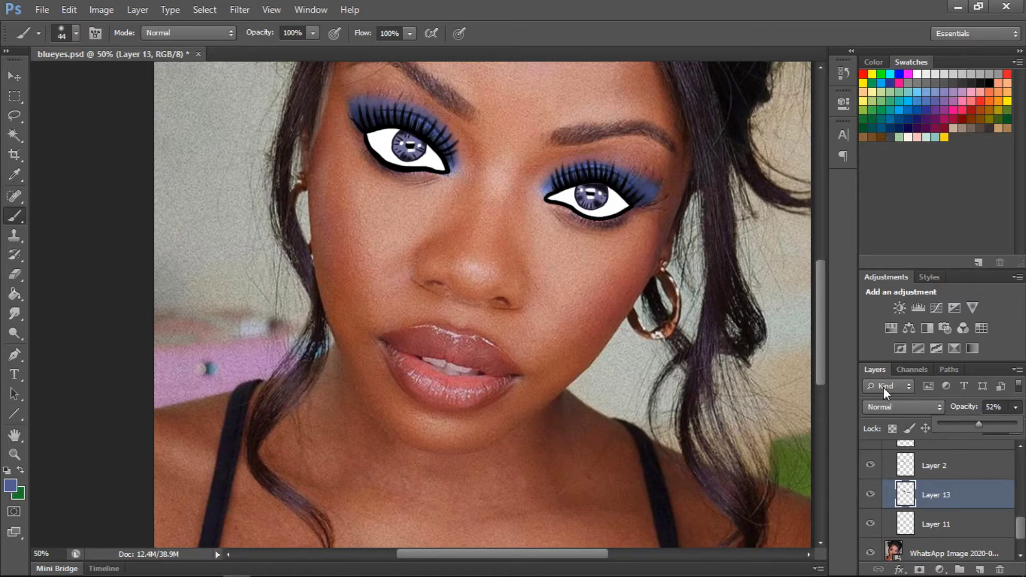
Paint black lower lashes under both eyes on a new layer above Layer 2 with a 44 px flat bristle brush
click(941, 466)
key(ctrl+shift+alt+n)
alt+click(622, 156)
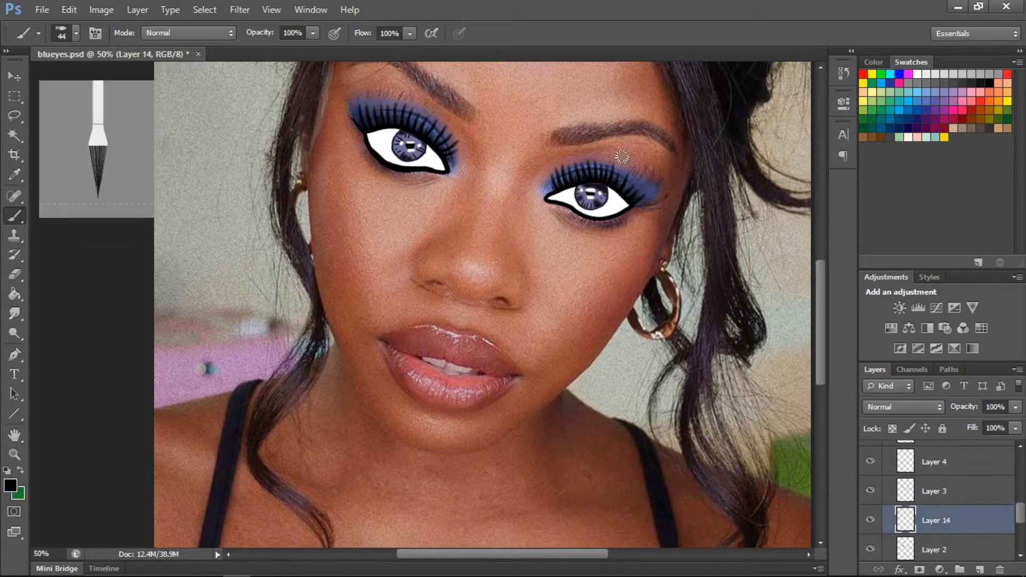
drag(588, 227, 628, 214)
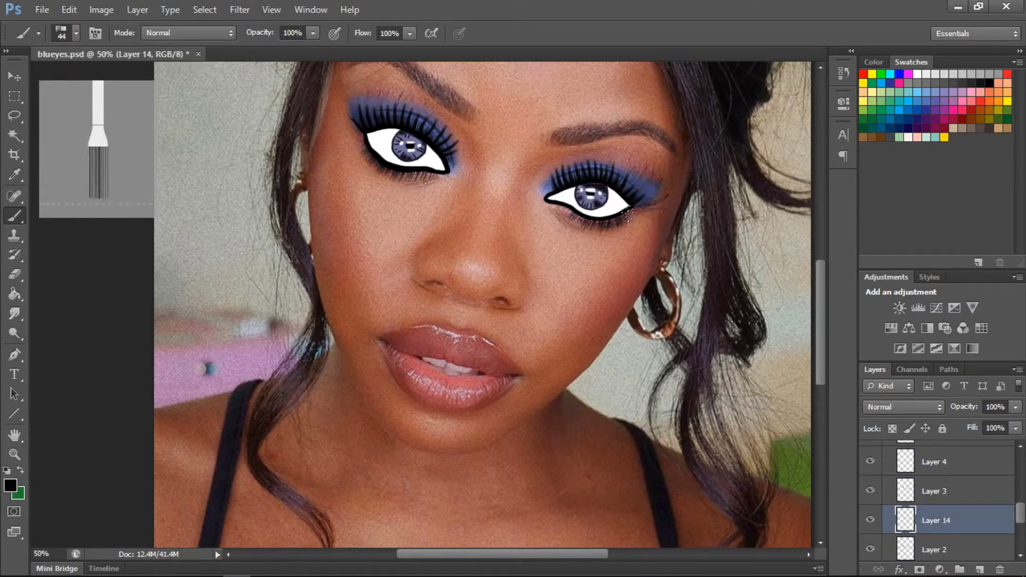
Paint black hair-textured eyebrows over both brows on a new layer at the top of the eyes group with a 14 px flat bristle brush
click(16, 276)
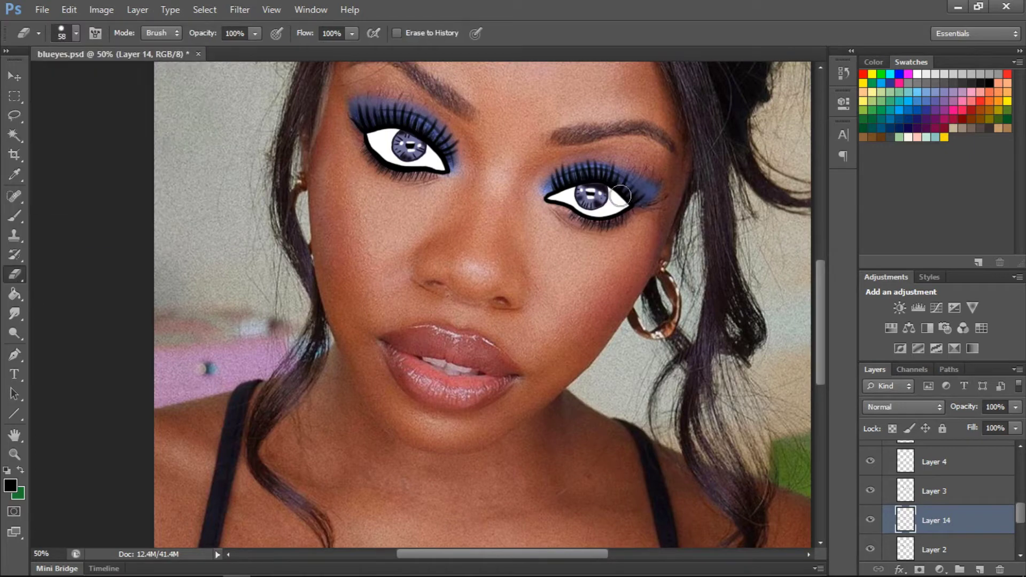
click(15, 218)
key(ctrl+shift+alt+n)
key(ctrl+plus)
key(ctrl+plus)
mouse_move(527, 266)
mouse_down()
mouse_move(495, 219)
mouse_move(443, 177)
mouse_up()
drag(314, 123, 394, 138)
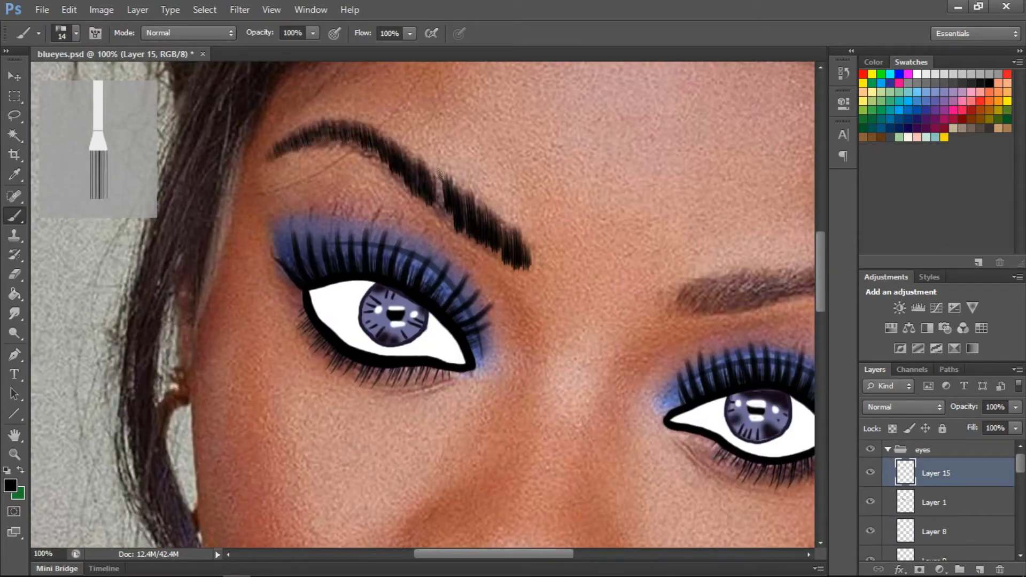
drag(440, 173, 452, 216)
drag(347, 120, 382, 147)
mouse_move(702, 305)
mouse_down()
mouse_move(752, 303)
mouse_move(734, 312)
mouse_move(729, 302)
mouse_move(644, 305)
mouse_move(639, 268)
mouse_move(663, 293)
mouse_move(718, 280)
mouse_move(737, 305)
mouse_up()
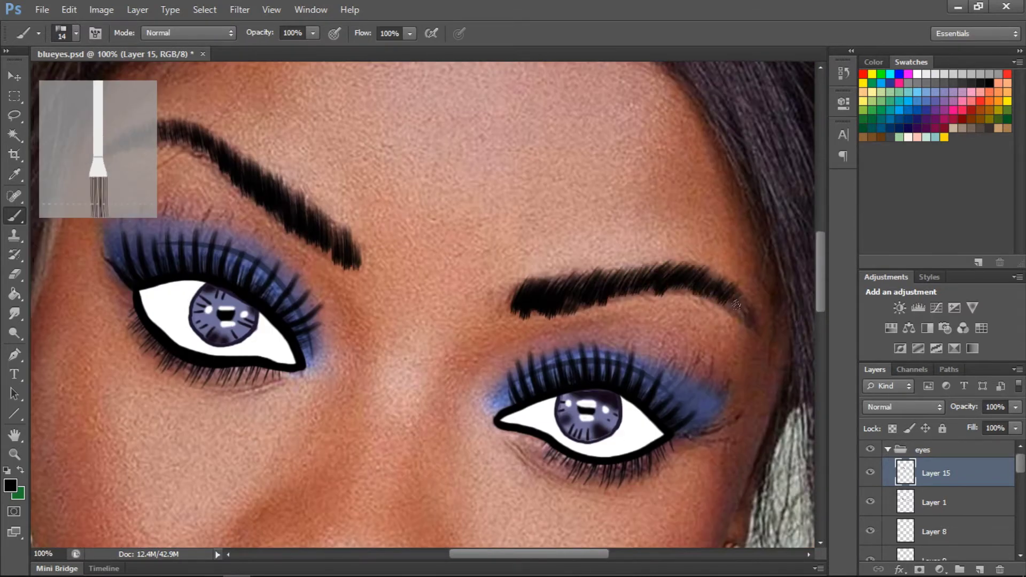
Fill in both eyebrows in dark grey on a new layer beneath Layer 15 with a 12 px soft round brush
ctrl+click(980, 569)
click(944, 78)
click(76, 33)
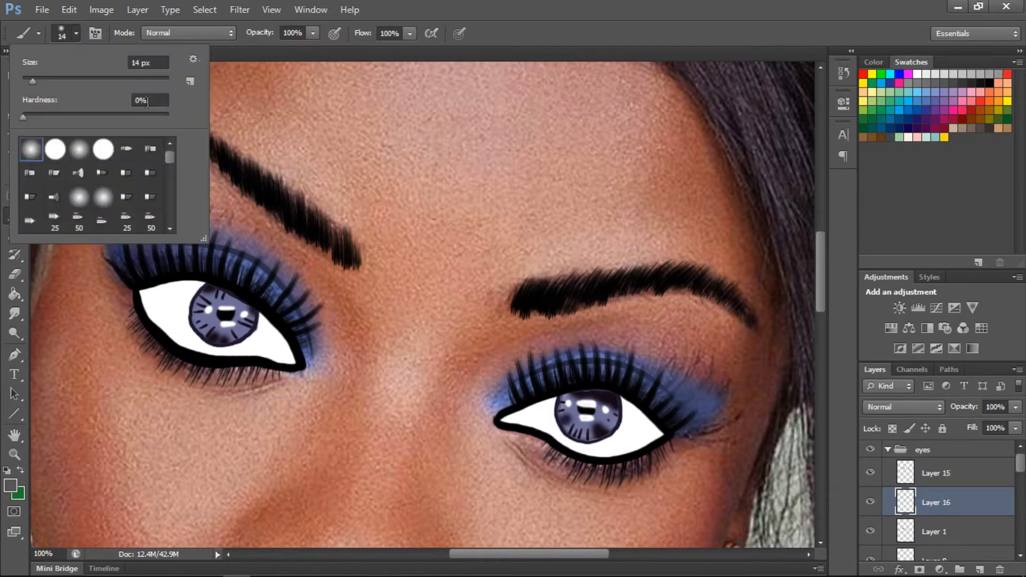
double_click(53, 141)
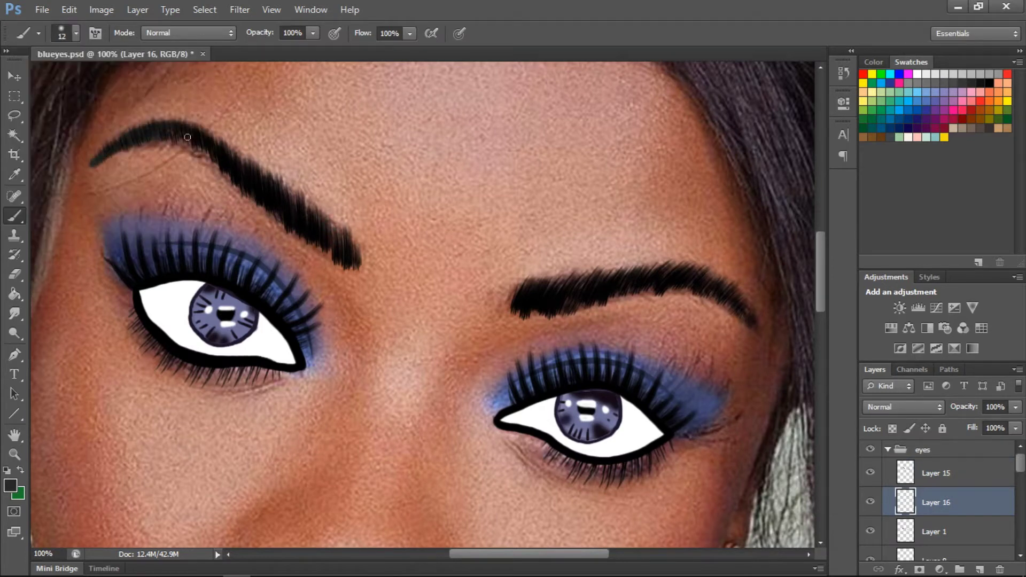
key(e)
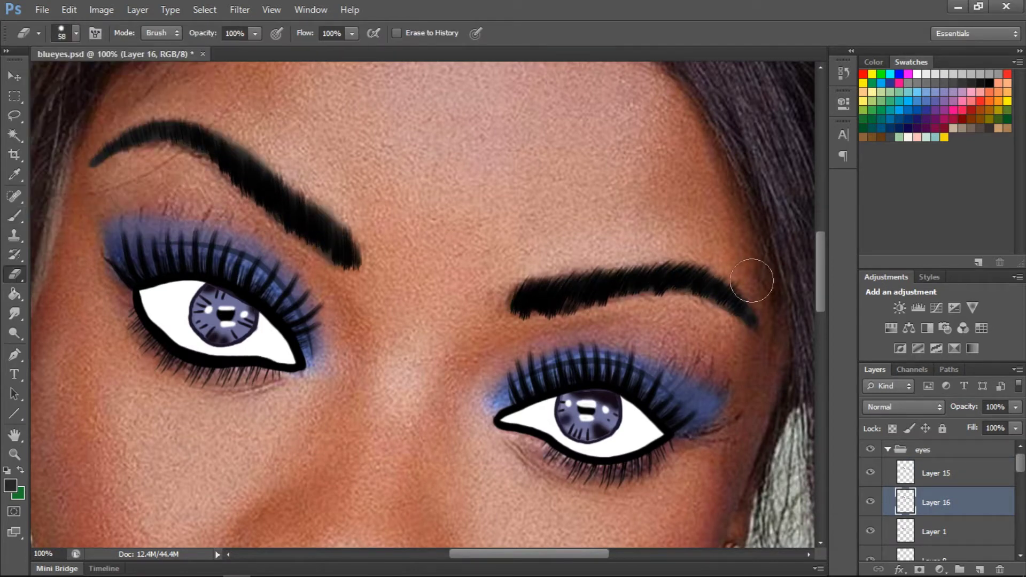
Set the opacity of Layer 15 to 69% and Layer 16 to 70%, and trim the eyebrow edges with a 27 px eraser
click(935, 474)
drag(1016, 407, 981, 426)
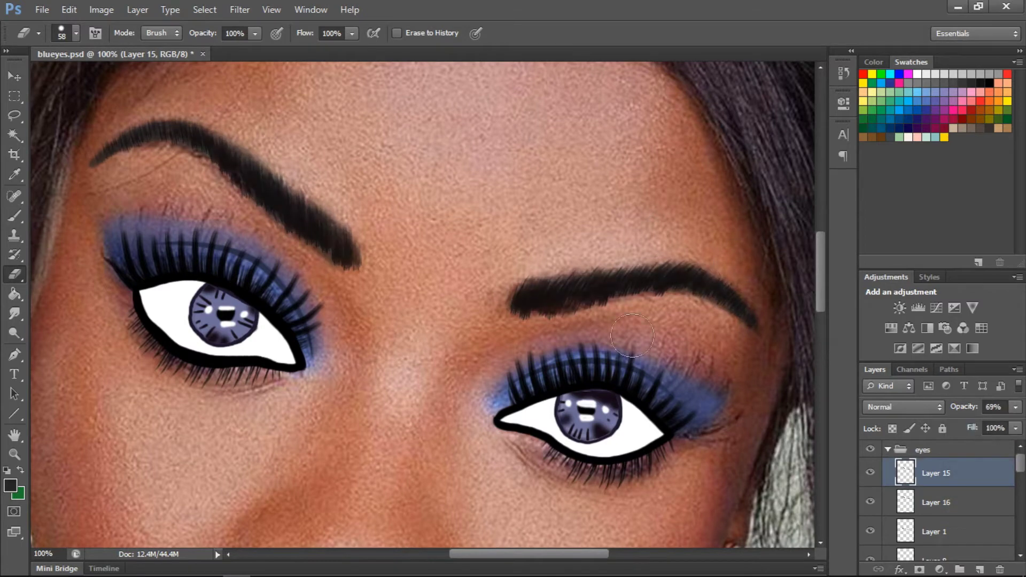
key(bracketleft)
key(bracketleft)
key(bracketleft)
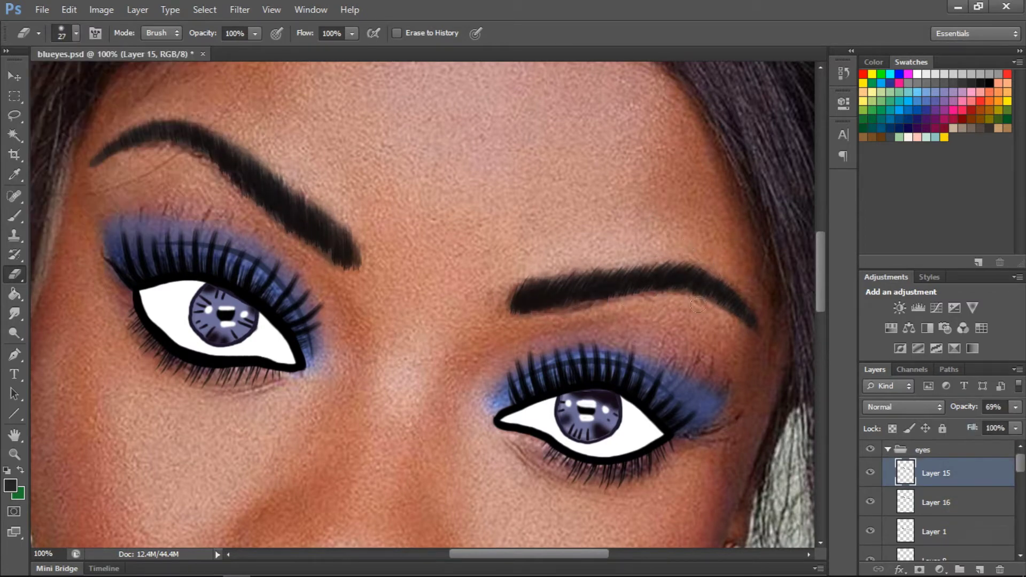
key(alt+bracketleft)
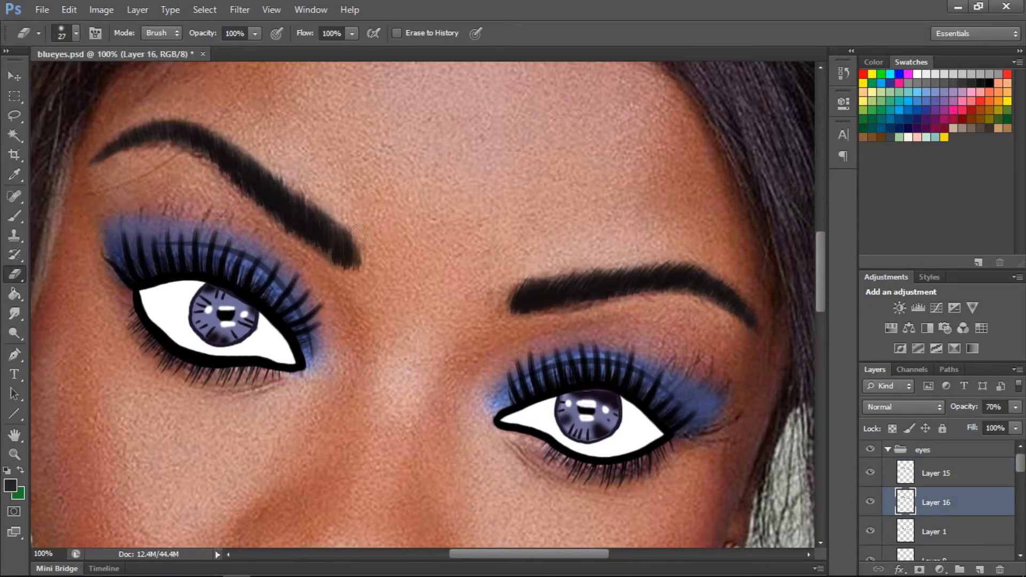
key(alt+bracketright)
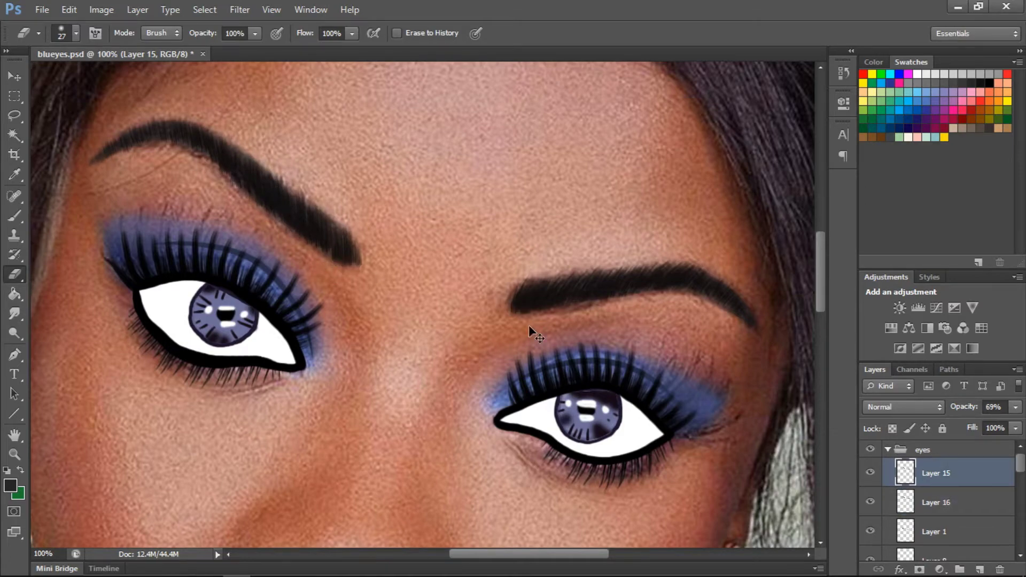
Collapse the eyes group and create a group named "nose" above the portrait photo, containing a new empty layer
key(ctrl+minus)
key(ctrl+minus)
key(p)
click(888, 450)
click(955, 473)
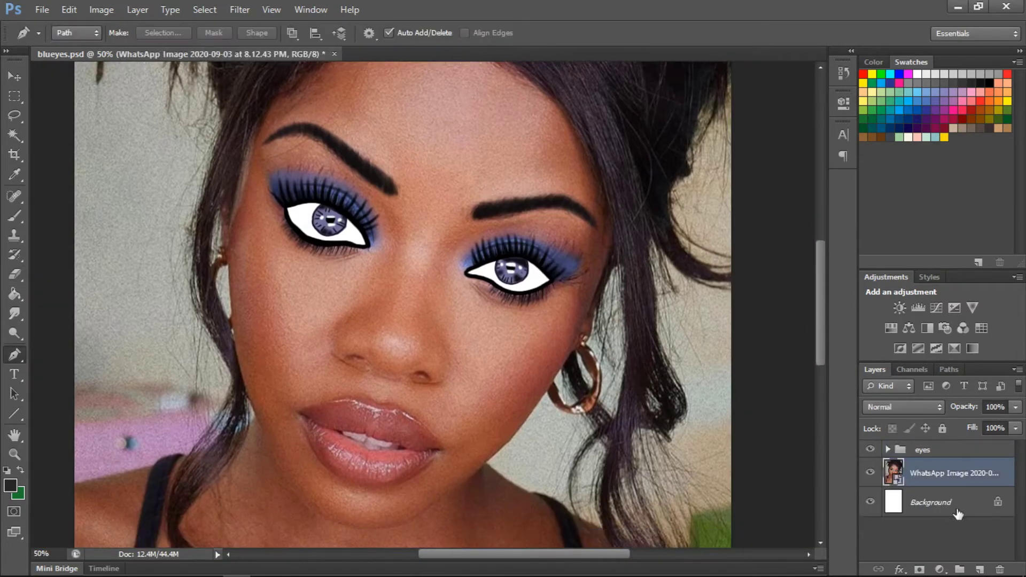
click(960, 570)
double_click(923, 467)
text(nose)
key(Return)
click(980, 569)
Paint both nostrils black on Layer 17 with a 15 px soft round brush
drag(820, 299, 816, 338)
key(ctrl+plus)
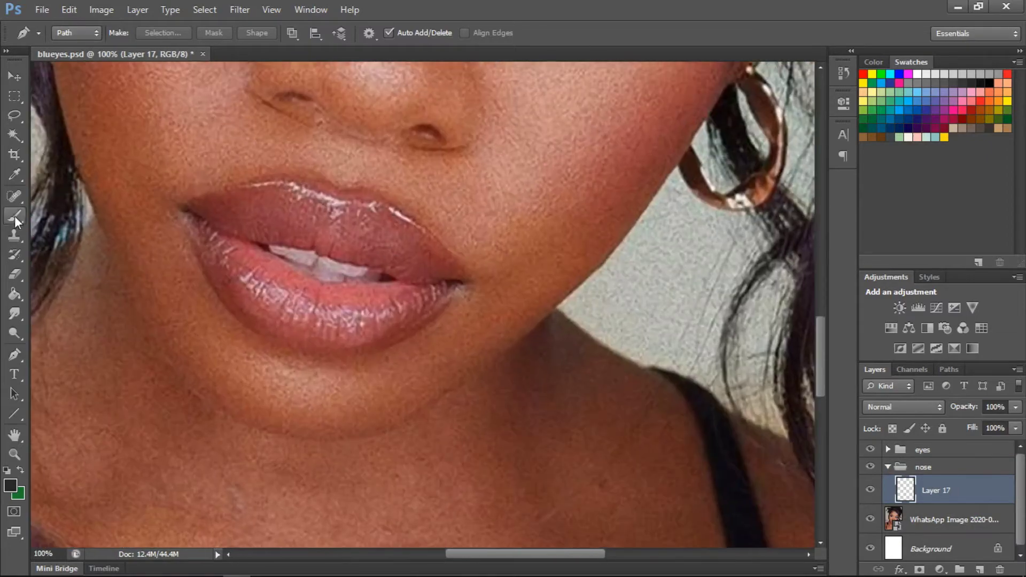
click(14, 216)
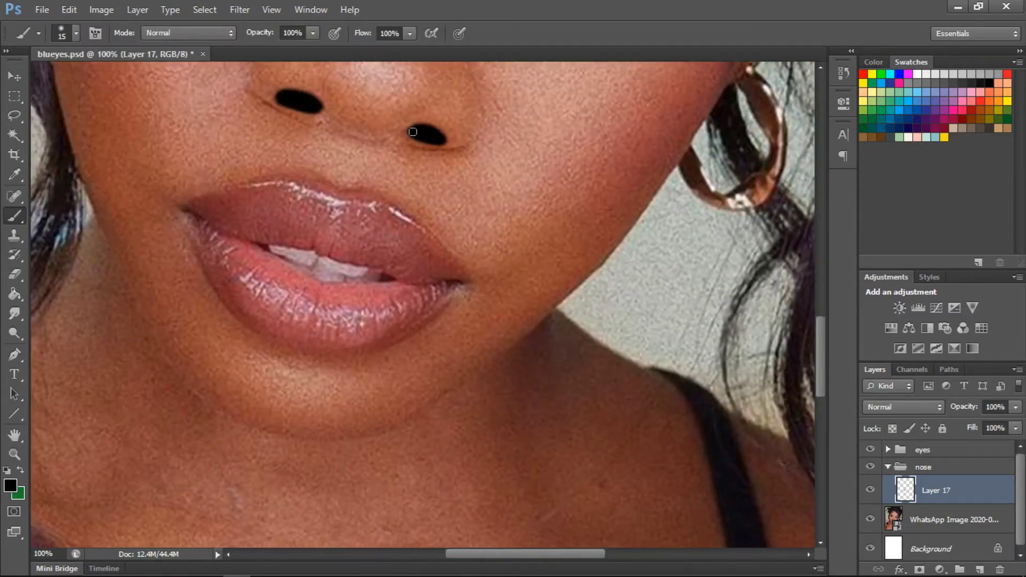
Outline the nose up to the bridge in brown sampled from the skin, on a new layer with a 15 px pointed brush
scroll(412, 132, up, 5)
click(980, 569)
click(76, 32)
click(21, 216)
drag(293, 131, 304, 255)
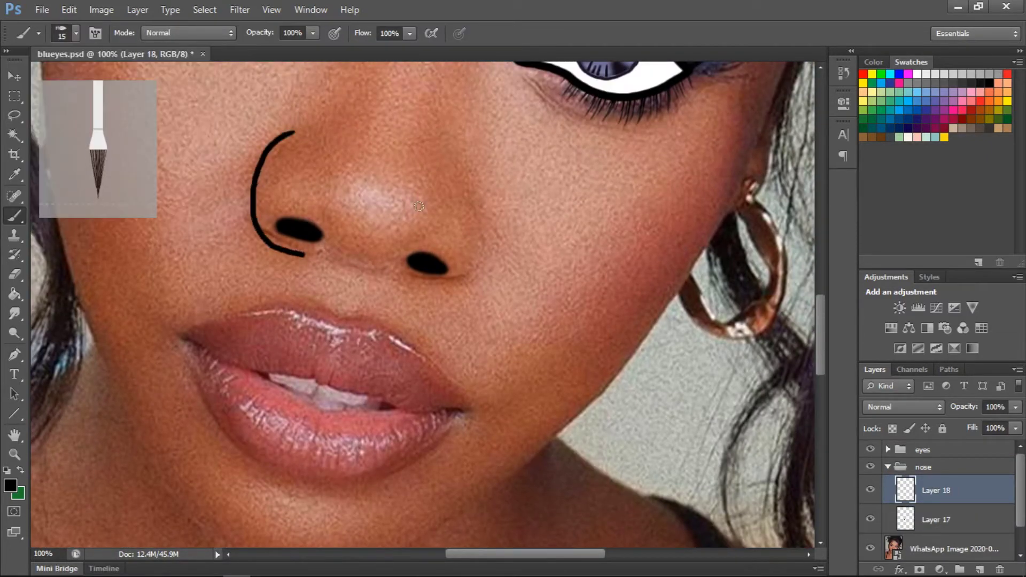
key(ctrl+z)
alt+click(273, 226)
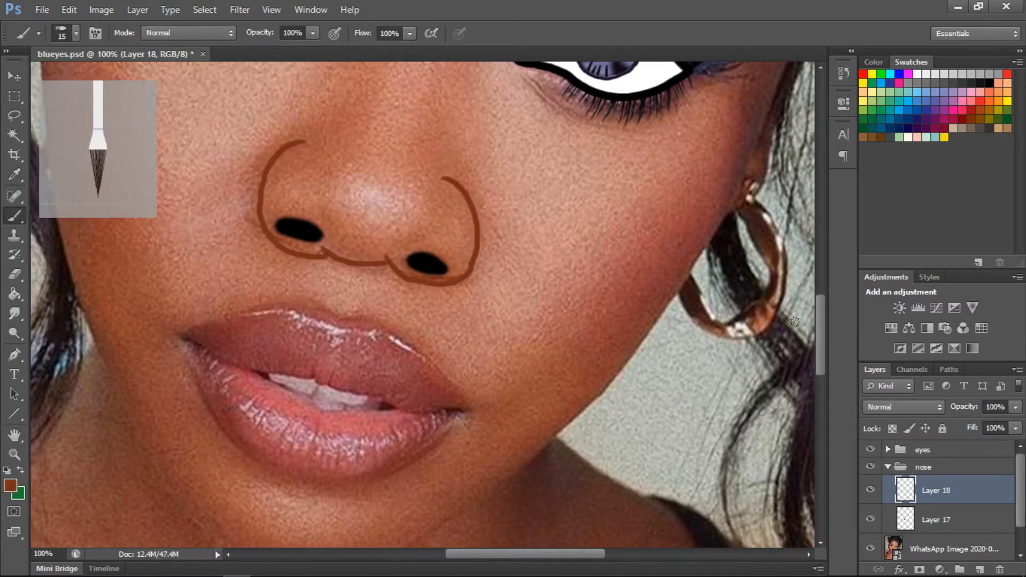
scroll(795, 322, up, 4)
key(r)
Shade inside the nose outline in brown on a new layer with a soft round brush and blend with a 149 px Smudge tool at 50% strength
click(980, 569)
click(76, 32)
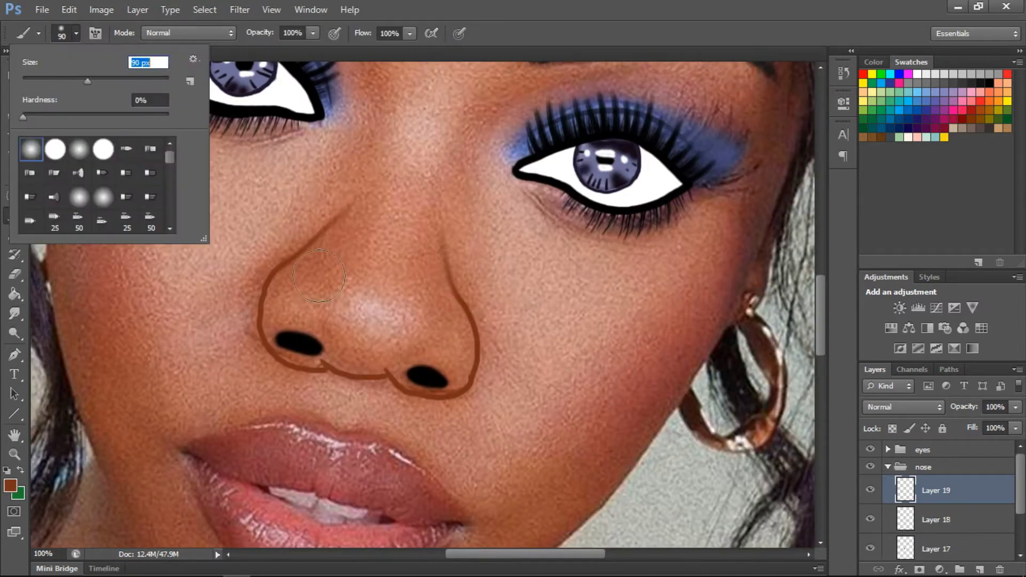
mouse_move(300, 332)
mouse_down()
mouse_move(449, 364)
mouse_move(354, 295)
mouse_move(423, 347)
mouse_move(465, 358)
mouse_up()
click(77, 32)
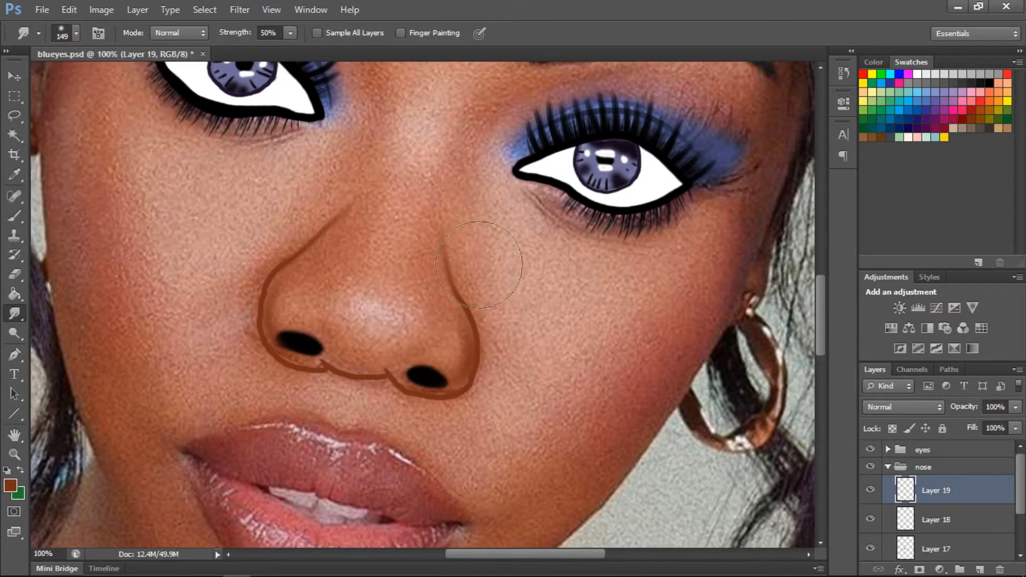
Create a "mouth" group with a new layer, sample a lip colour and trace the lower lip's outer edge with a Pen path
drag(936, 534, 950, 480)
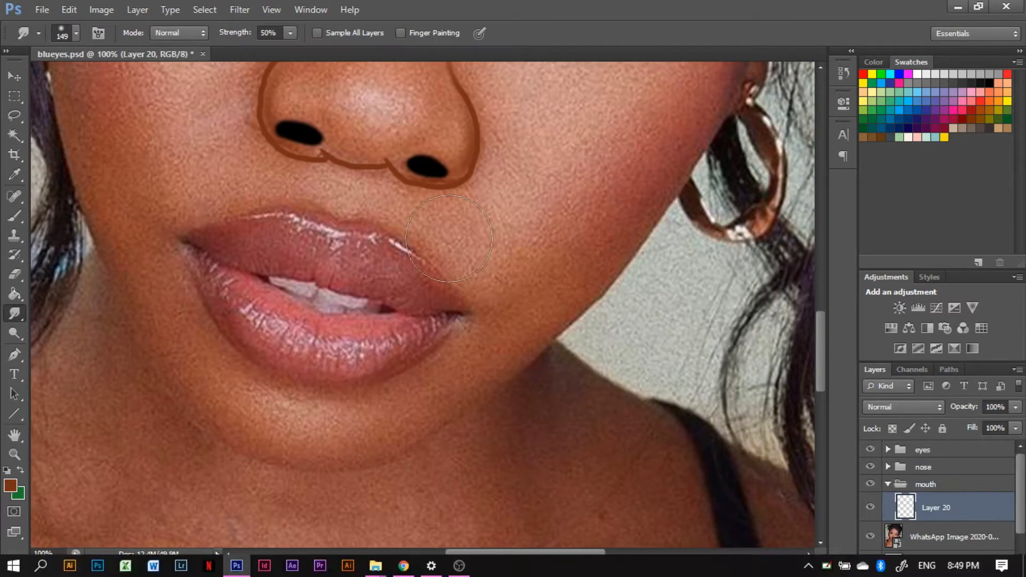
key(i)
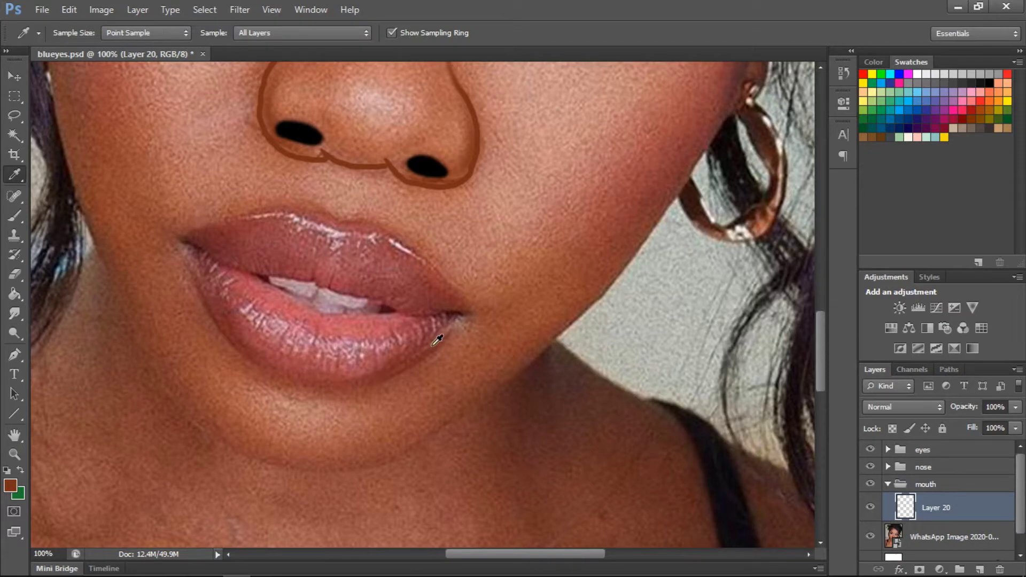
click(12, 354)
click(179, 246)
click(247, 355)
click(280, 369)
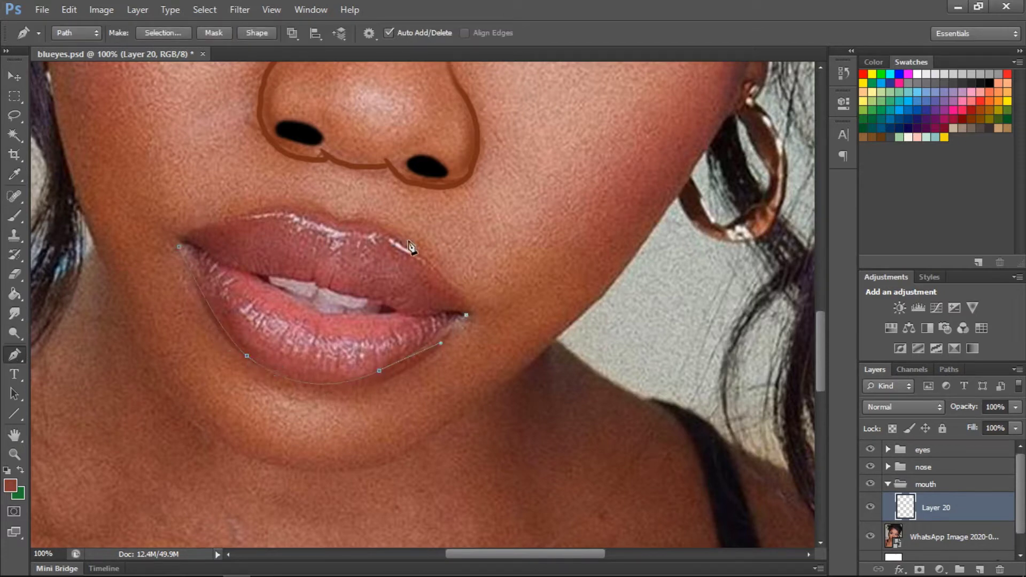
Stroke the lower-lip path on Layer 20 in the sampled reddish brown with a 16 px pointed brush
click(15, 217)
right_click(74, 82)
key(Return)
click(950, 369)
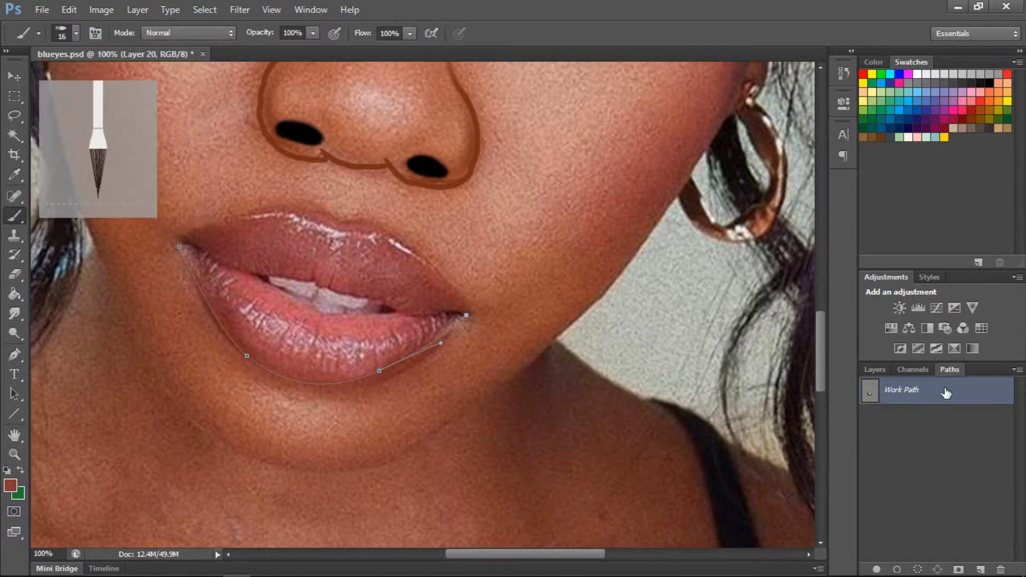
right_click(903, 390)
click(935, 444)
key(Return)
Trace the upper lip's outer edge with a Pen path and stroke it with the same brush
key(p)
click(179, 245)
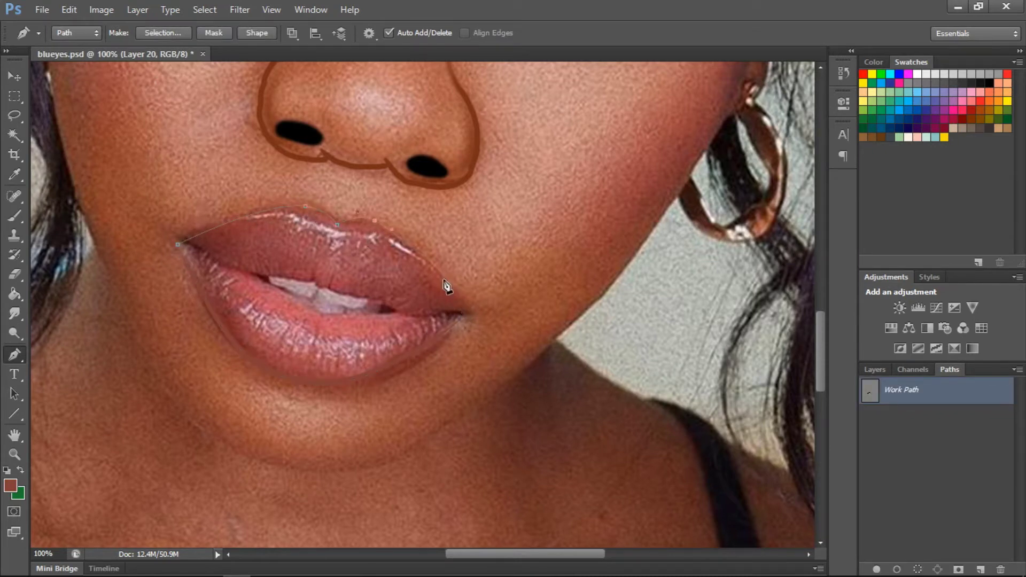
right_click(944, 400)
click(877, 467)
Paint the mouth opening's outline around the teeth in sampled dark red on Layer 20, then reduce the pointed brush to 8 px
key(i)
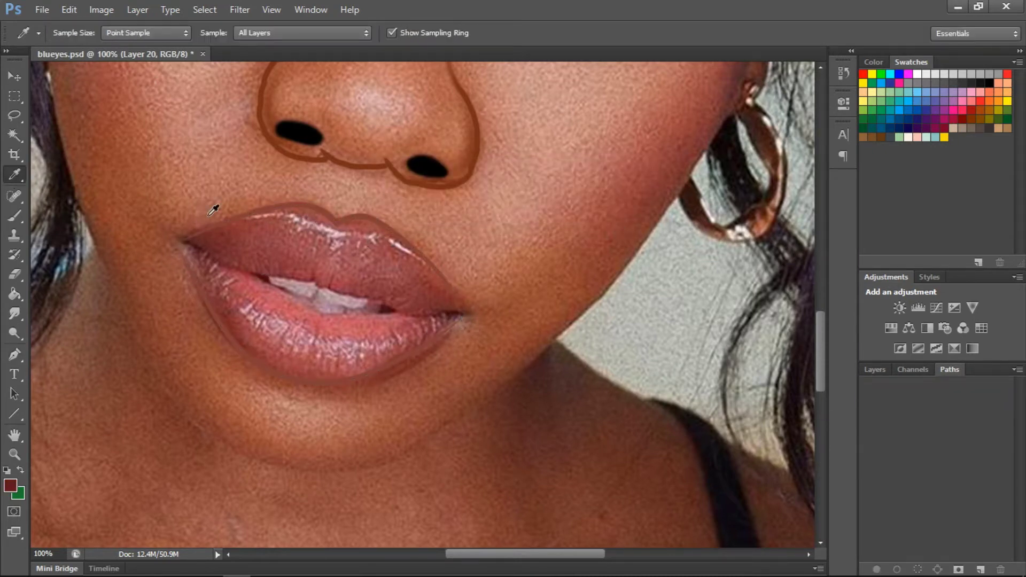
key(b)
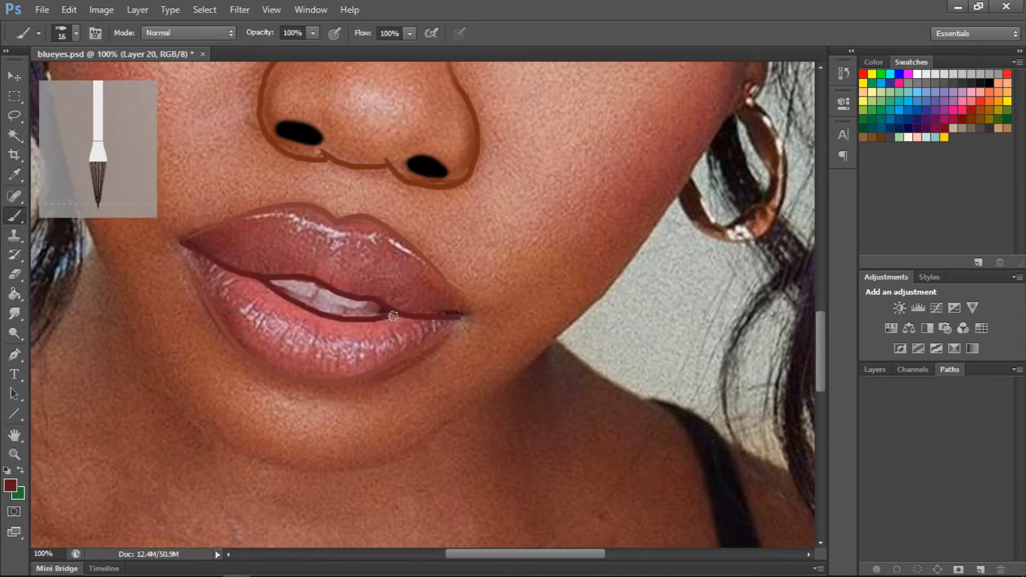
click(76, 33)
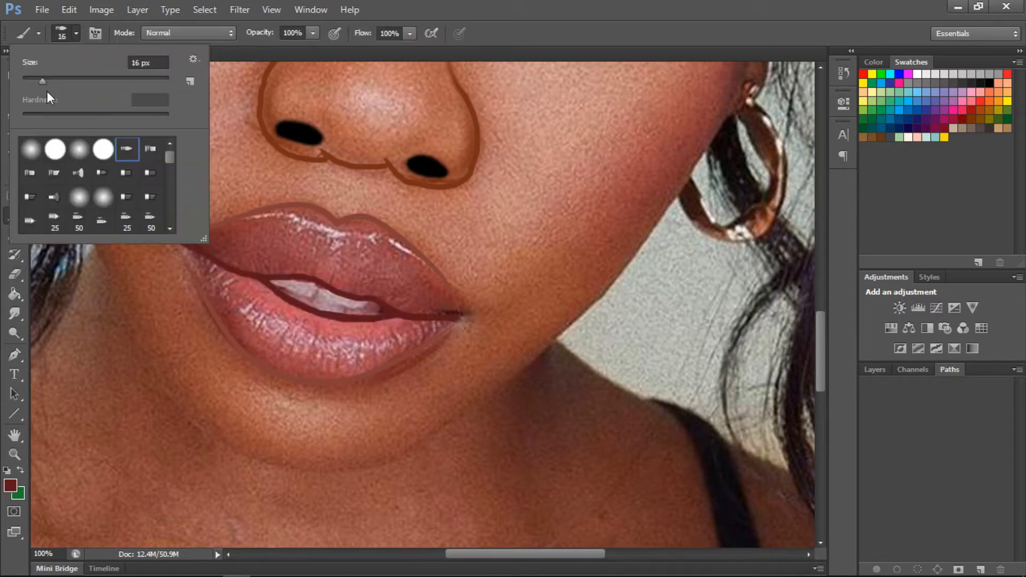
drag(54, 98, 50, 98)
key(Return)
Lock the transparent pixels of Layer 20 and collapse the eyes and nose groups
click(875, 369)
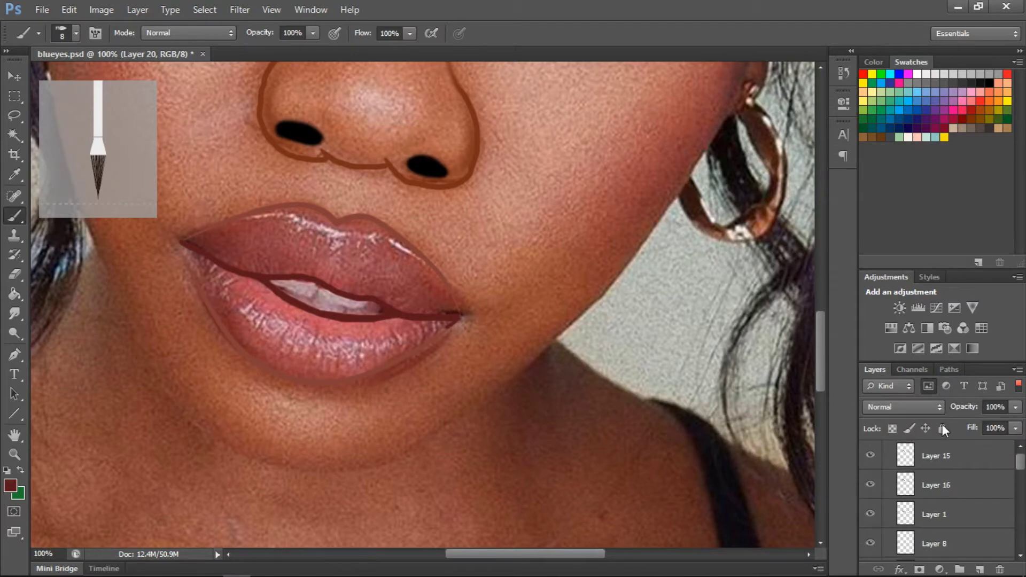
click(893, 428)
click(888, 466)
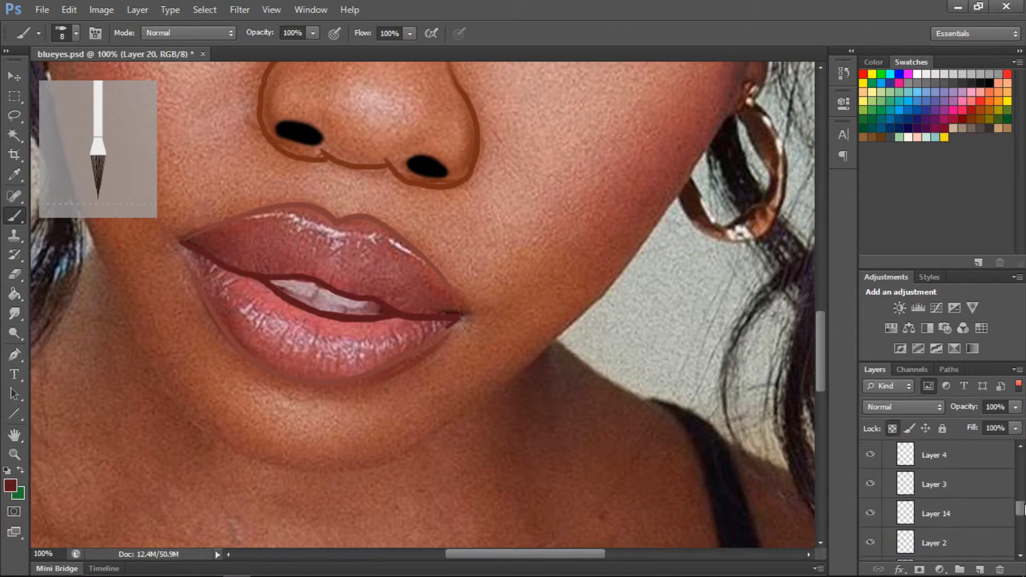
click(889, 450)
Select the areas of both lips with the Magic Wand and fill them with a sampled lip colour on a new layer above Layer 20
click(14, 134)
click(321, 241)
key(ctrl+shift+alt+n)
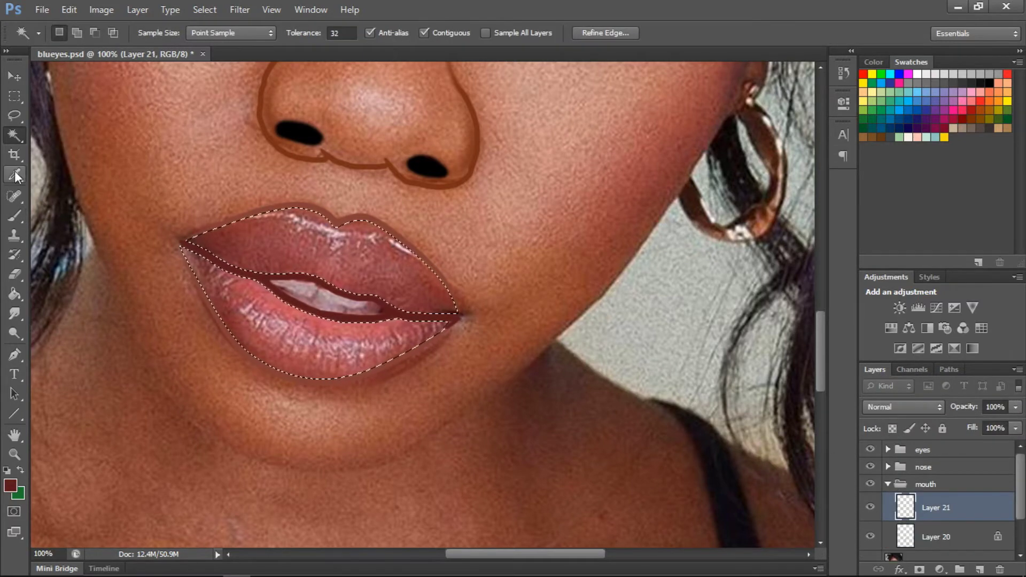
key(g)
click(321, 240)
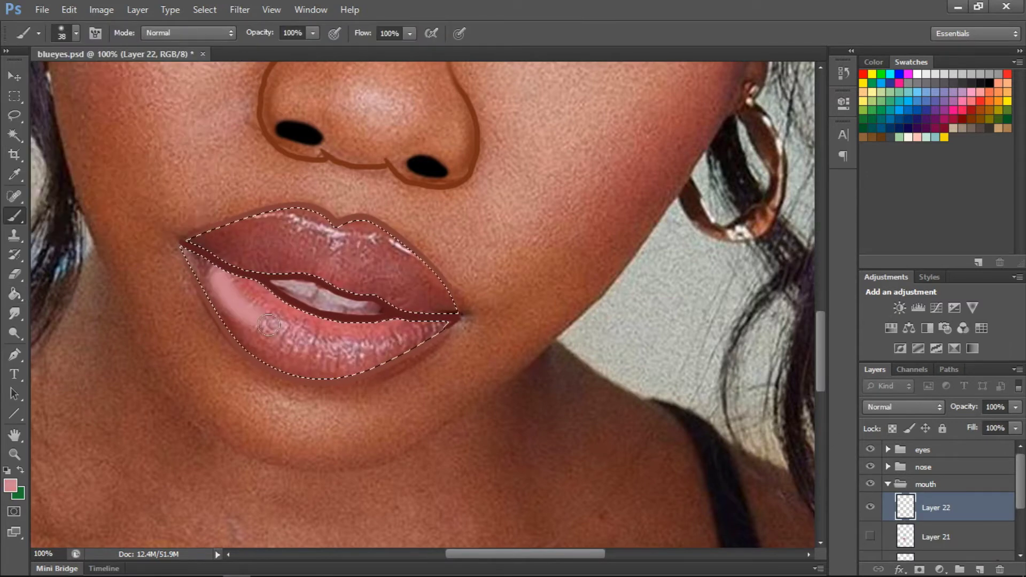
With Layer 21 hidden, paint the lips in sampled pink and brownish red on Layer 22 with 38 px and 62 px soft round brushes
click(378, 276)
key(b)
click(76, 33)
drag(225, 243, 442, 348)
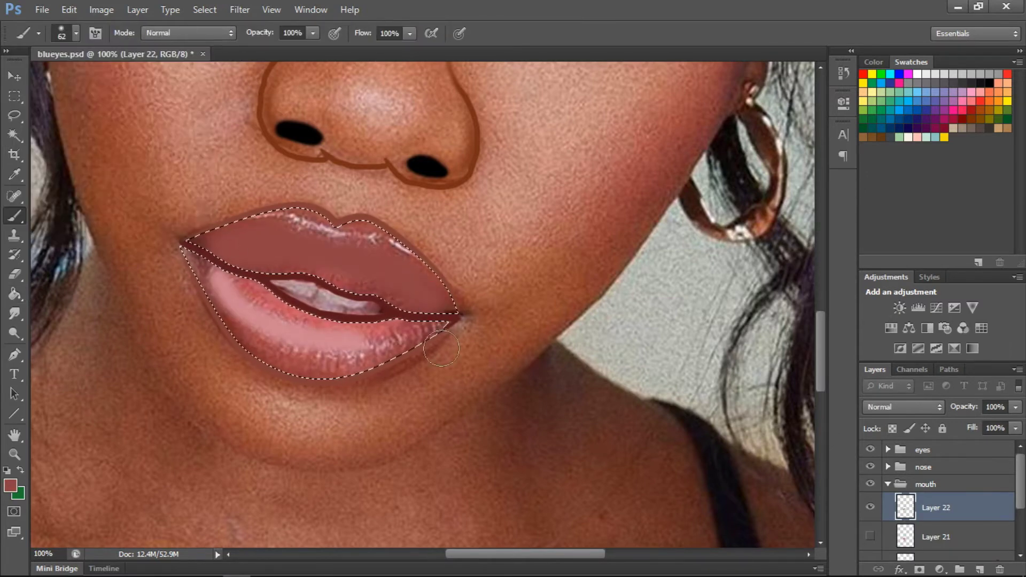
click(75, 32)
click(76, 33)
Shade the lip edges in a darker red on a new layer above Layer 22 with a 19 px soft round brush
key(ctrl+shift+alt+n)
key(i)
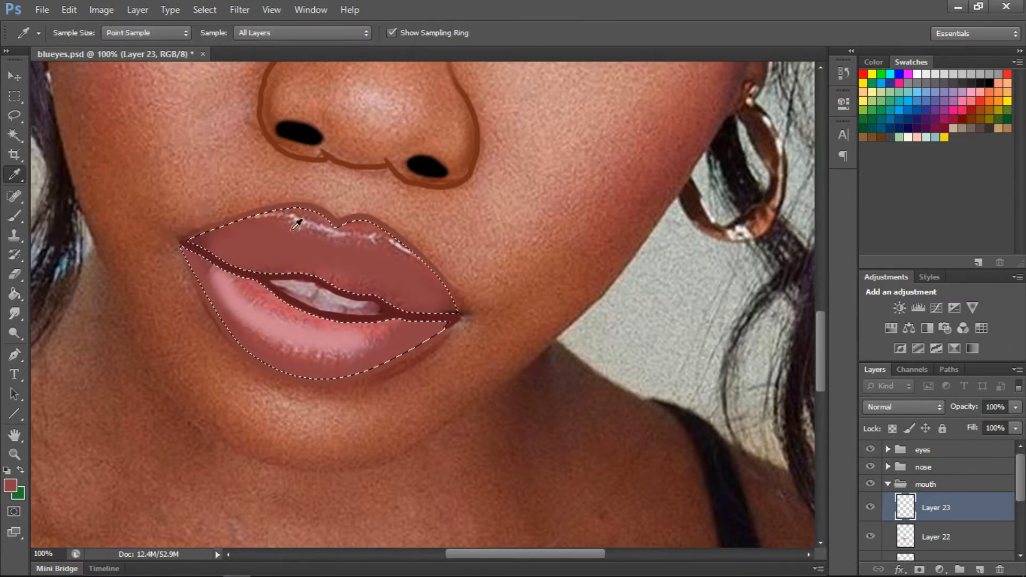
click(11, 485)
key(Return)
key(b)
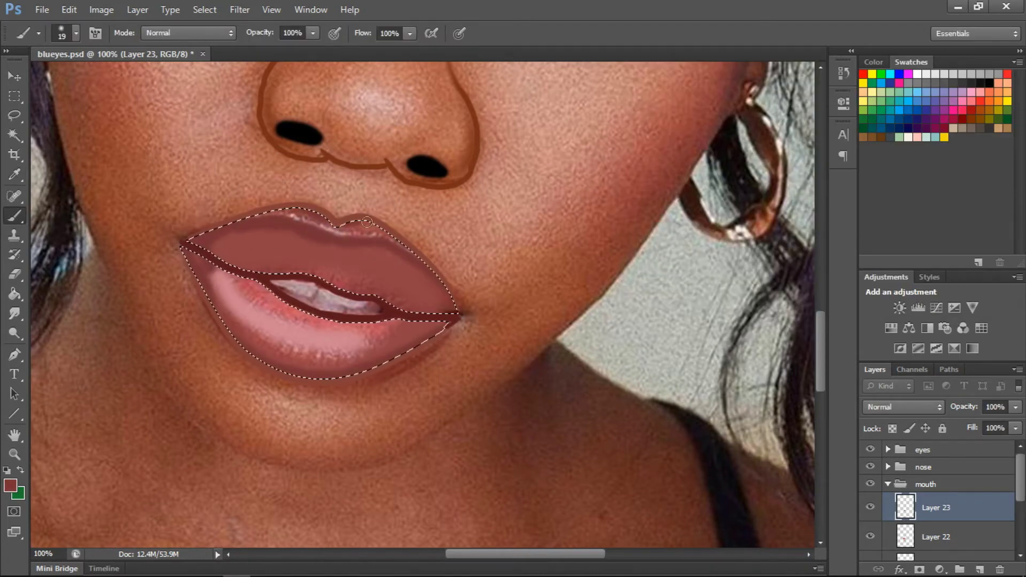
Add dark red speckles along the inner parts of both lips on a new layer above Layer 23 with a 33 px pencil-shaped brush
click(980, 570)
click(75, 33)
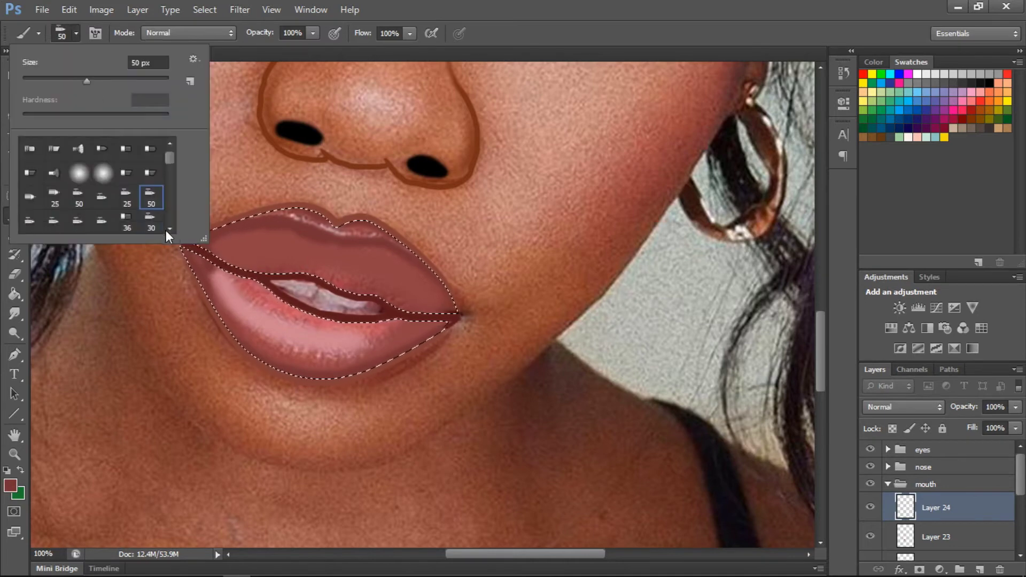
drag(87, 80, 76, 80)
drag(235, 283, 357, 334)
key(bracketright)
key(bracketright)
key(bracketright)
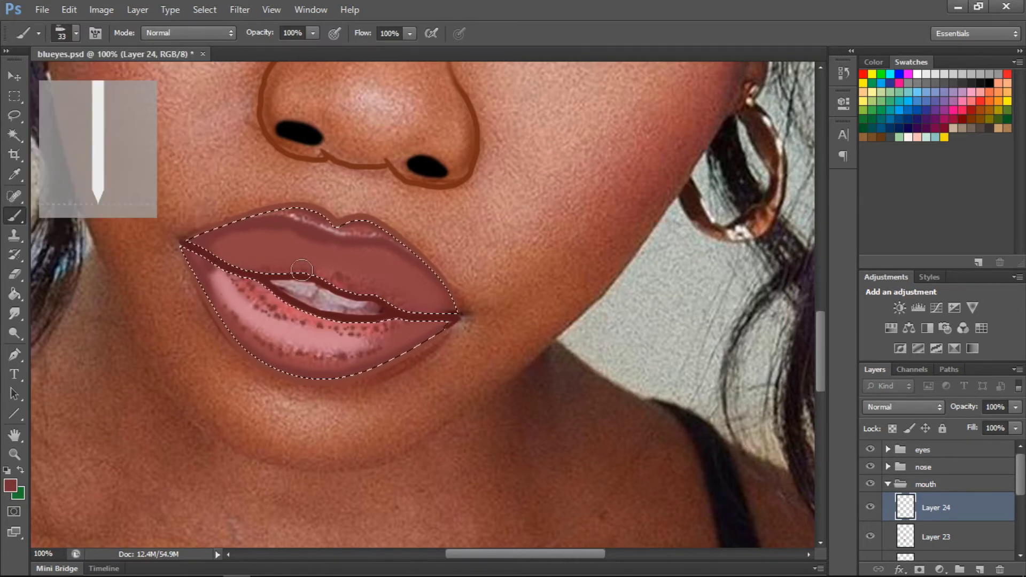
Set the opacity of Layer 24 to 49% and show Layer 21 again
drag(986, 430, 968, 431)
scroll(881, 517, down, 3)
click(870, 512)
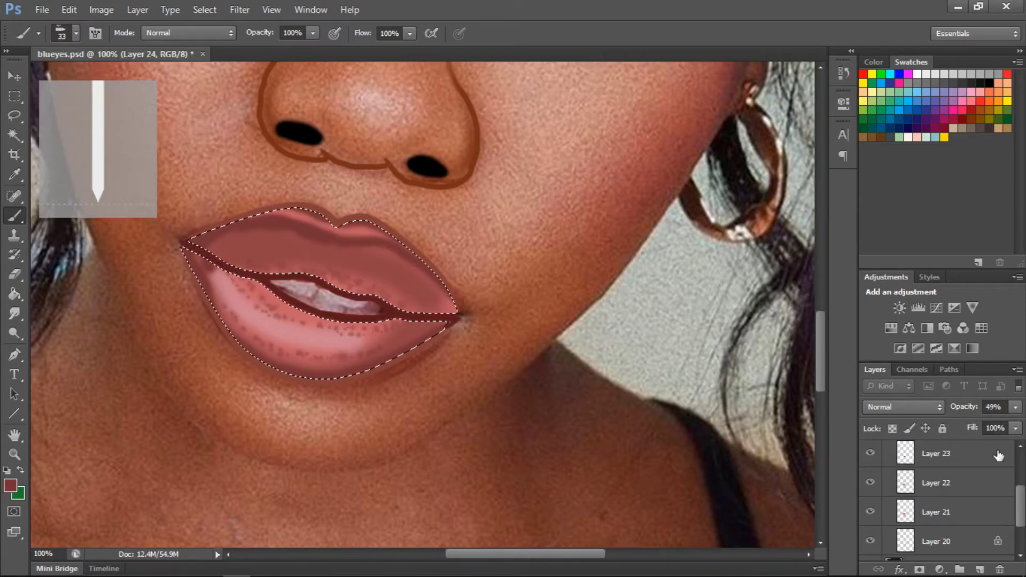
Paint a white soft round highlight on each lip on a new layer above Layer 23, and clear the selection
click(942, 454)
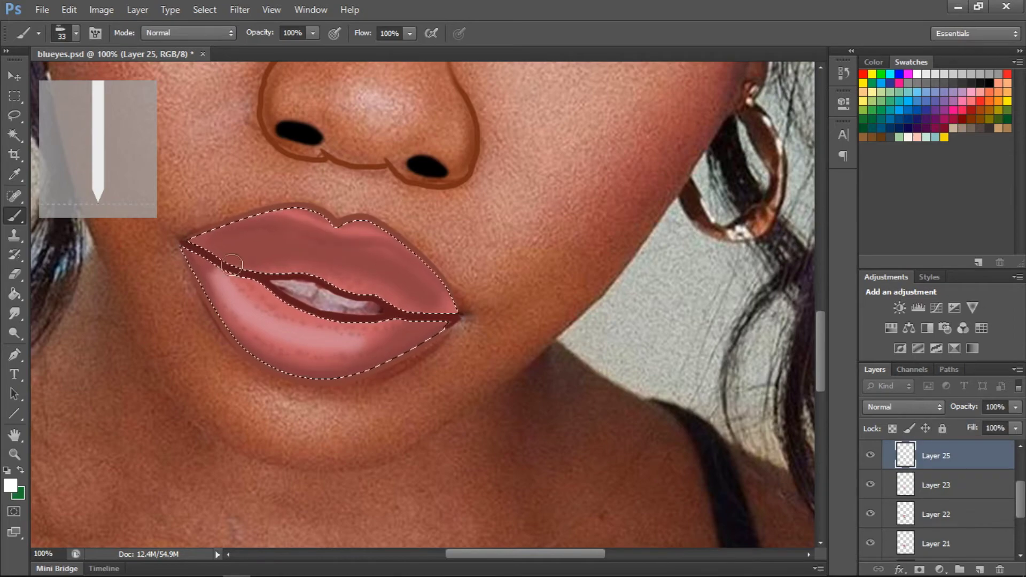
click(77, 33)
click(384, 260)
key(r)
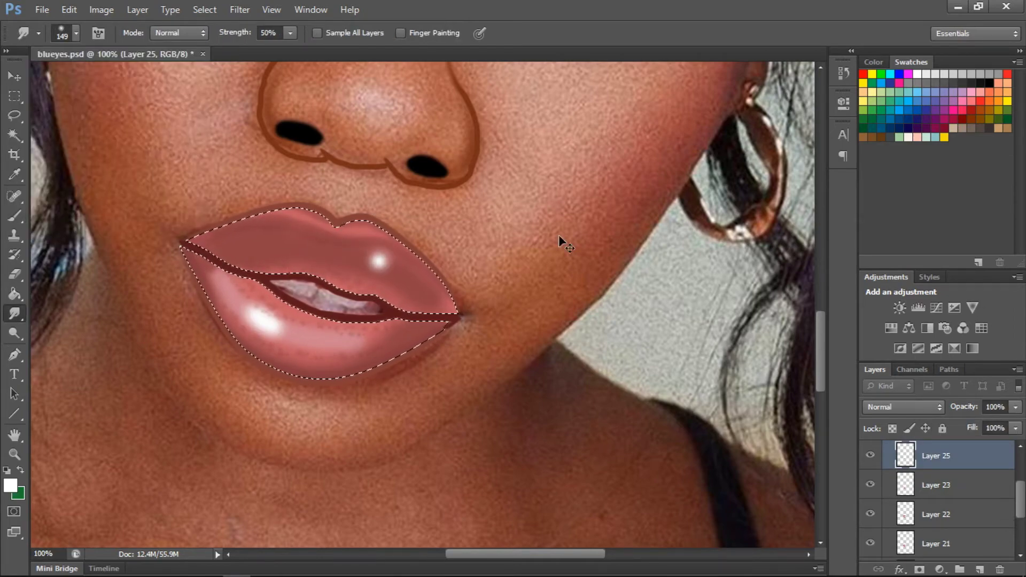
key(ctrl+minus)
key(ctrl+minus)
click(205, 9)
click(217, 39)
key(ctrl+minus)
scroll(1021, 470, up, 3)
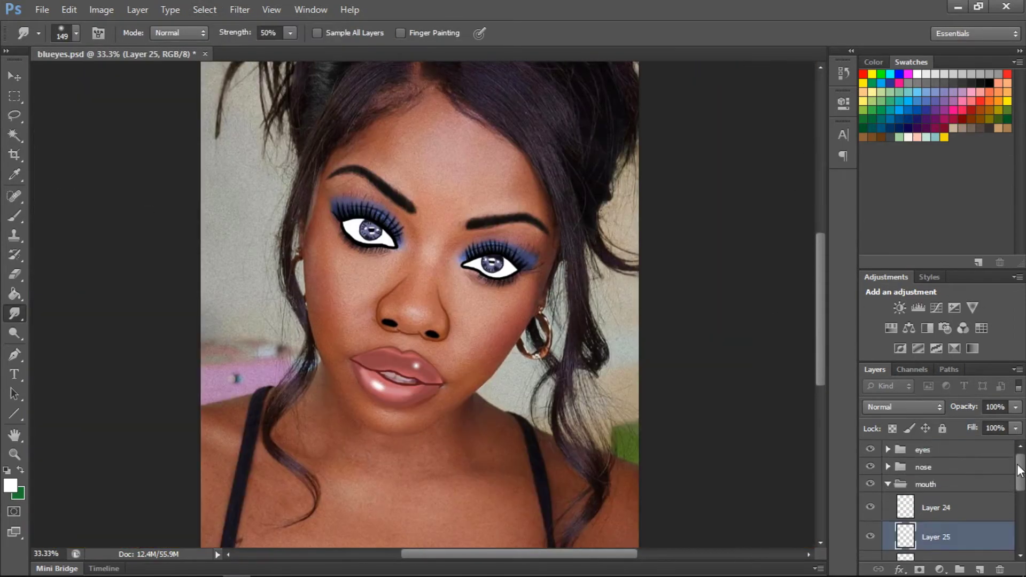
Collapse the mouth group and create a group named face below it with a new layer inside
click(888, 484)
click(941, 501)
click(960, 569)
double_click(922, 502)
text(face)
key(Return)
click(980, 570)
Trace the whole face as a closed Pen path along the cheeks and chin and over the top of the head
right_click(575, 172)
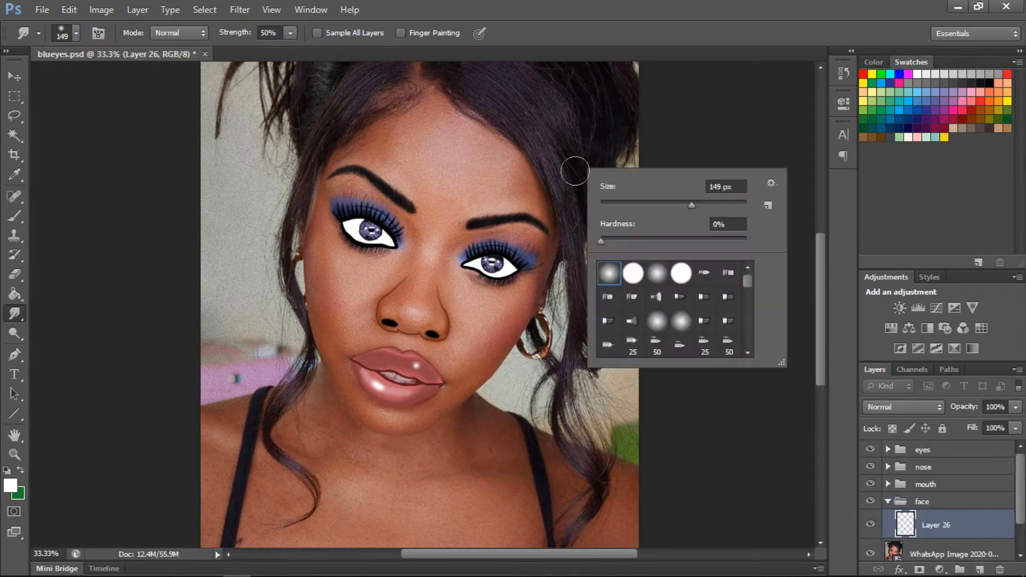
key(p)
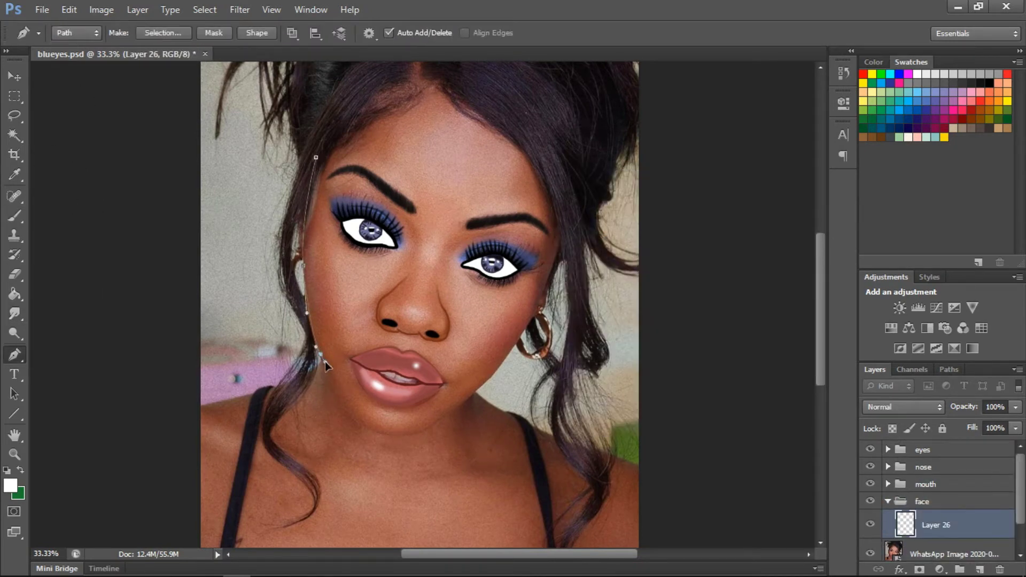
key(ctrl+plus)
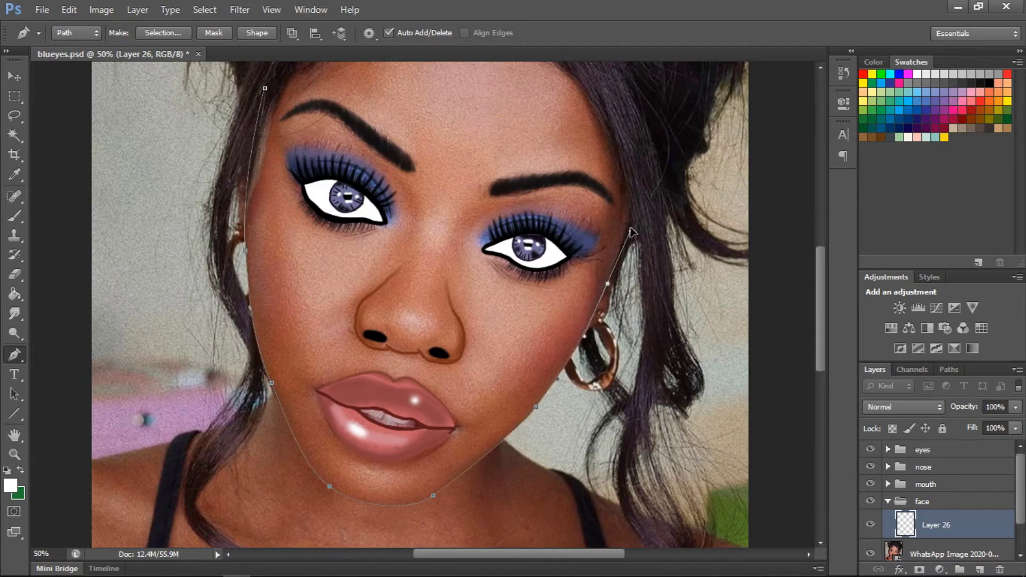
drag(818, 281, 818, 224)
drag(266, 305, 321, 177)
key(ctrl+minus)
key(ctrl+minus)
key(ctrl+minus)
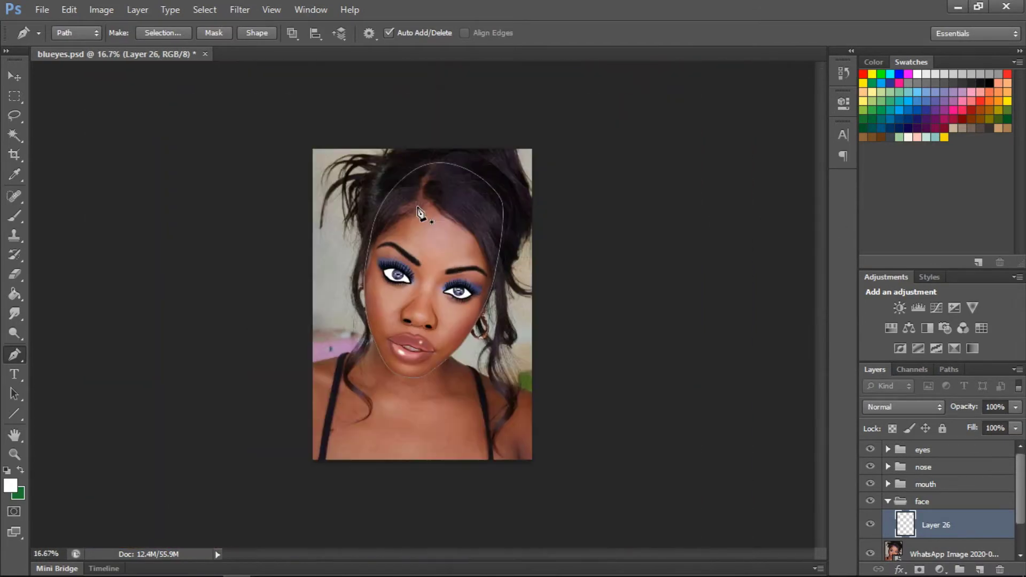
Stroke the face path in brown on Layer 26 with a 13 px brush
click(15, 216)
click(75, 32)
click(950, 370)
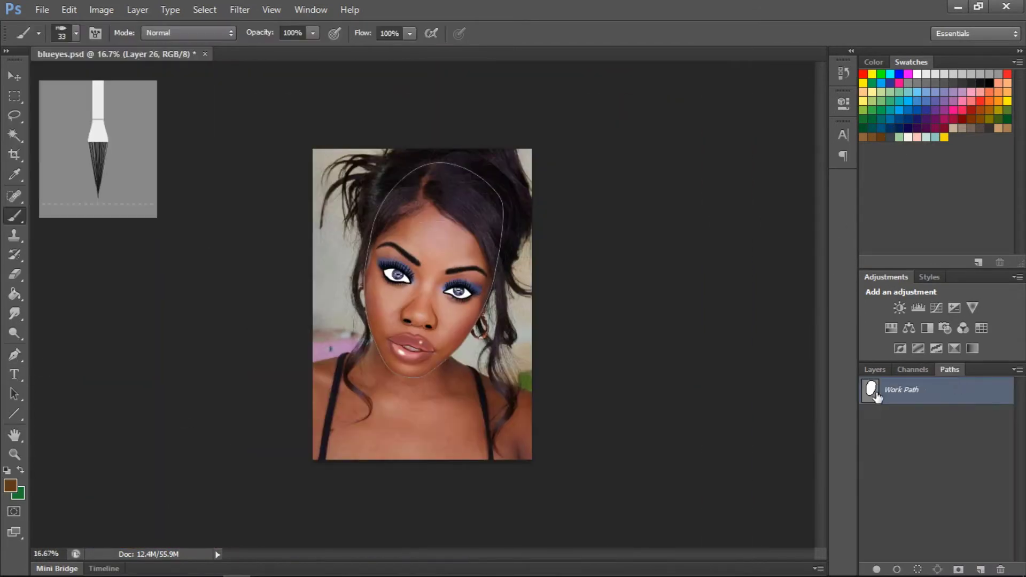
click(602, 192)
key(ctrl+z)
click(75, 32)
right_click(909, 390)
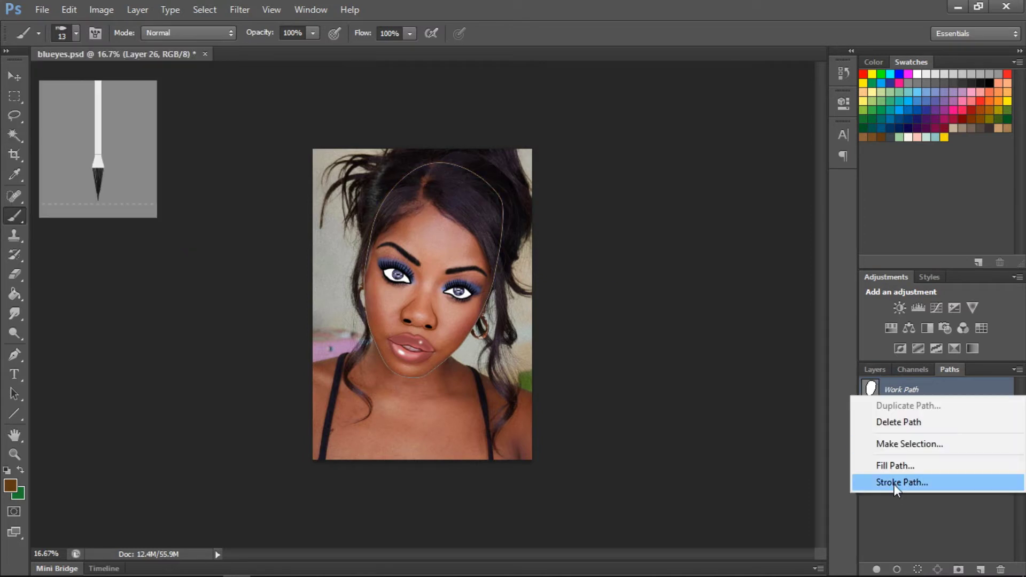
click(894, 484)
key(Return)
Turn the face path into a selection, fill it with light brown on a new layer above Layer 26, and hide that layer
click(875, 370)
click(980, 569)
key(ctrl+Return)
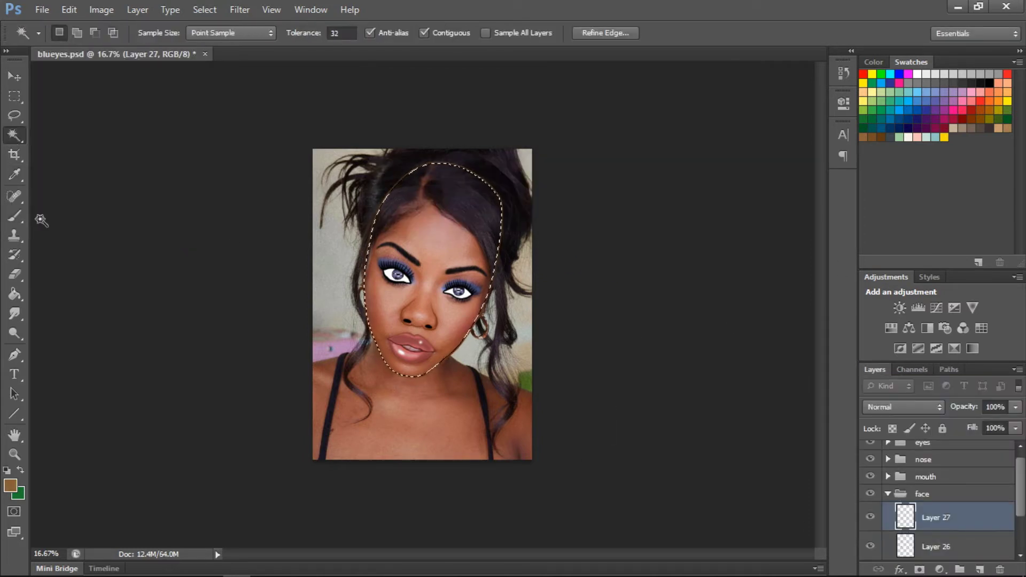
click(15, 294)
click(939, 123)
click(433, 225)
click(429, 351)
click(871, 516)
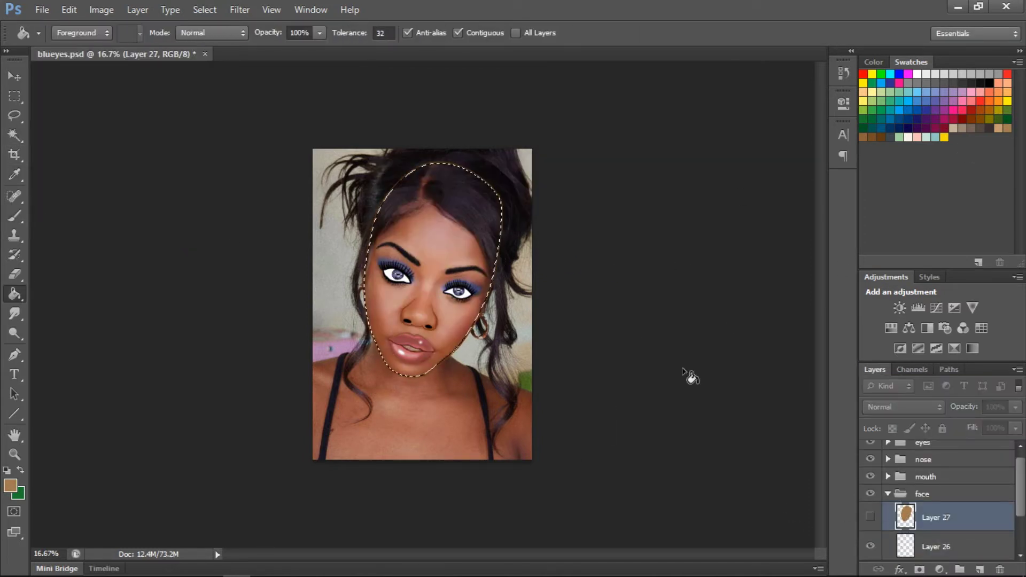
Shade the edges of the face in brown on a new layer above Layer 27 with a 329 px soft round brush
click(15, 216)
click(76, 33)
click(980, 570)
click(75, 33)
text(329)
key(Return)
mouse_move(391, 214)
mouse_down()
mouse_move(372, 345)
mouse_move(450, 360)
mouse_up()
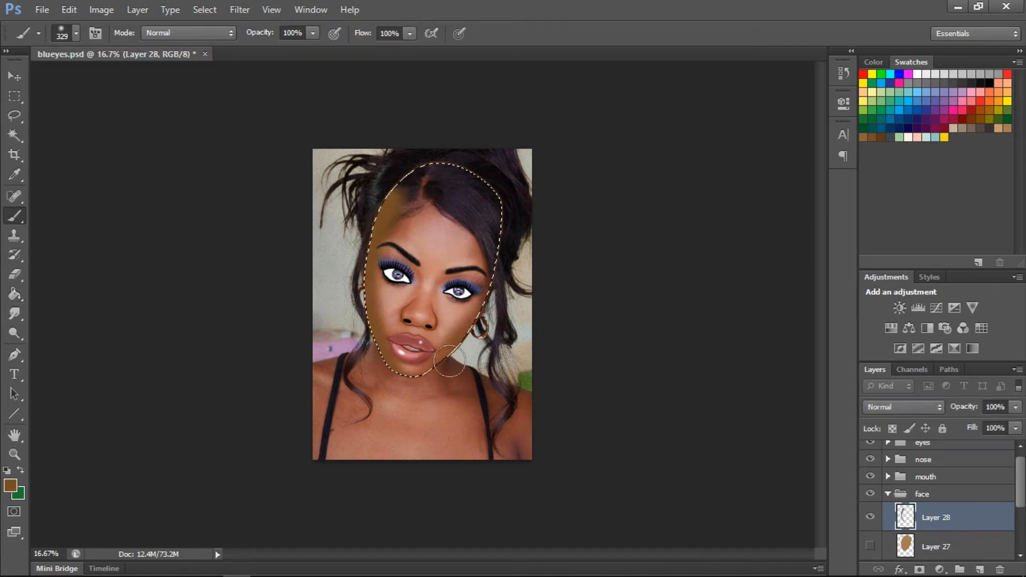
Paint light tan highlights on the cheeks and forehead on a new layer below Layer 28 with 329 px and 504 px soft round brushes
ctrl+click(980, 569)
click(953, 128)
drag(385, 181, 407, 224)
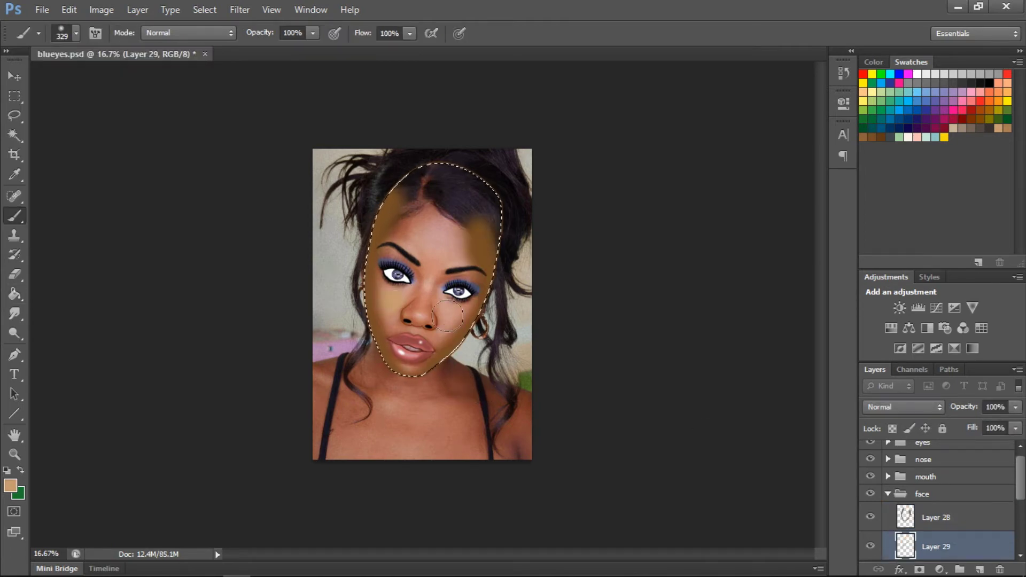
click(75, 33)
text(504)
key(Return)
Add a light tan highlight on the nose on a new layer above Layer 28 with an 88 px soft round brush
click(980, 569)
click(75, 33)
text(88)
key(Return)
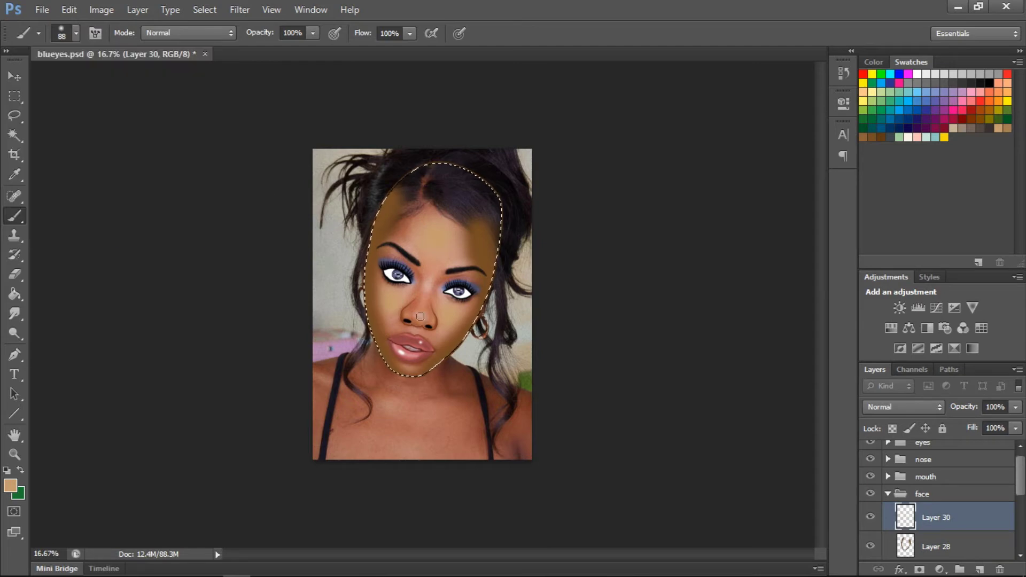
Set the opacity of Layer 28 to 76% and clear the face selection
scroll(1000, 505, down, 2)
key(alt+bracketleft)
drag(1015, 425, 996, 425)
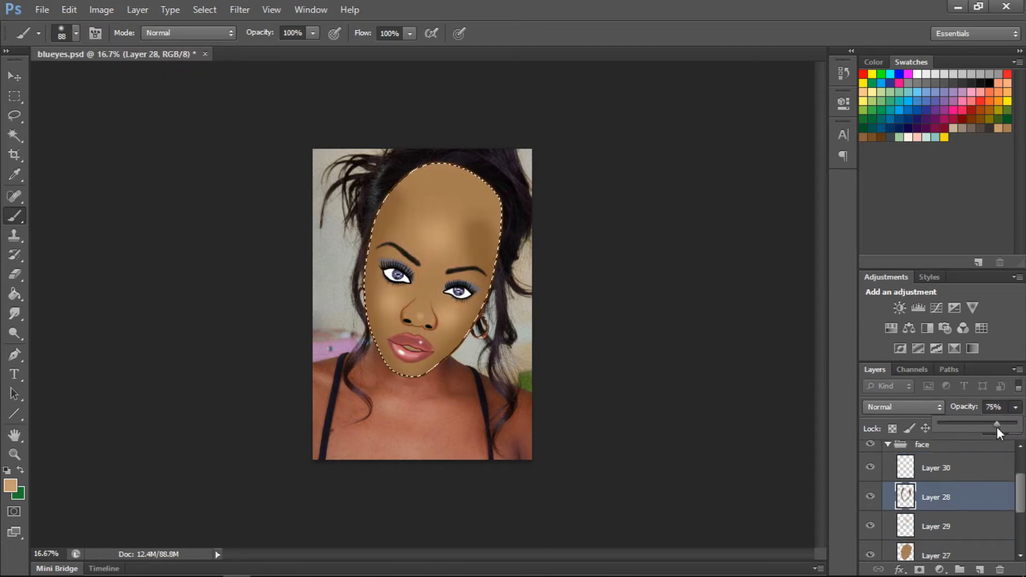
scroll(1021, 496, up, 2)
key(ctrl+d)
With the face group hidden, paint the teeth in sampled greyish pink on a new layer below Layer 20 with a 28 px soft round brush
click(870, 509)
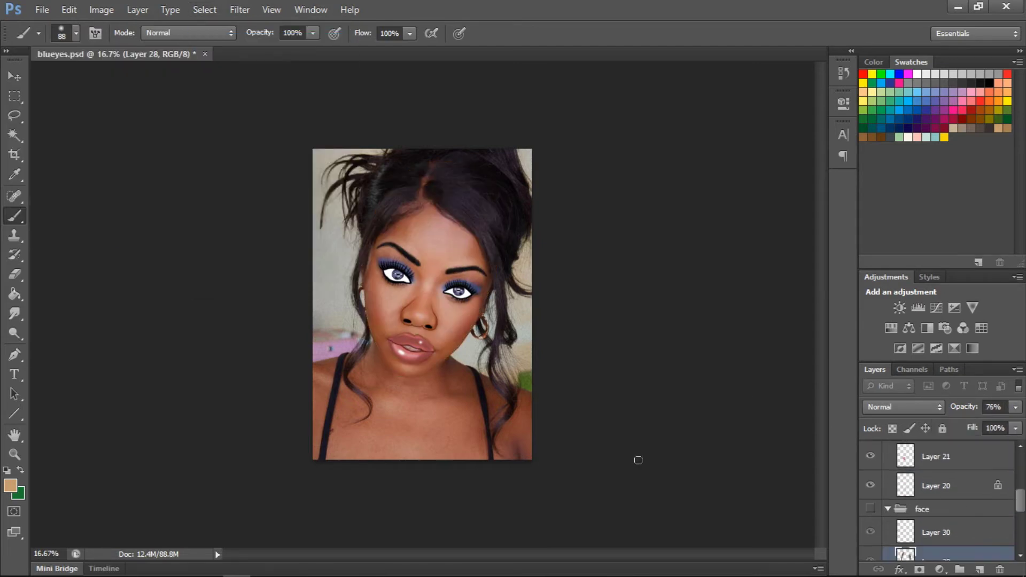
key(ctrl+plus)
key(ctrl+plus)
key(ctrl+plus)
key(ctrl+plus)
click(987, 509)
key(ctrl+shift+alt+n)
alt+click(350, 129)
key(bracketleft)
key(bracketleft)
key(bracketleft)
key(bracketleft)
key(bracketleft)
key(bracketleft)
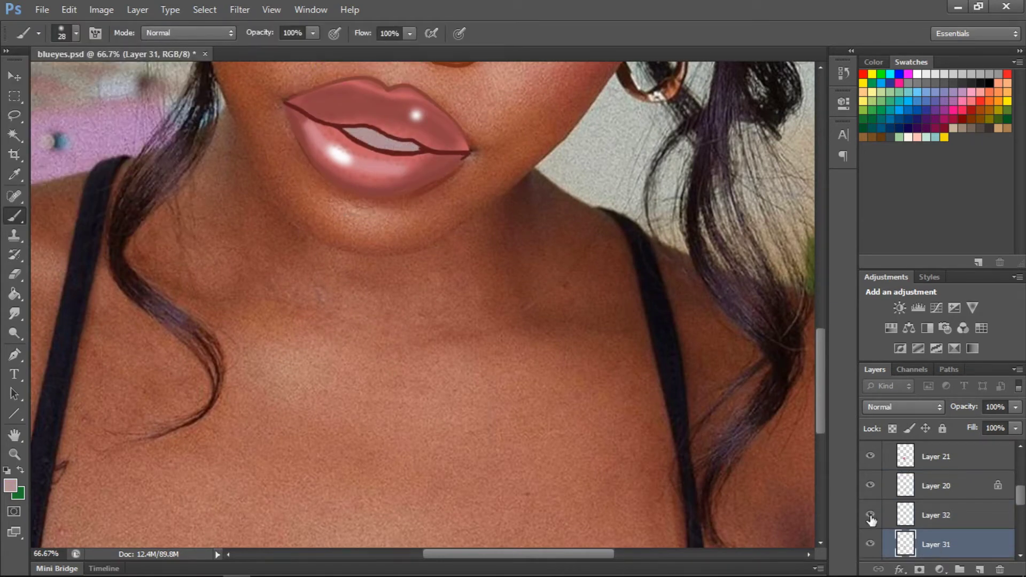
Draw the lines between the teeth in dusky pink on Layer 32 with an 8 px soft round brush, and set the layer's opacity to 62%
drag(872, 517, 870, 544)
click(941, 515)
click(77, 33)
text(8)
key(Return)
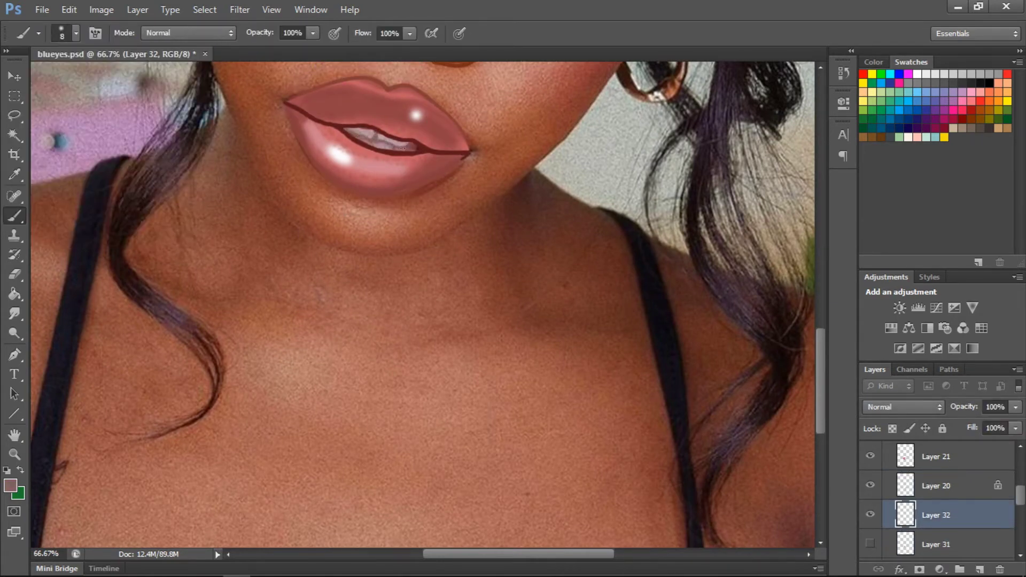
drag(976, 425, 988, 425)
click(871, 544)
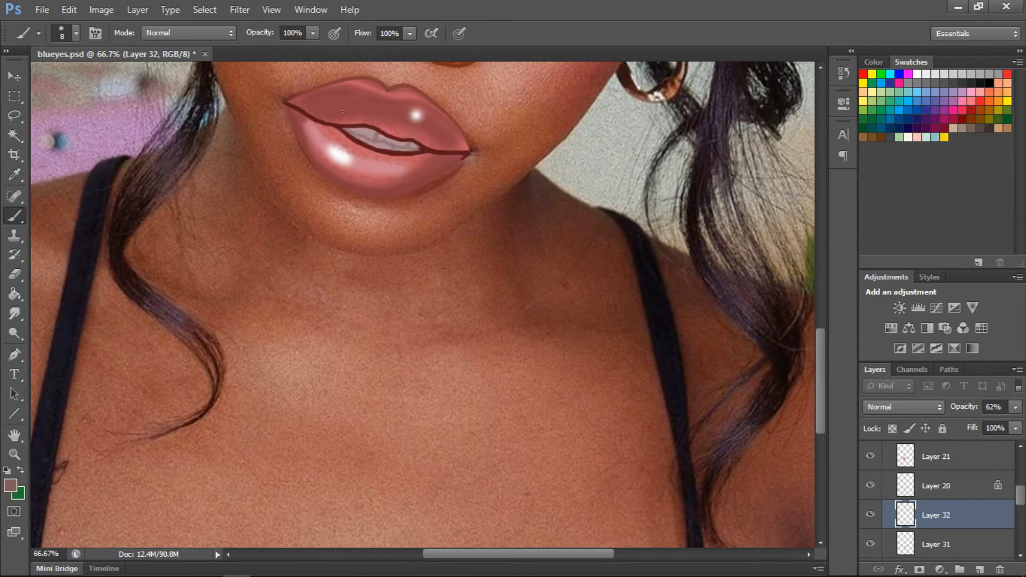
Show the face group again and set the opacity of Layer 29 to 70%
scroll(935, 497, up, 3)
click(872, 514)
key(ctrl+minus)
click(941, 522)
scroll(957, 502, down, 2)
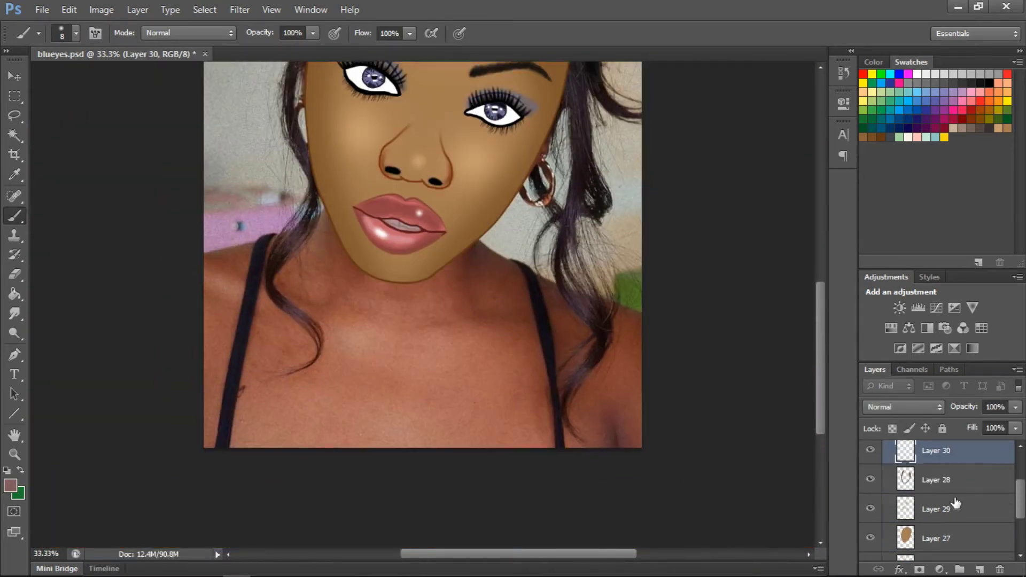
click(941, 509)
drag(1016, 408, 993, 425)
key(ctrl+minus)
Collapse the face group and create a group named body below it with new layers inside
key(ctrl+plus)
key(ctrl+plus)
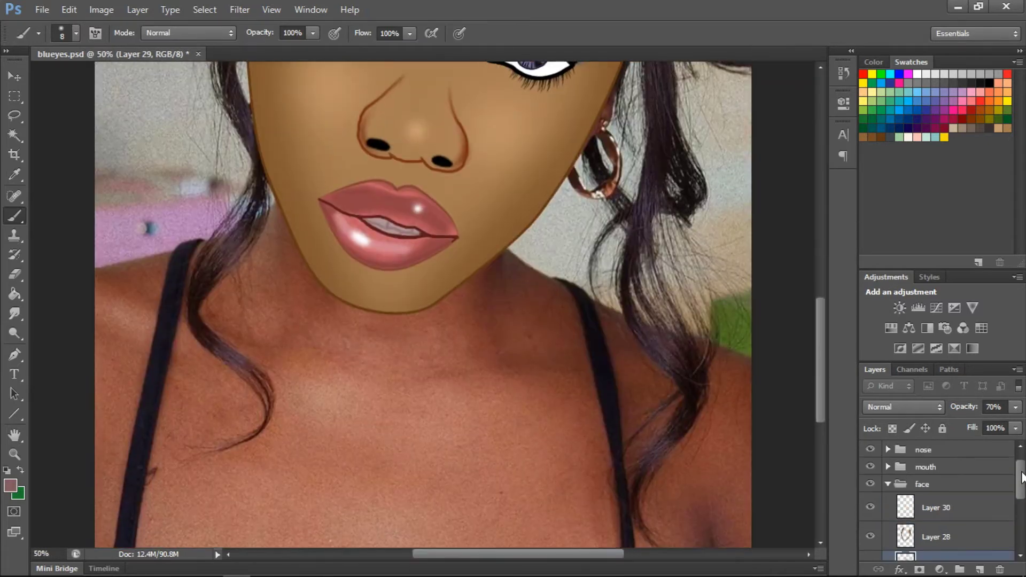
click(933, 518)
key(Return)
click(980, 570)
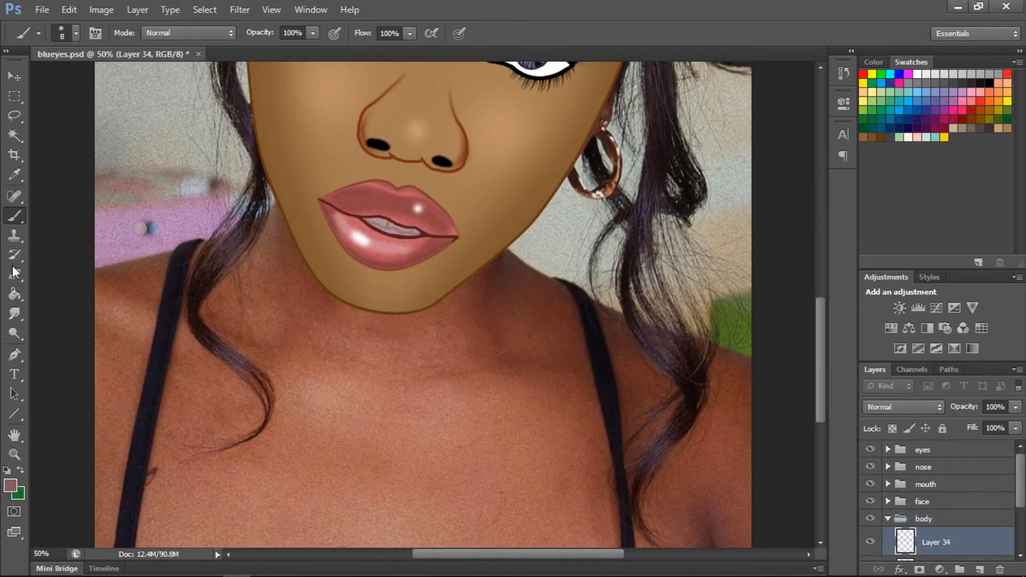
Trace the neck, shoulders and chest as a closed Pen path that extends beyond the lower canvas edges
key(p)
click(89, 274)
drag(186, 248, 213, 244)
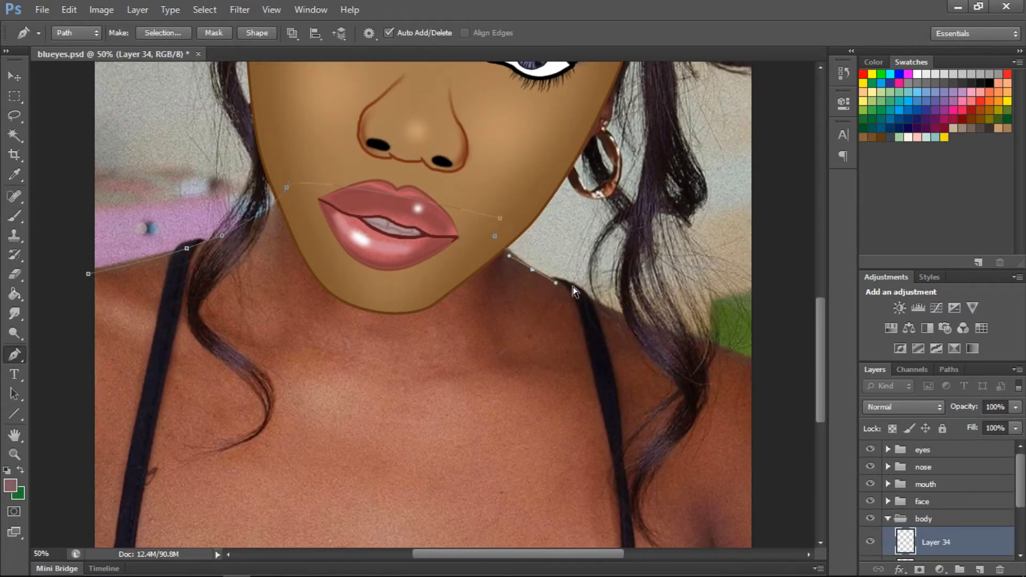
scroll(720, 350, down, 5)
click(769, 242)
click(778, 470)
click(48, 441)
click(89, 139)
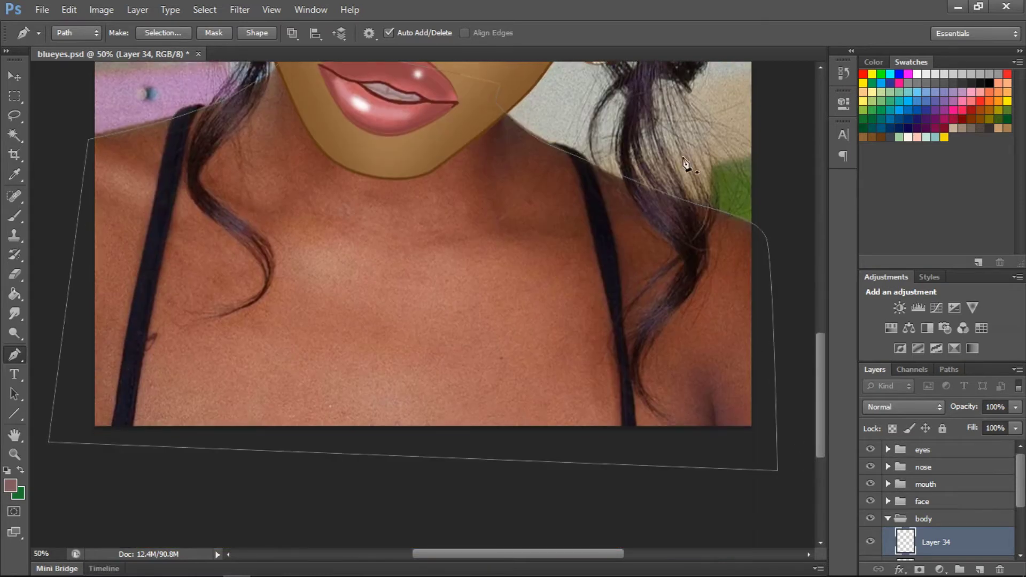
Stroke the body path in dark brown on Layer 34 with an 8 px brush
click(886, 135)
key(b)
click(76, 32)
click(950, 370)
right_click(887, 391)
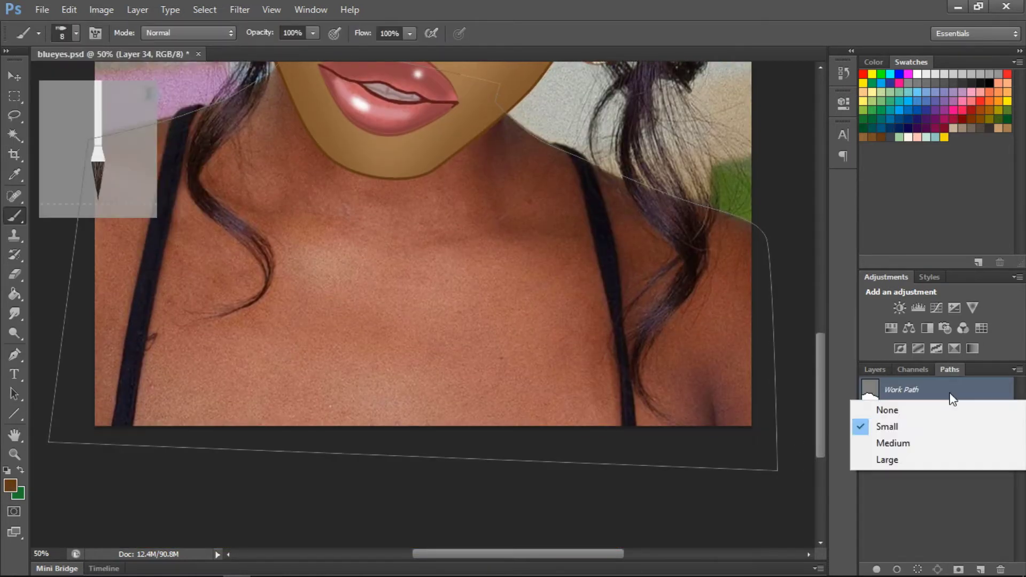
alt+click(897, 570)
key(Return)
Load the body path as a selection, fill it with brown on Layer 33, and hide that layer
ctrl+click(870, 390)
click(875, 369)
key(w)
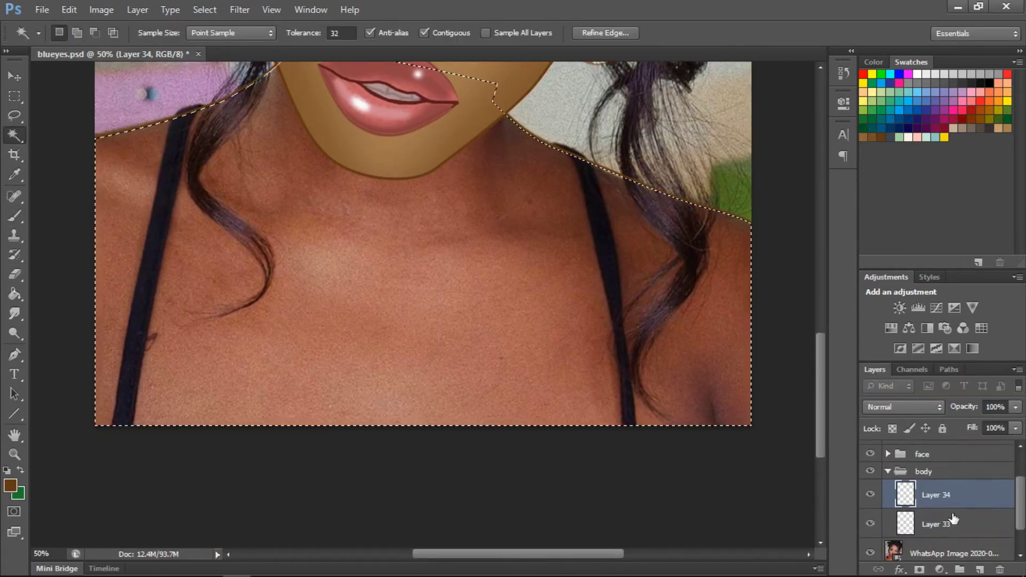
key(ctrl+minus)
key(g)
click(328, 343)
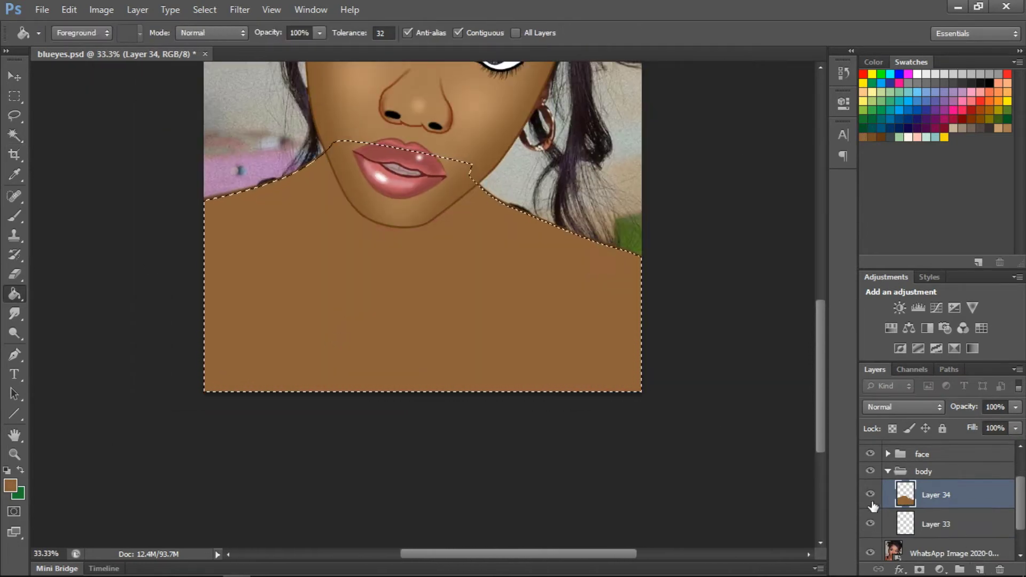
click(871, 494)
Shade both shoulders in brown on a new layer above Layer 34 with a soft round brush of up to 391 px
click(979, 570)
key(b)
click(63, 32)
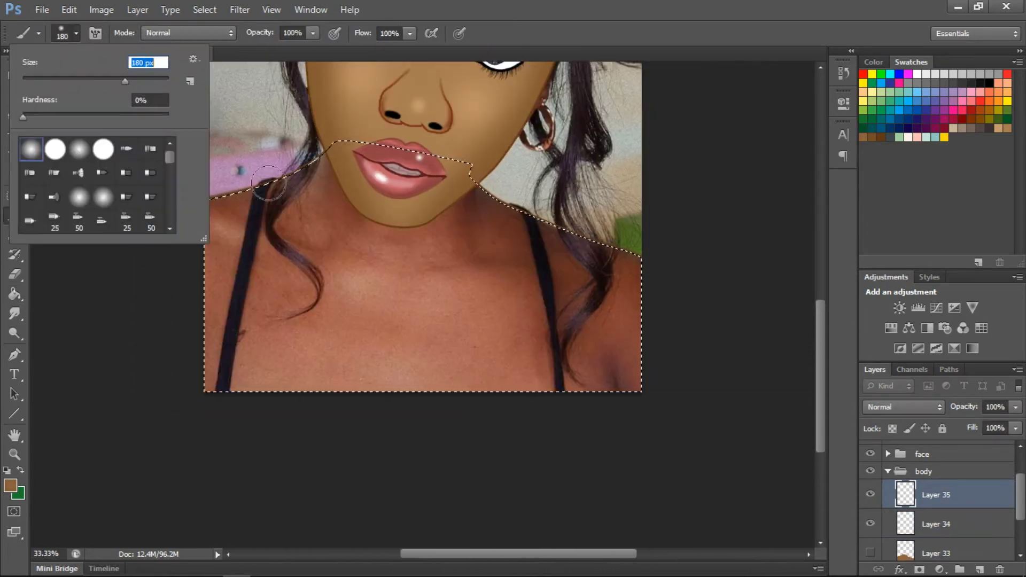
drag(268, 183, 299, 214)
click(63, 33)
mouse_move(535, 224)
mouse_down()
mouse_move(615, 256)
mouse_move(561, 220)
mouse_up()
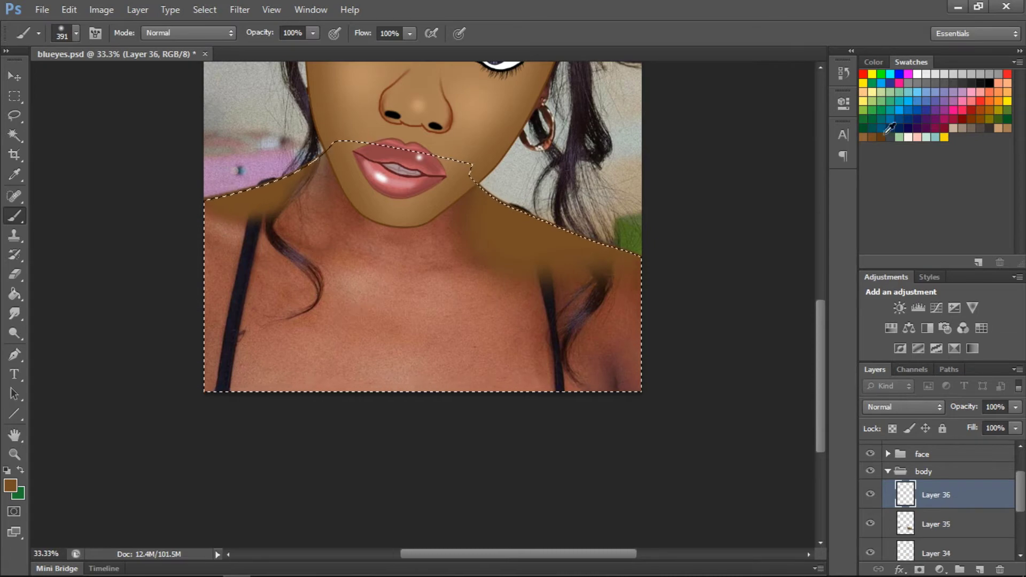
Paint a dark brown shadow under the chin on Layer 36 and draw the armpit crease on a new layer with a 21 px brush
click(884, 137)
click(979, 570)
click(63, 33)
double_click(99, 198)
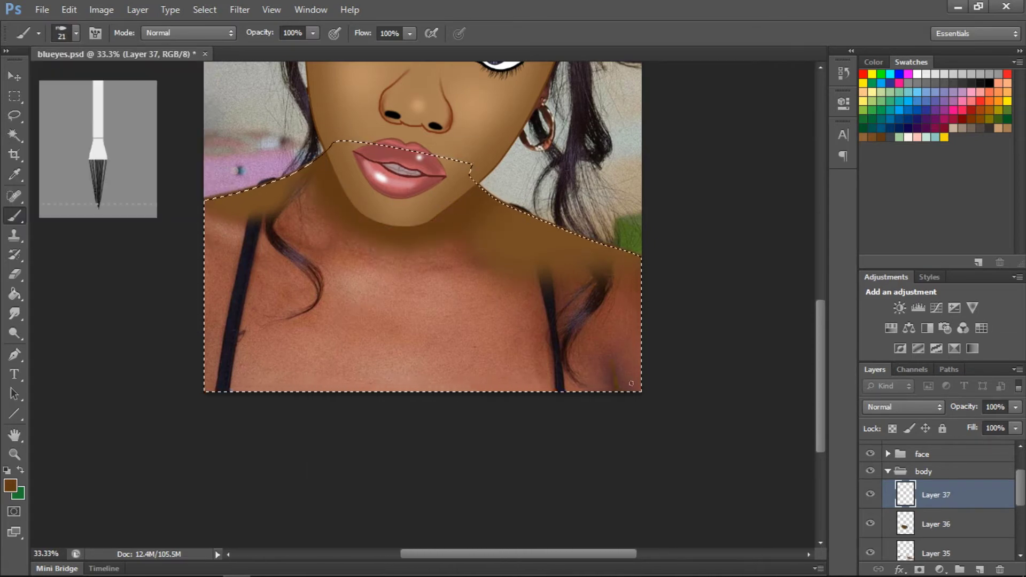
click(10, 486)
click(994, 78)
Shade around the armpit crease in dark brown on a new layer below Layer 37 with a soft round brush
ctrl+click(979, 570)
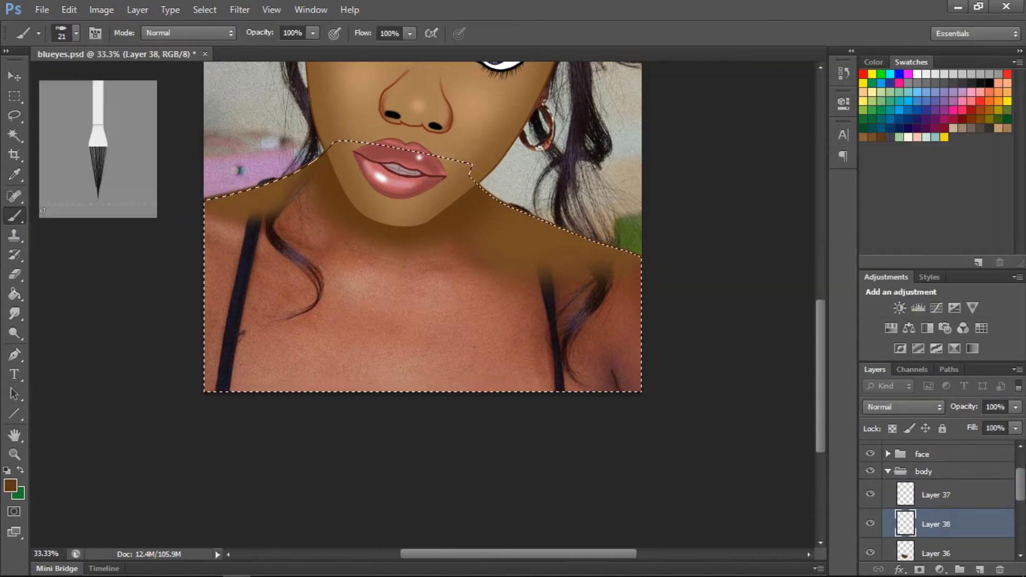
click(62, 33)
double_click(62, 144)
drag(598, 364, 615, 374)
Highlight the chest in light brown on a new layer above Layer 37 with a 1289 px soft round brush, and show Layer 33 again
click(979, 570)
click(999, 127)
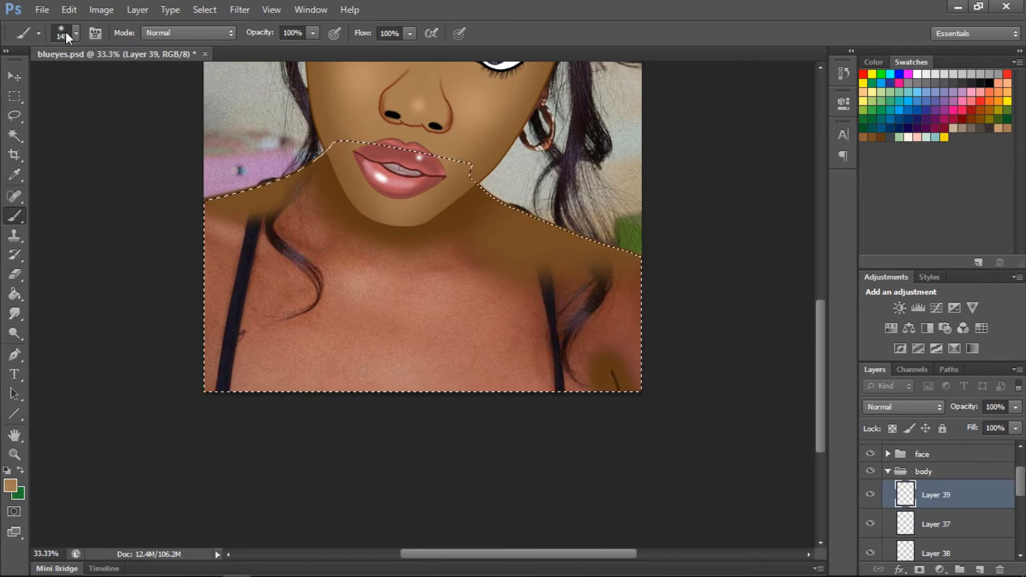
click(62, 32)
drag(32, 81, 139, 81)
click(923, 471)
scroll(941, 508, down, 3)
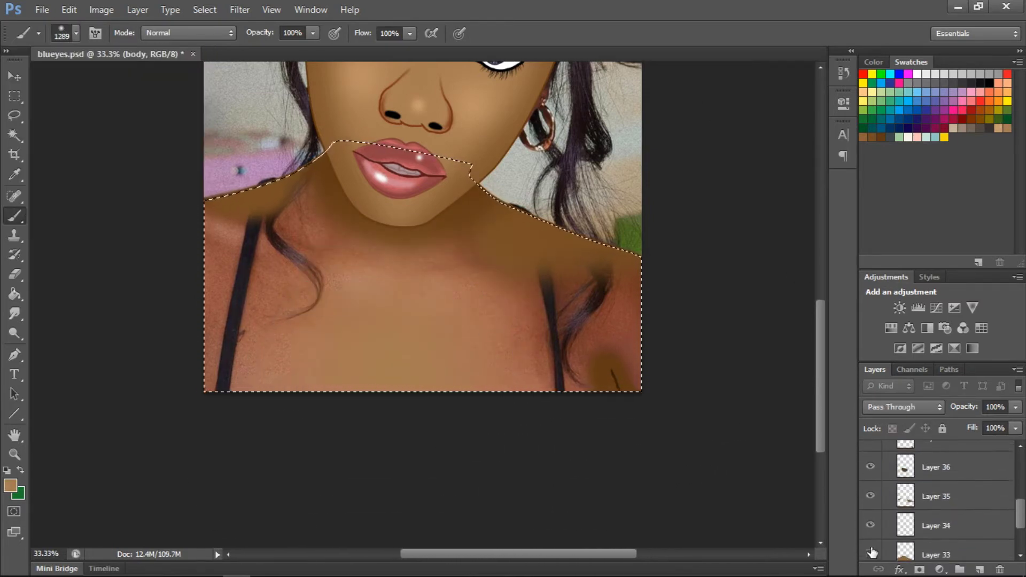
click(873, 552)
Name the new layer above the body group top, place it in a group also named top, and clear the selection
double_click(930, 506)
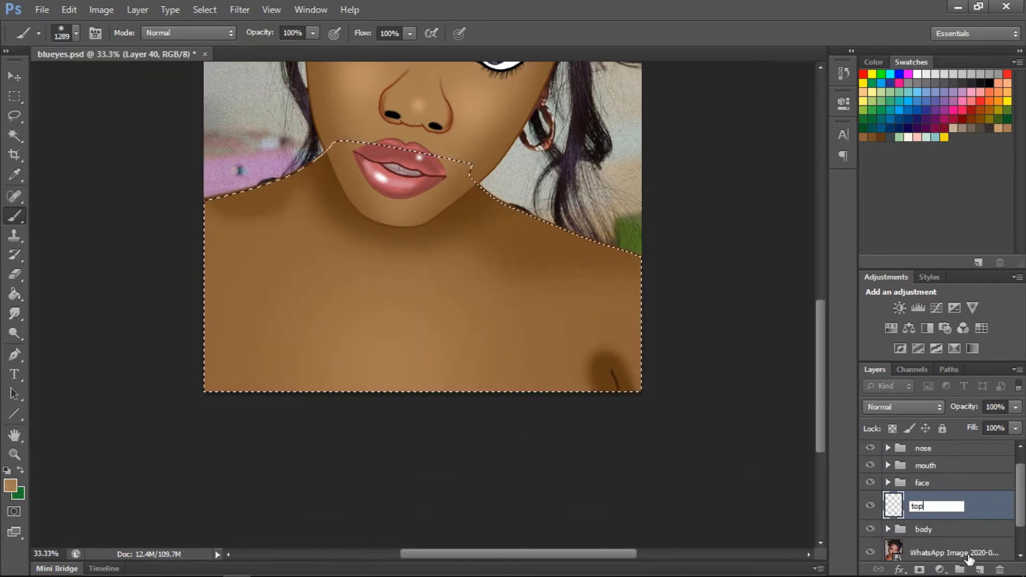
key(Return)
key(ctrl+g)
double_click(922, 500)
text(top)
key(Return)
click(888, 500)
key(ctrl+d)
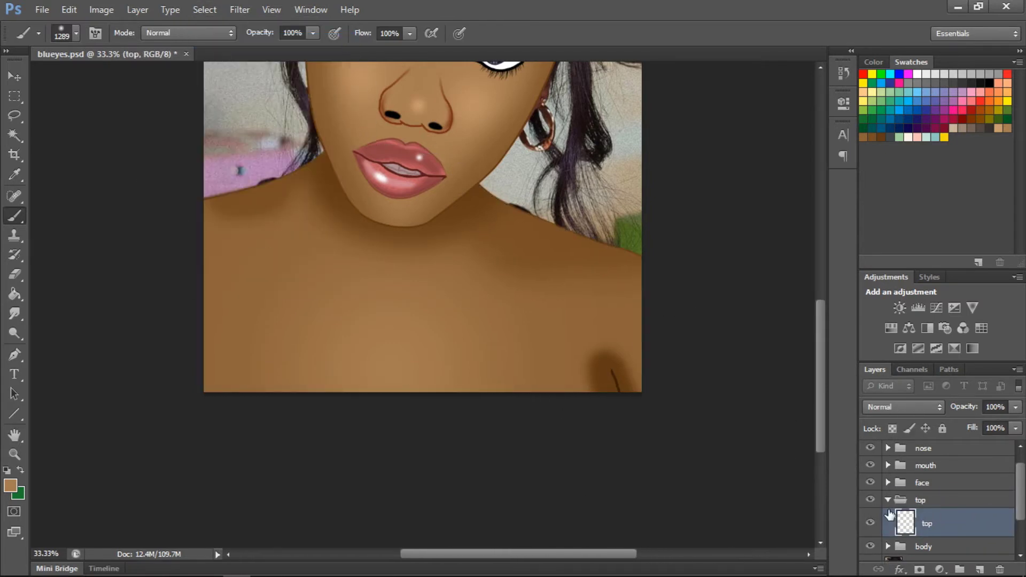
Hide the body group and paint the top's straps in the sampled near-black with a 66 px pointed bristle brush
click(870, 546)
key(i)
click(251, 224)
key(b)
click(63, 33)
double_click(64, 203)
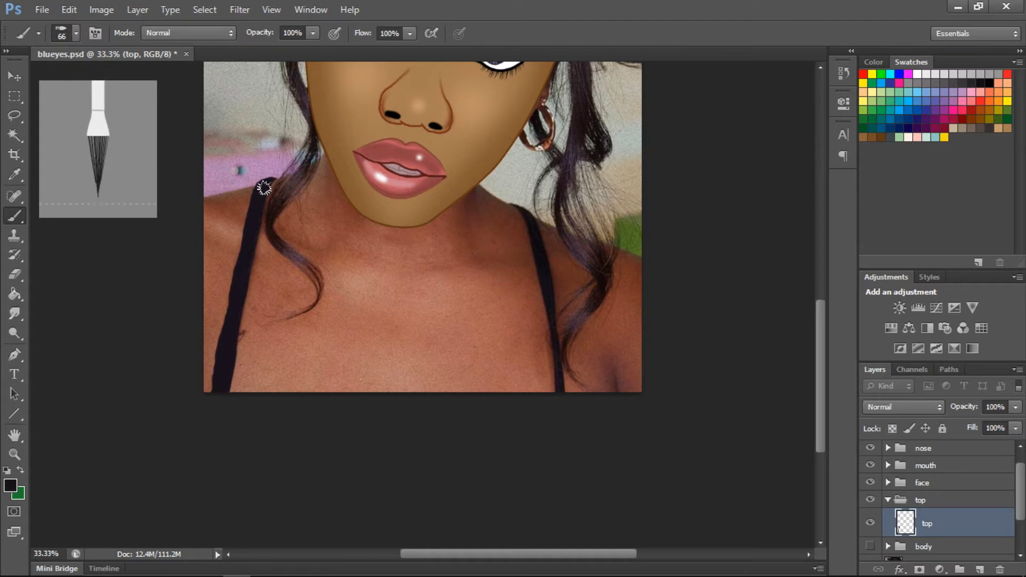
drag(303, 393, 513, 204)
key(ctrl+z)
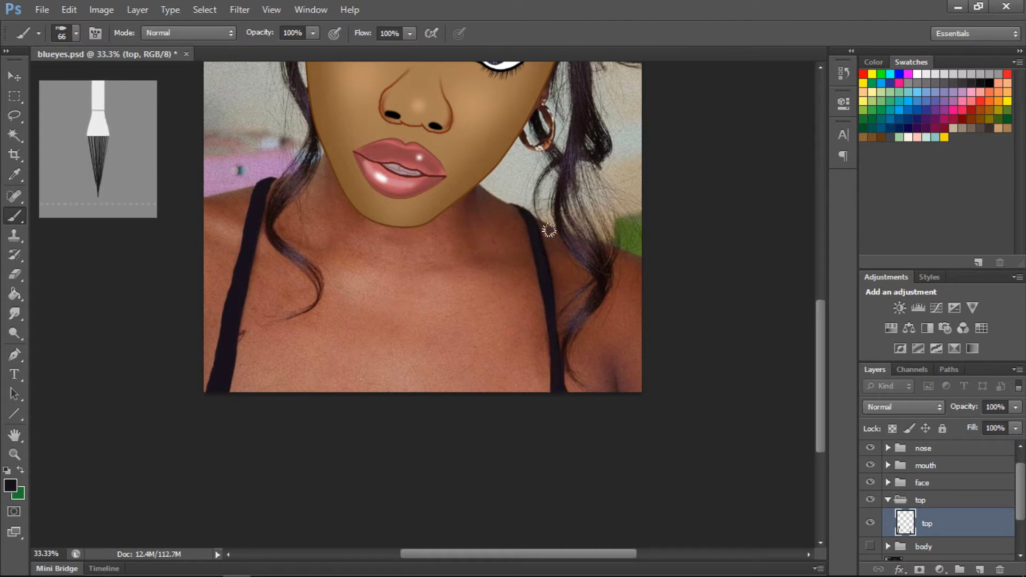
Collapse the top group, show the body group and hide the face group
key(ctrl+minus)
key(ctrl+minus)
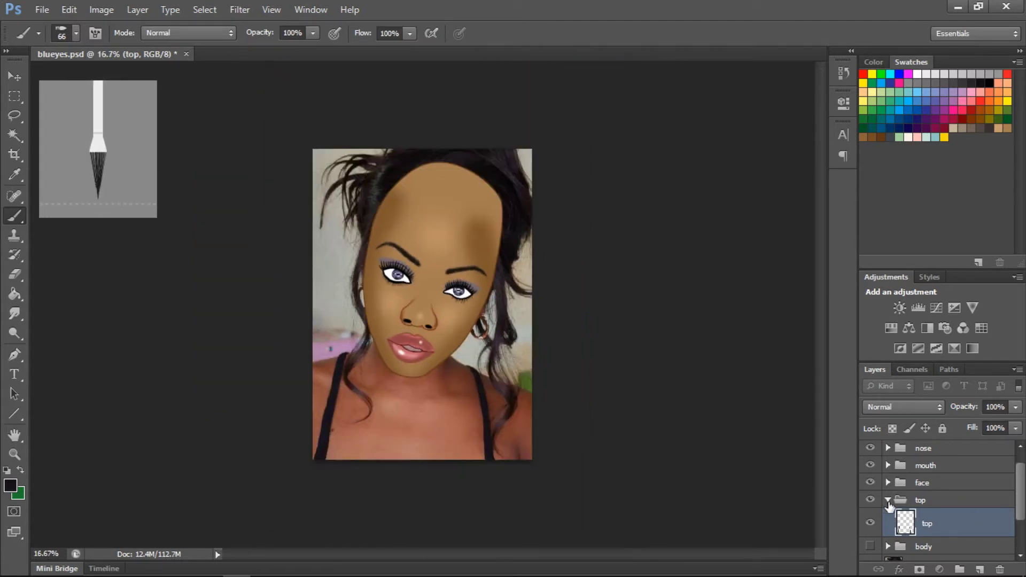
click(888, 500)
click(870, 517)
click(870, 482)
click(923, 485)
click(870, 482)
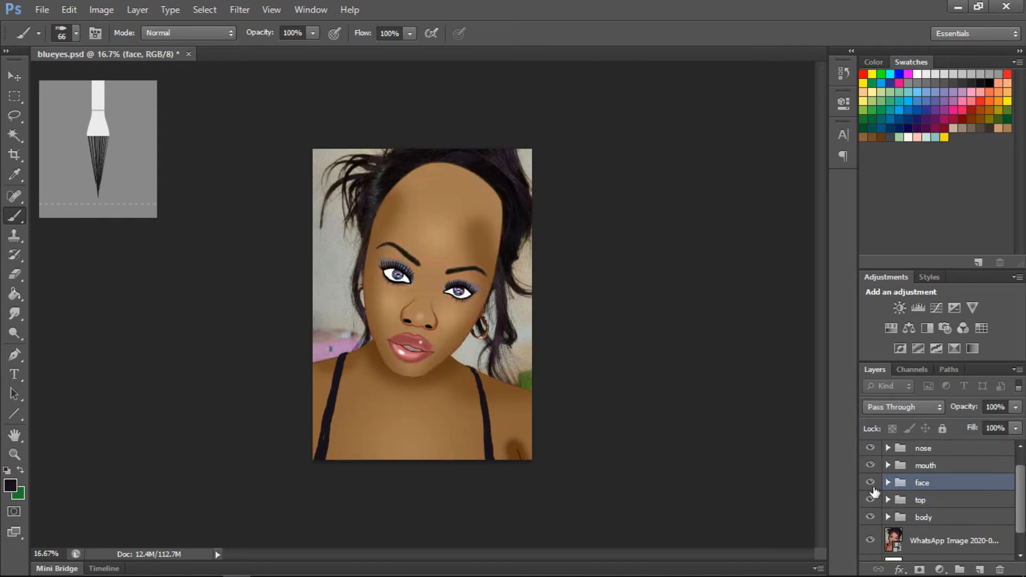
click(871, 482)
Create a group named hair at the top of the layer stack and add an empty layer inside it
click(960, 570)
double_click(925, 449)
text(hair)
key(Return)
click(980, 570)
key(ctrl+plus)
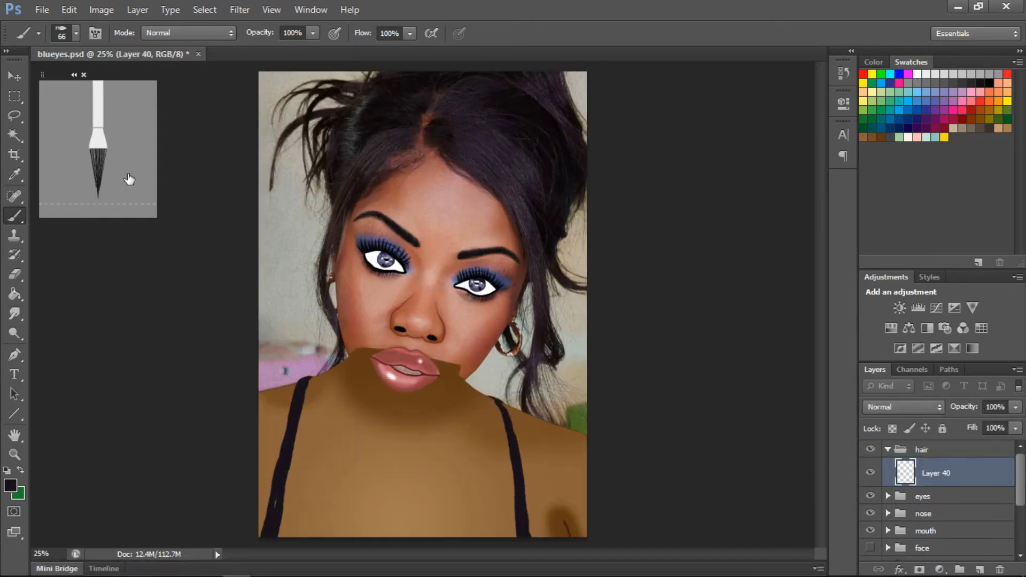
Hide the body group and paint the left hair lock and hairline in black on Layer 40 with a 39–53 px flat bristle brush
click(76, 33)
double_click(191, 98)
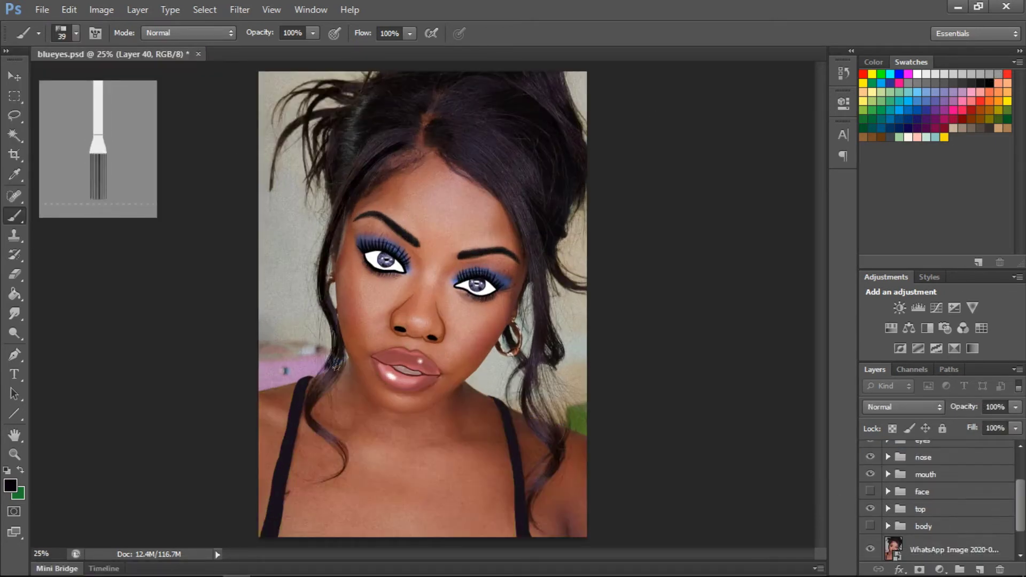
drag(335, 367, 331, 484)
key(bracketright)
mouse_move(374, 140)
mouse_down()
mouse_move(337, 224)
mouse_move(313, 403)
mouse_move(342, 246)
mouse_up()
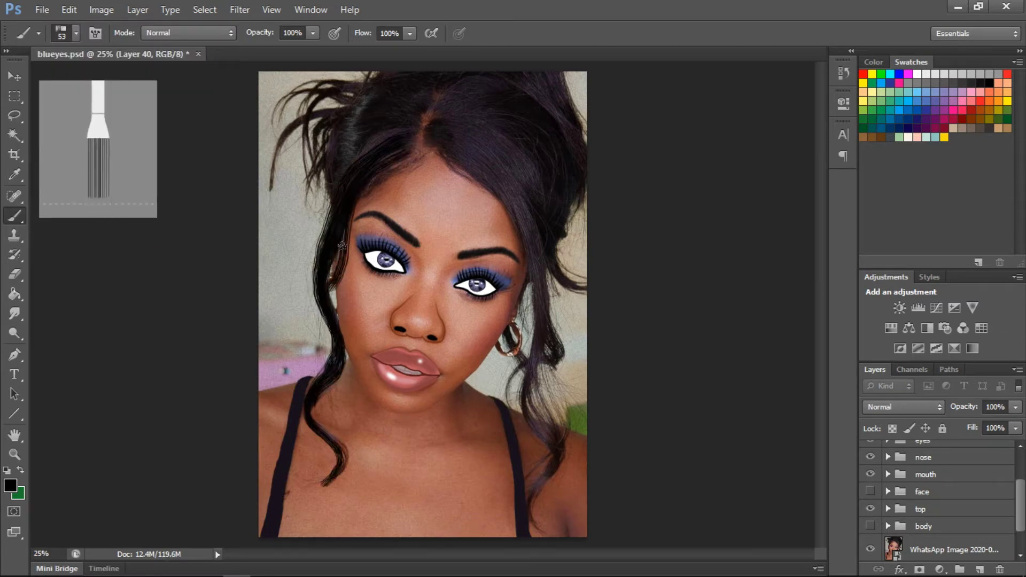
Paint black strands from the parting over the right side of the head and down the right hair lock on Layer 40
drag(434, 138, 550, 481)
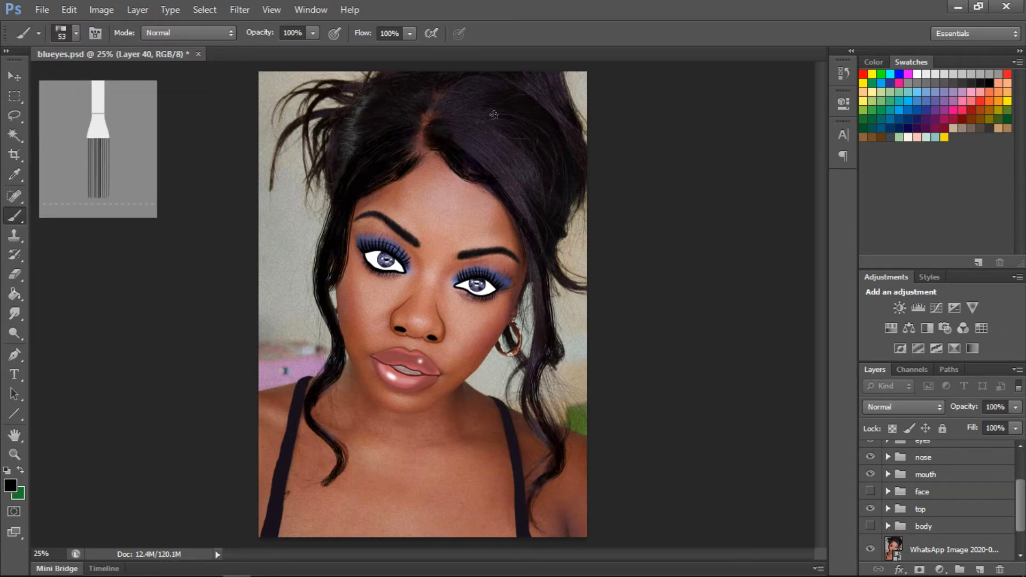
drag(495, 160, 540, 224)
mouse_move(465, 118)
mouse_down()
mouse_move(487, 139)
mouse_move(557, 247)
mouse_up()
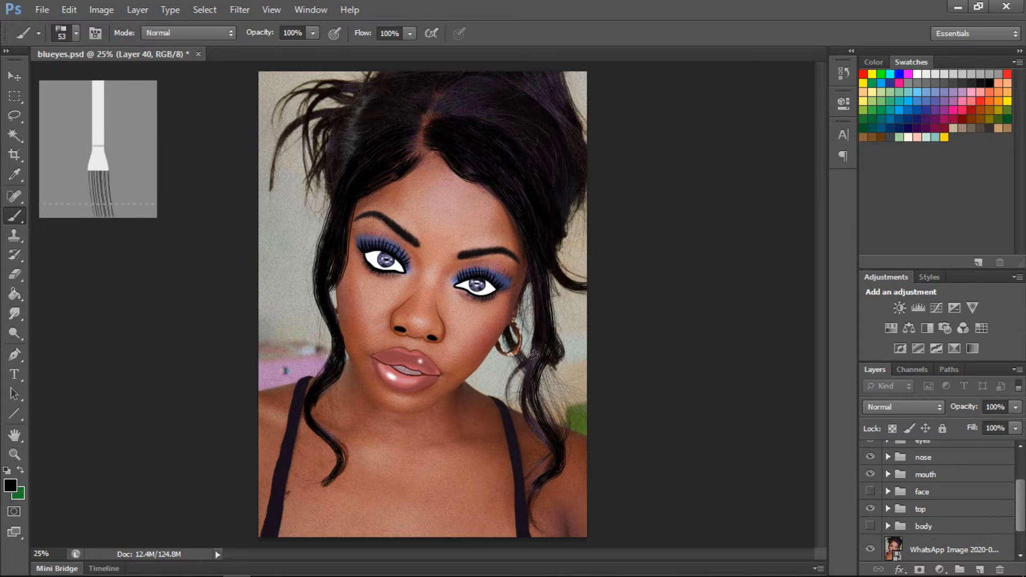
drag(533, 353, 546, 446)
mouse_move(545, 254)
mouse_down()
mouse_move(535, 358)
mouse_move(550, 436)
mouse_up()
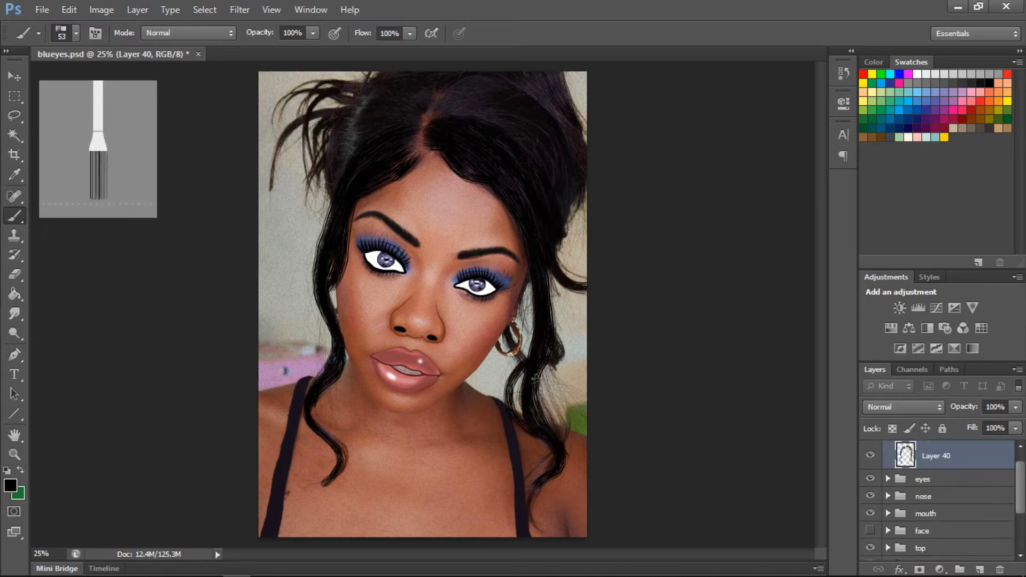
Cover the crown with black strands and paint the loose strands at the upper left and upper right on Layer 40
mouse_move(381, 100)
mouse_down()
mouse_move(452, 126)
mouse_move(493, 87)
mouse_move(551, 140)
mouse_up()
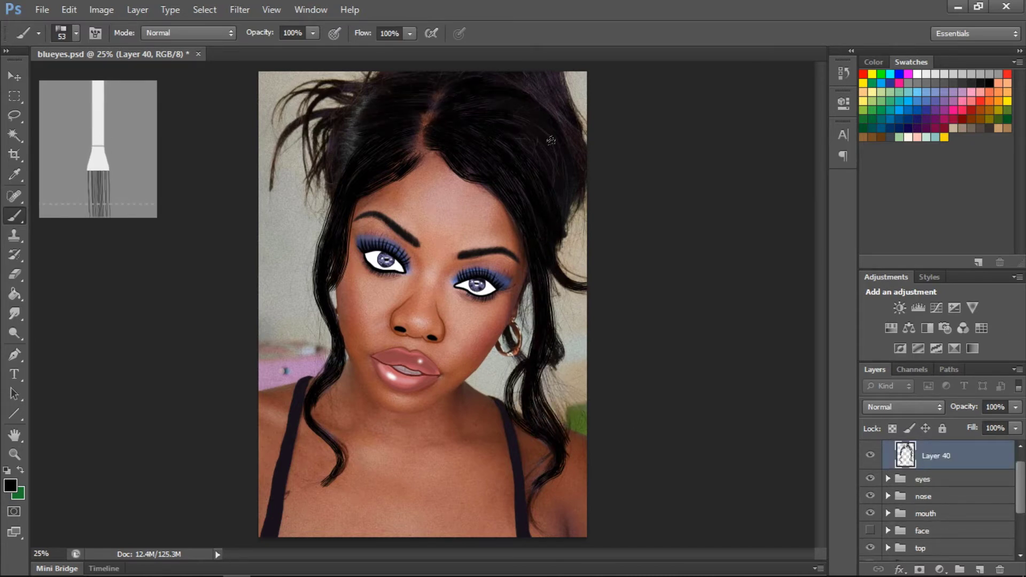
mouse_move(369, 101)
mouse_down()
mouse_move(278, 179)
mouse_move(288, 224)
mouse_up()
drag(374, 75, 278, 144)
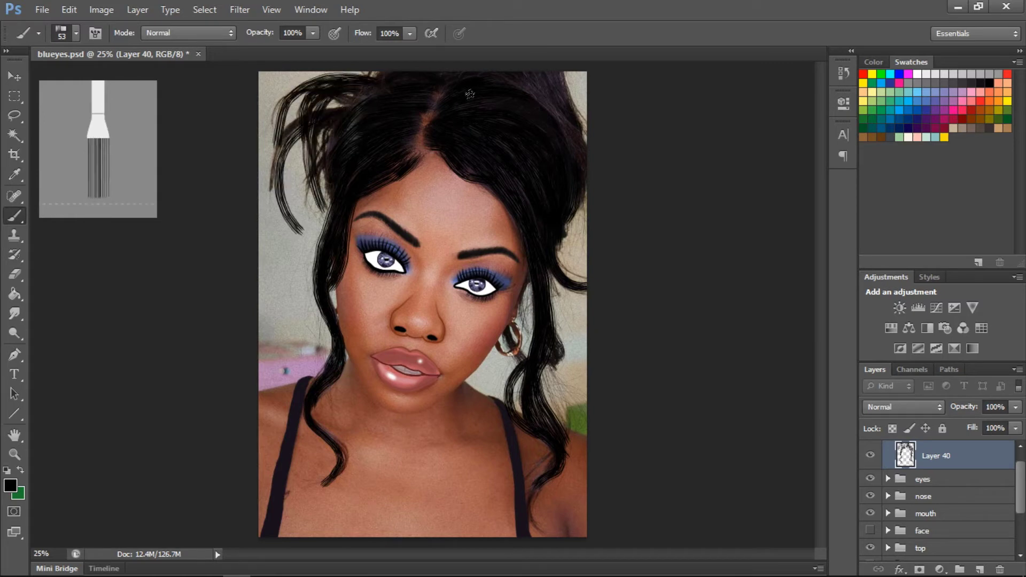
drag(586, 75, 482, 158)
mouse_move(555, 54)
mouse_down()
mouse_move(576, 127)
mouse_move(567, 55)
mouse_up()
Paint grey highlight strands on a new layer above Layer 40 with a flat bristle brush, and reduce that layer's opacity to 41%
click(980, 570)
click(960, 73)
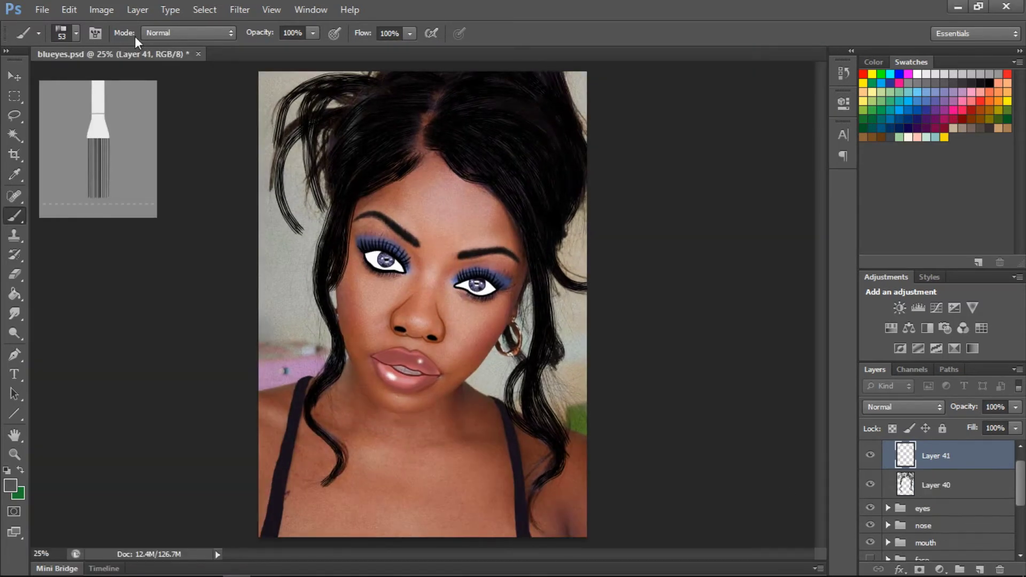
drag(371, 104, 348, 190)
click(76, 34)
drag(455, 139, 556, 214)
drag(1016, 407, 967, 428)
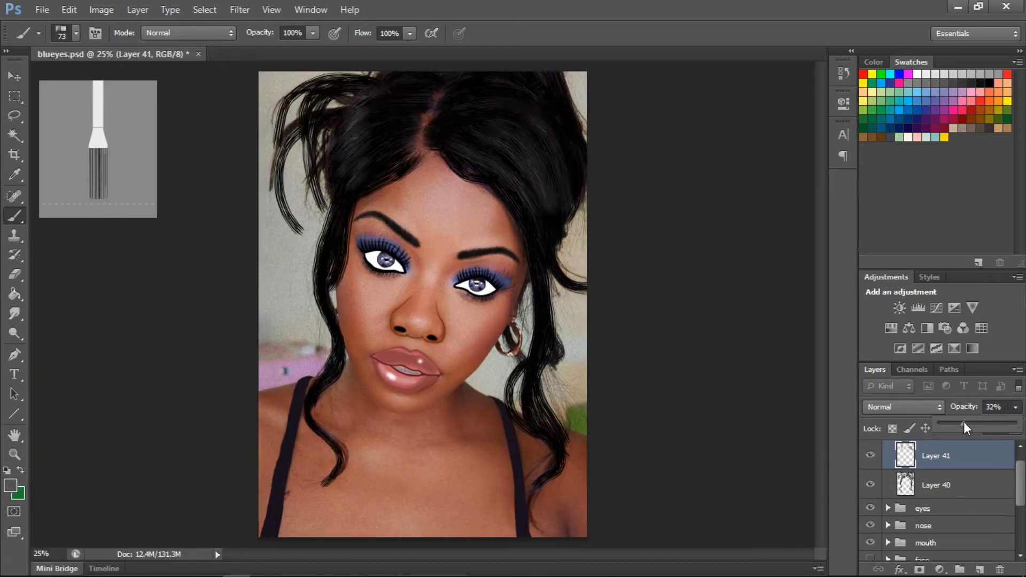
Soften the grey hair highlights on Layer 41 with a 147 px soft eraser
key(e)
click(76, 33)
click(586, 177)
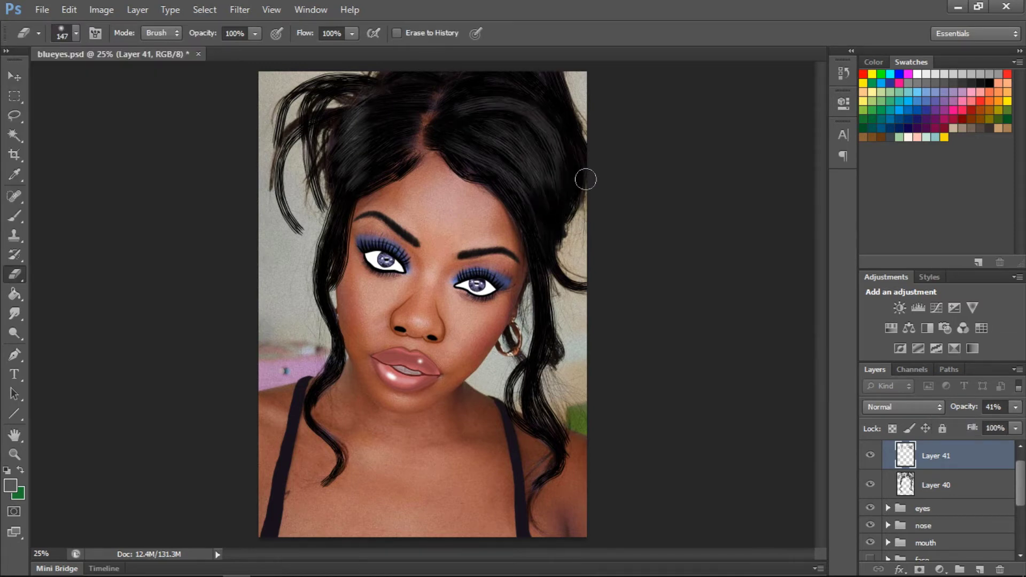
Soften the tips of the loose black strands on Layer 40 with a 61 px eraser
key(alt+bracketleft)
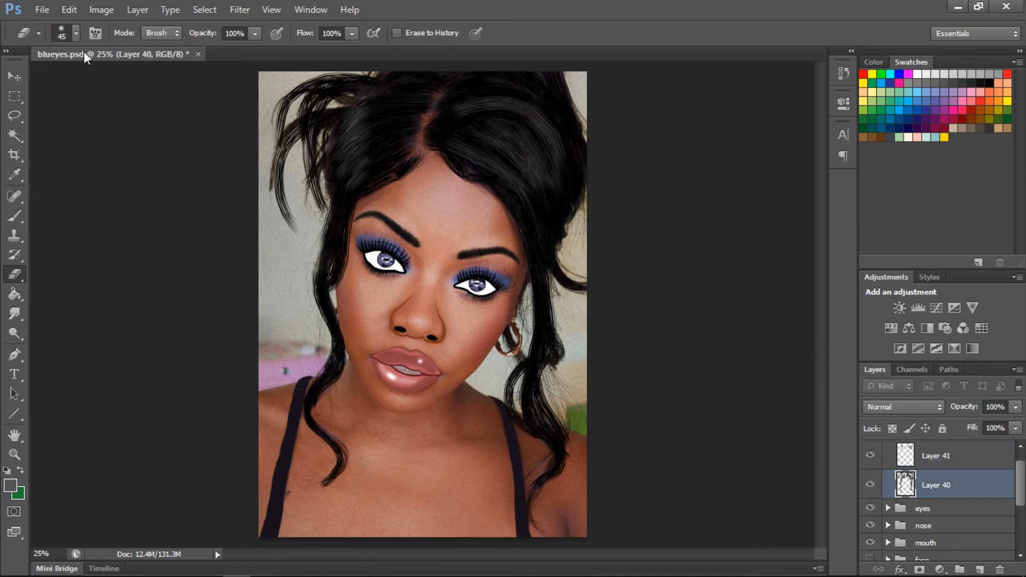
click(76, 34)
text(61)
key(Return)
click(544, 485)
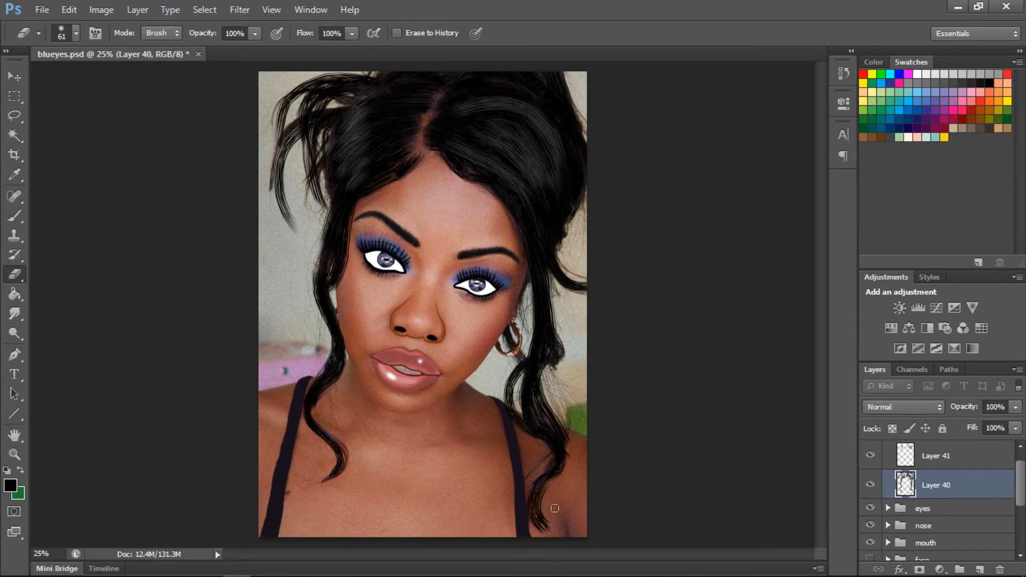
Paint more loose black strands on a new layer below Layer 40 with a 73 px flat bristle brush, and add another layer above it
ctrl+click(980, 570)
key(b)
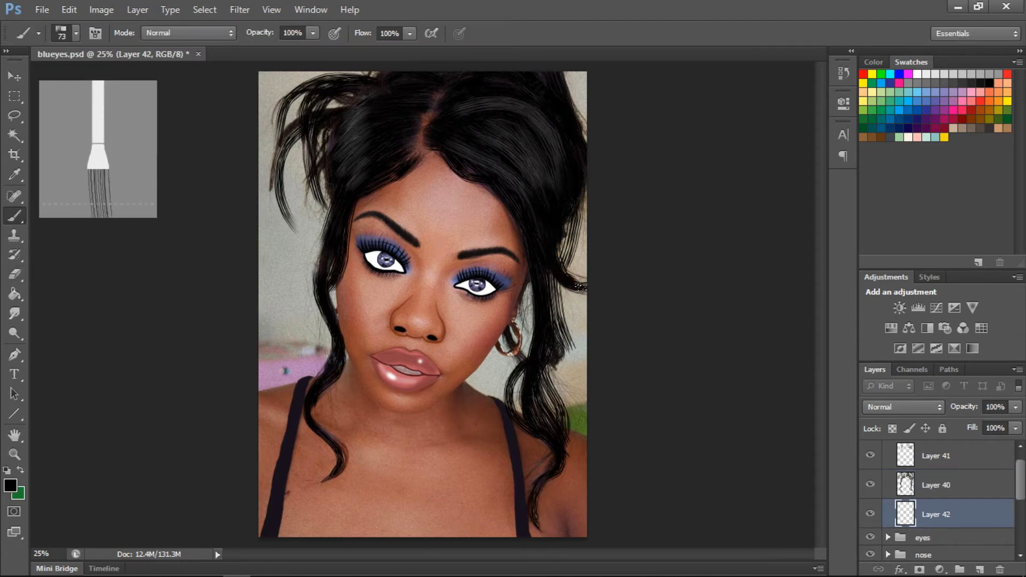
drag(550, 128, 560, 86)
key(ctrl+shift+alt+n)
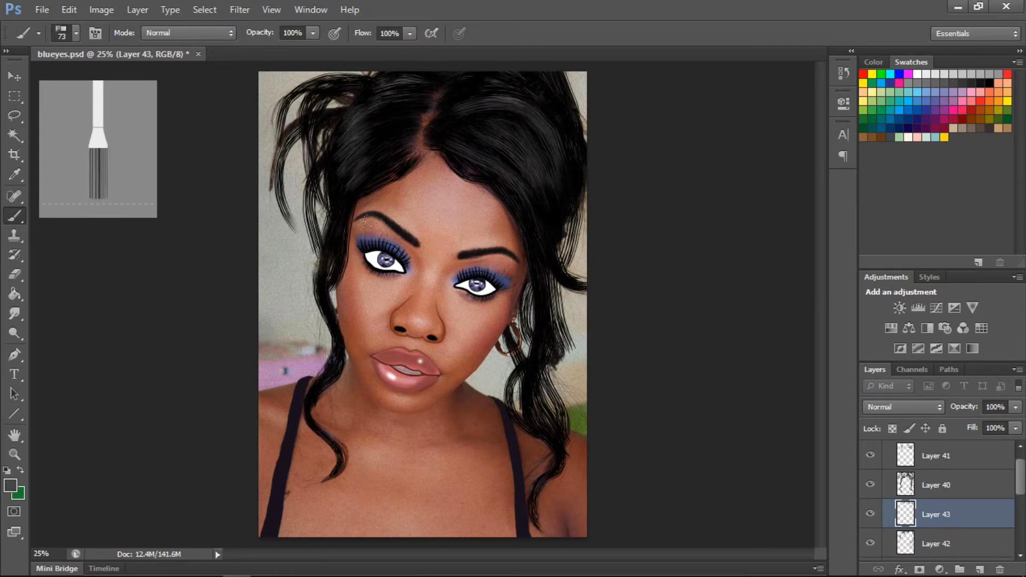
Show the face group, fill the hair gaps in black on a new layer below Layer 42 with a 152 px soft brush, and hide the face again
key(i)
click(877, 137)
scroll(941, 497, up, 3)
click(870, 454)
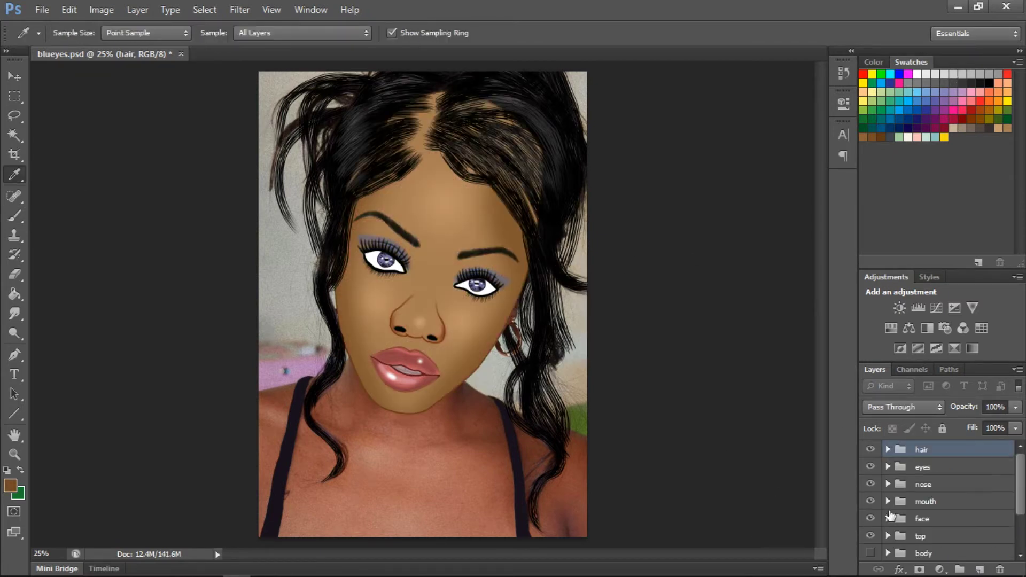
drag(1019, 481, 1018, 505)
key(ctrl+shift+alt+n)
click(15, 216)
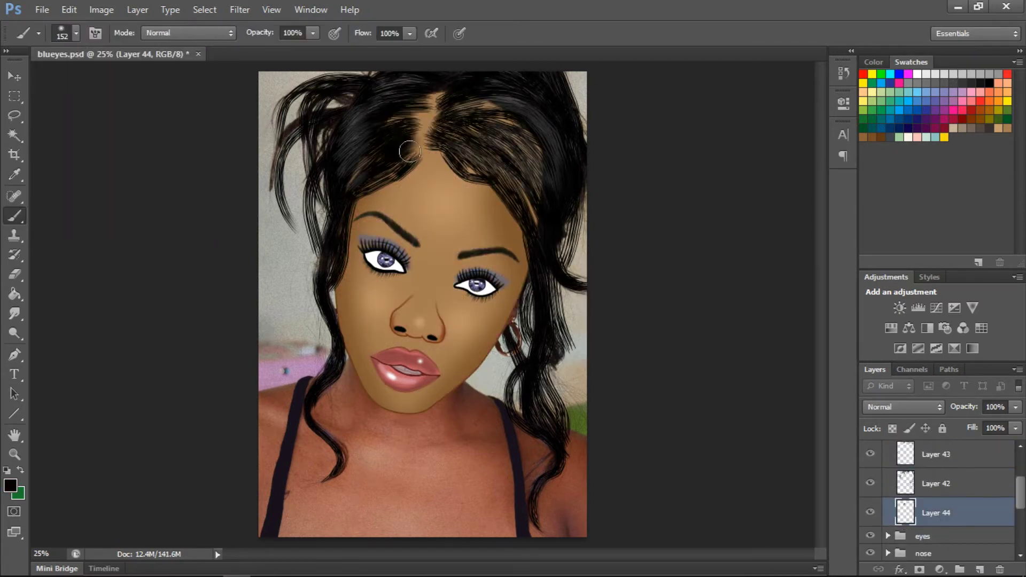
mouse_move(374, 182)
mouse_down()
mouse_move(398, 115)
mouse_move(451, 143)
mouse_move(524, 134)
mouse_up()
scroll(871, 536, down, 3)
click(870, 503)
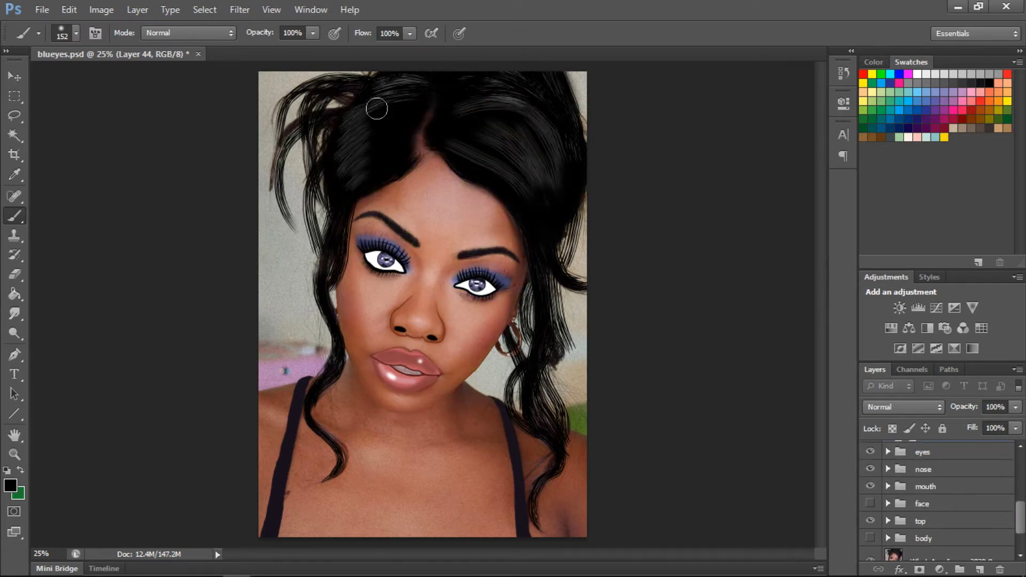
Add a layer above Layer 42 and another above Layer 40, and paint grey highlight strands across the hair with a flat bristle brush
scroll(983, 483, up, 3)
click(980, 570)
click(76, 33)
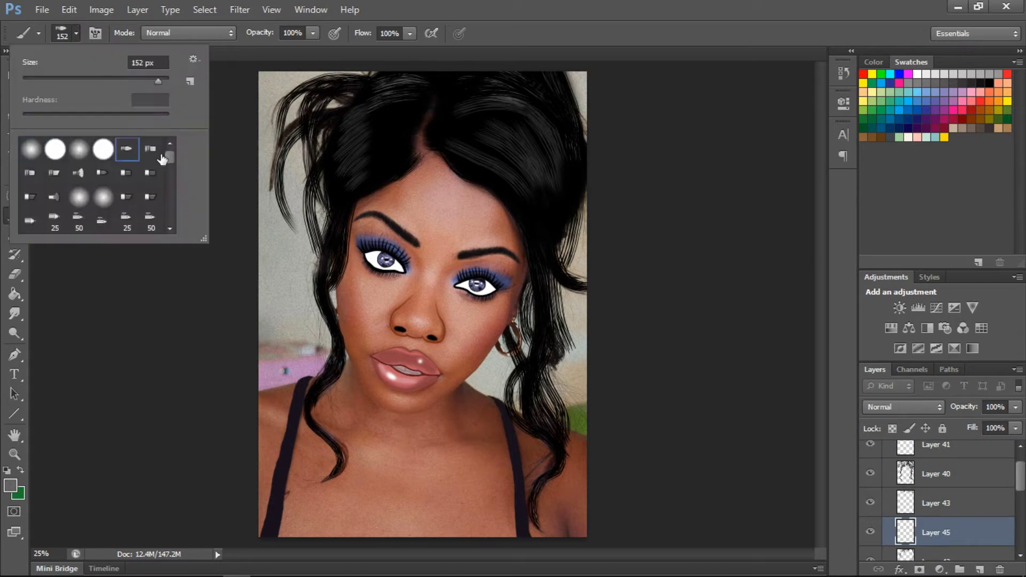
double_click(159, 141)
key(ctrl+shift+alt+n)
mouse_move(529, 193)
mouse_down()
mouse_move(395, 91)
mouse_move(382, 161)
mouse_up()
click(76, 33)
key(Escape)
Lower the opacity of Layer 46 and add more grey strands over the hair with a 66 px flat bristle brush
key(e)
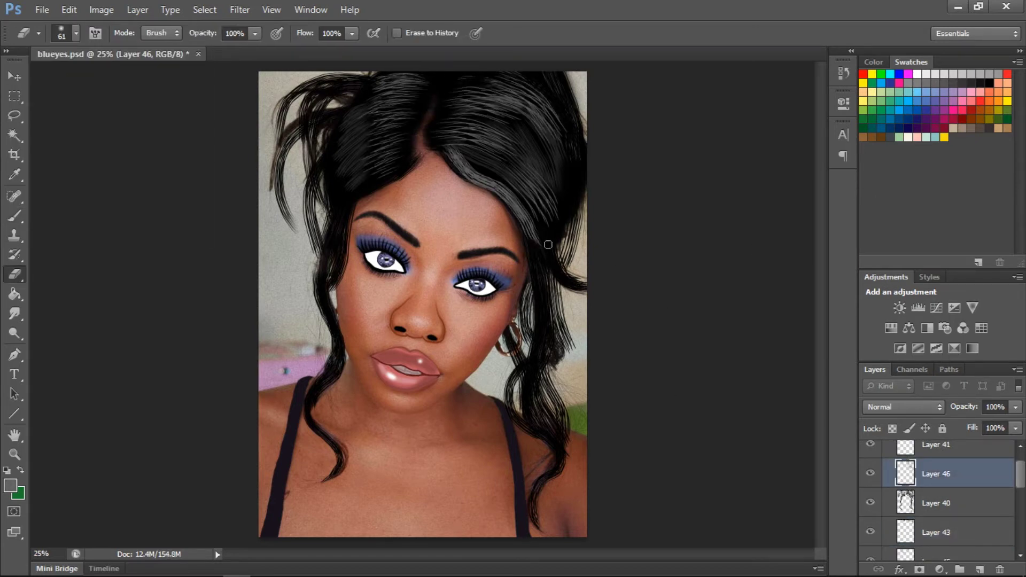
click(1016, 407)
drag(1016, 423, 980, 427)
key(b)
mouse_move(567, 211)
mouse_down()
mouse_move(388, 104)
mouse_move(441, 80)
mouse_move(446, 114)
mouse_up()
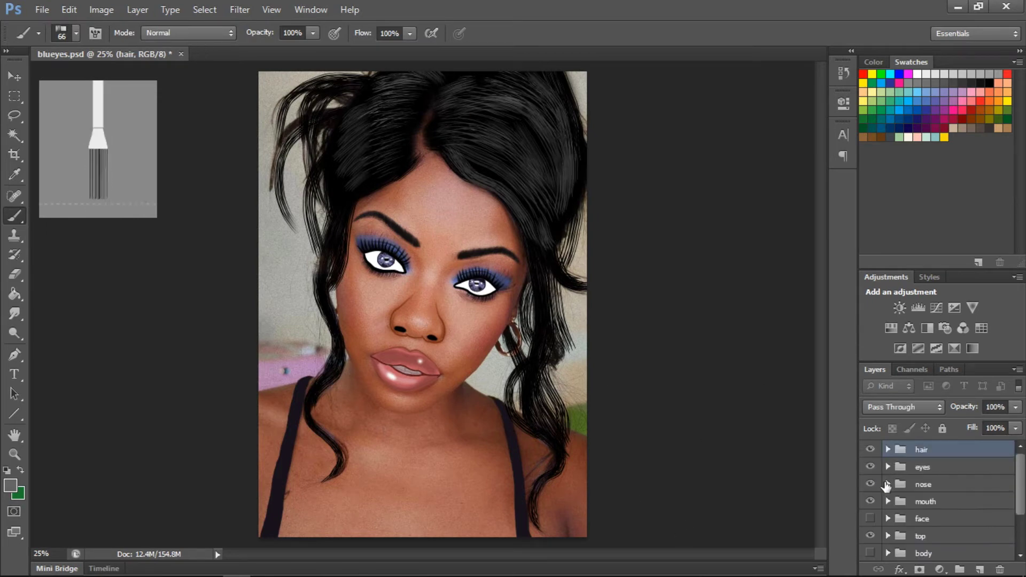
Create a group named ears above the top group and paint the right-hand ear in brown with a 20 px pointed bristle brush
double_click(928, 536)
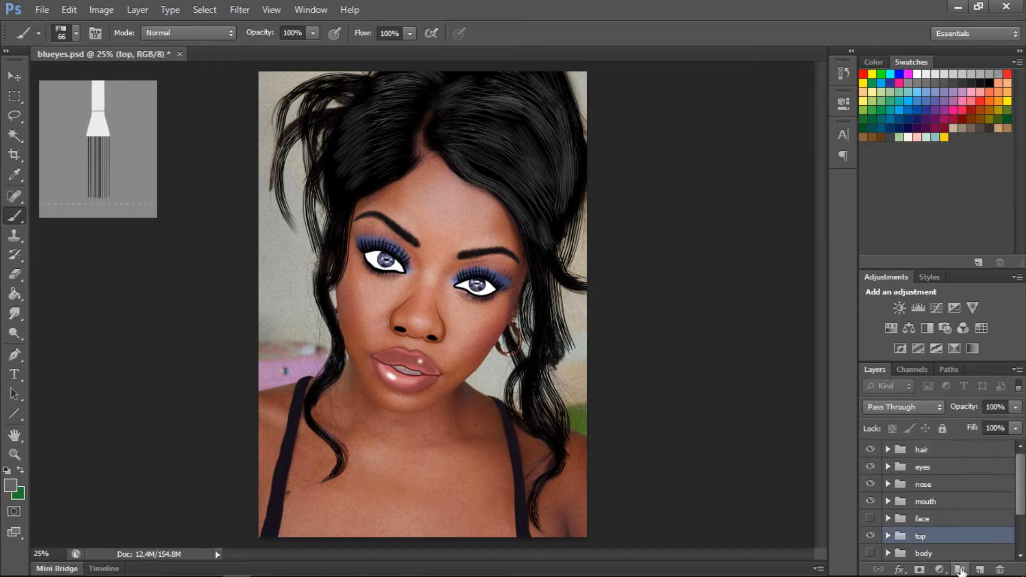
text(ears)
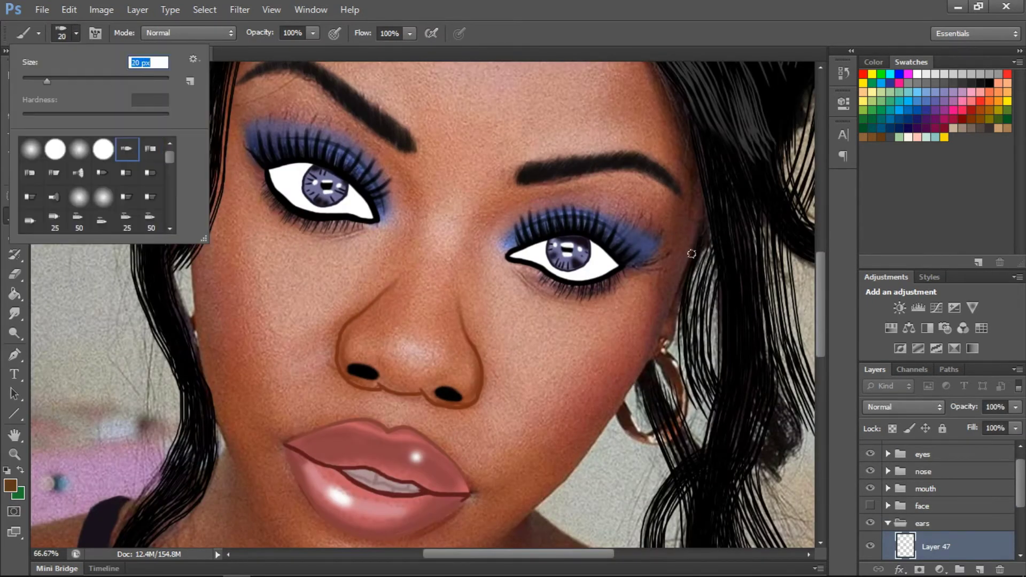
right_click(673, 345)
click(669, 325)
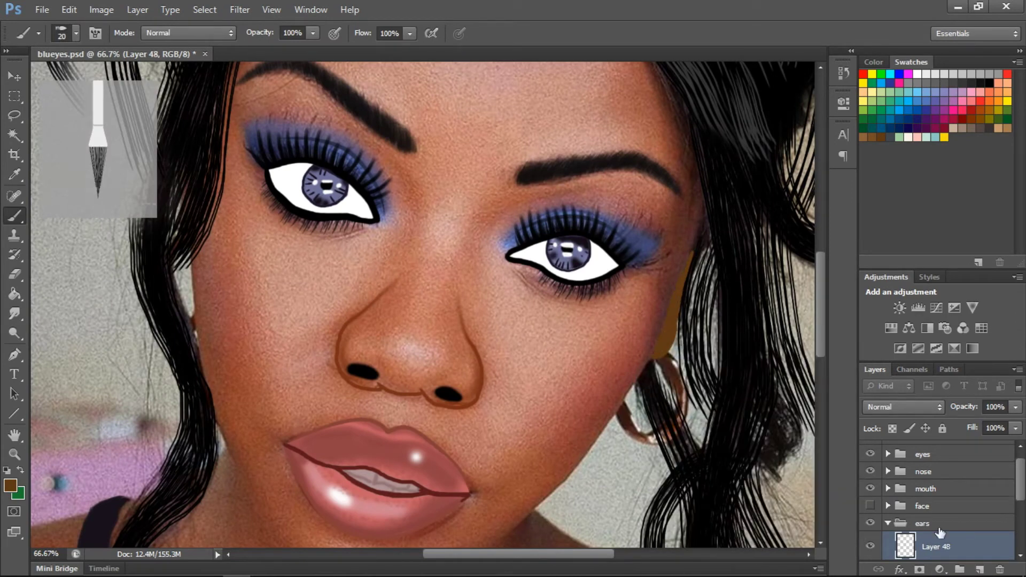
Hide the ear layers and paint the earring's light edge in pinkish brown on a new layer with a 6 px soft round brush
click(979, 570)
click(871, 523)
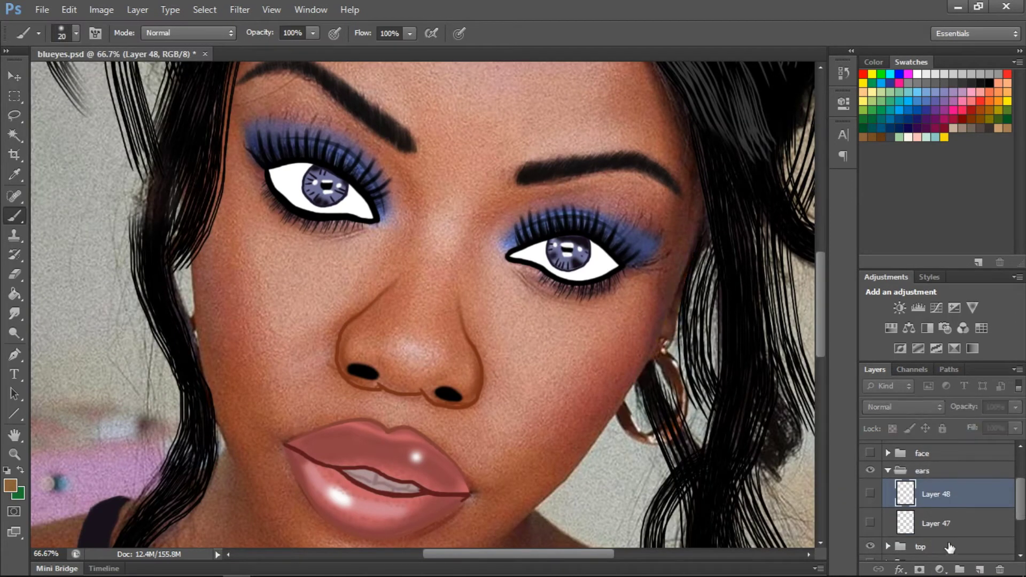
alt+click(96, 228)
click(76, 33)
drag(86, 80, 59, 80)
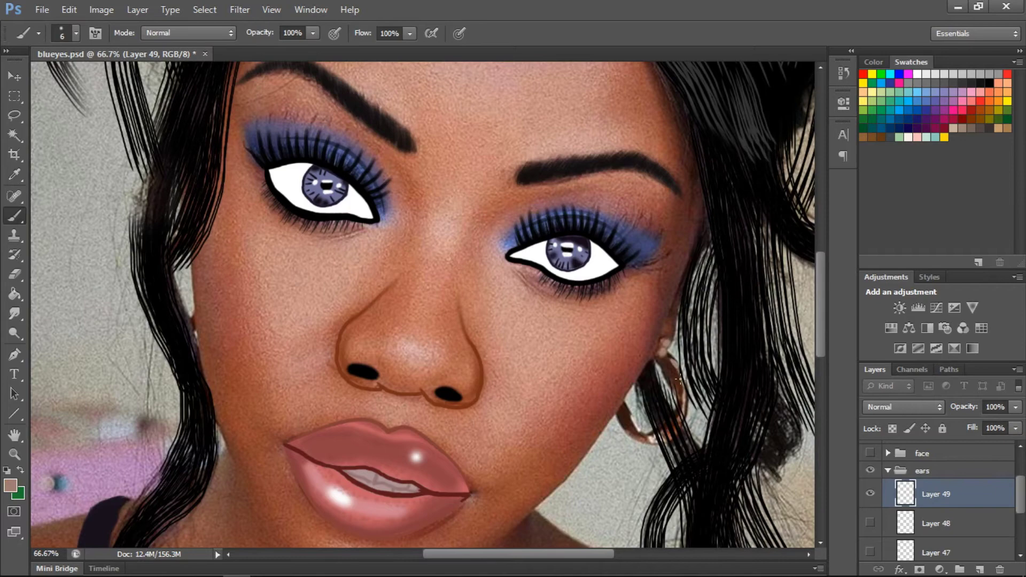
Paint the earring's hoop in the sampled dark brown on a new layer below Layer 49 with a round brush
alt+click(662, 440)
key(ctrl+shift+alt+n)
click(76, 33)
click(76, 33)
click(76, 33)
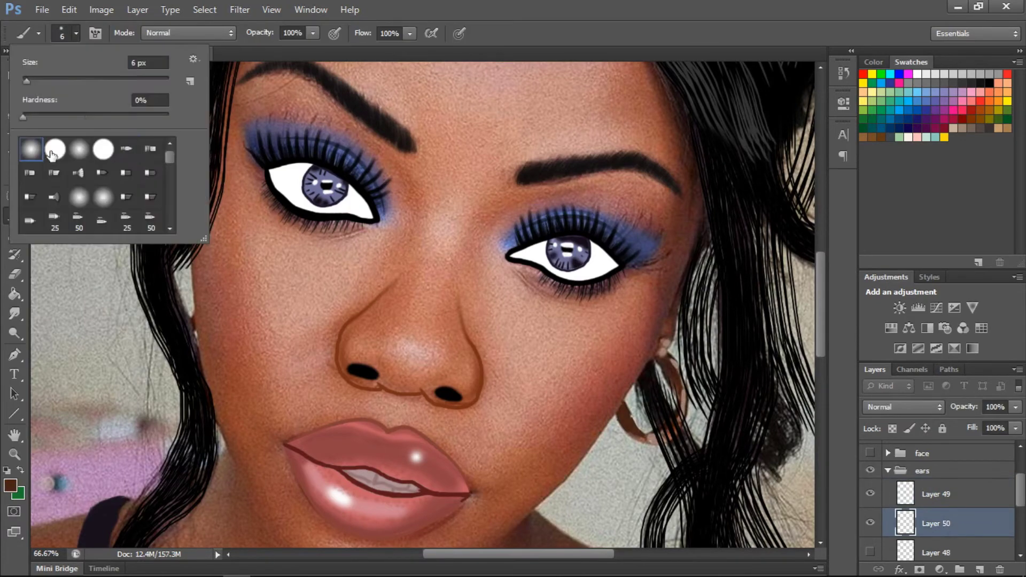
double_click(52, 155)
Show the face group, switch to a 19 px soft round brush and select the earring's light edge on Layer 49
scroll(879, 553, up, 2)
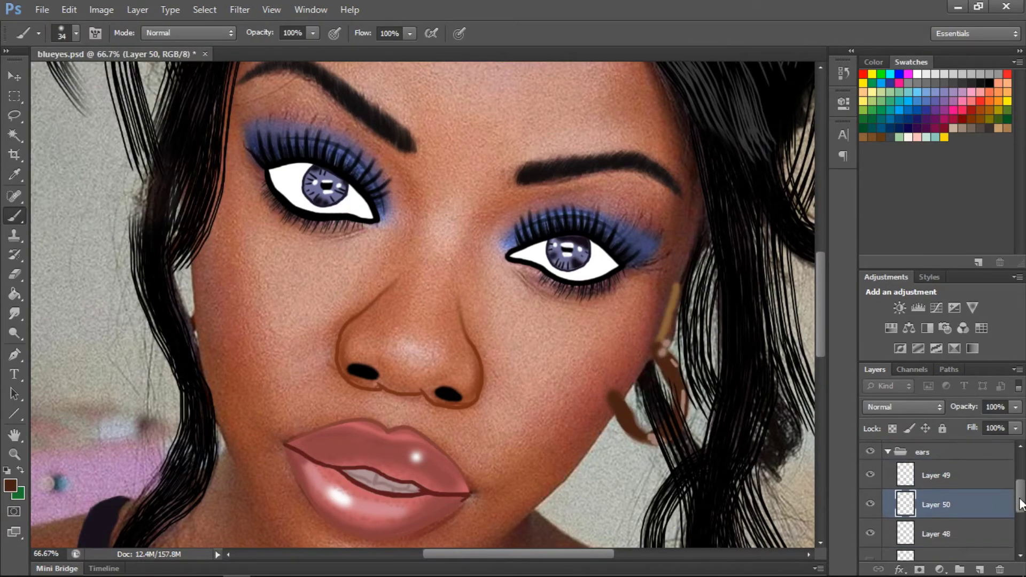
click(870, 489)
click(76, 32)
double_click(32, 153)
ctrl+click(671, 333)
key(ctrl+minus)
key(ctrl+minus)
key(ctrl+minus)
key(ctrl+minus)
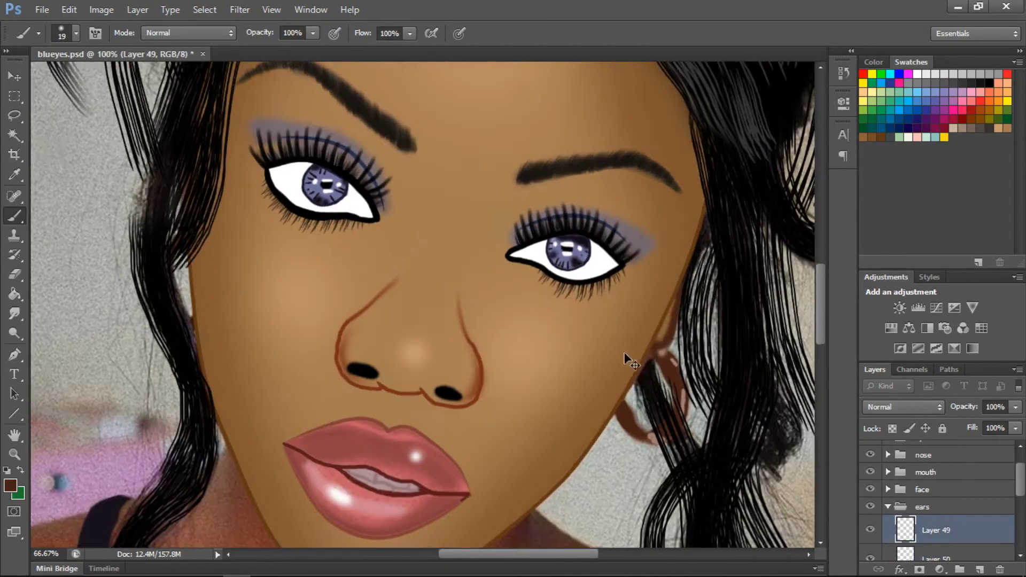
Load the body shape on Layer 33 as a selection
click(922, 507)
scroll(1016, 514, down, 5)
ctrl+click(515, 449)
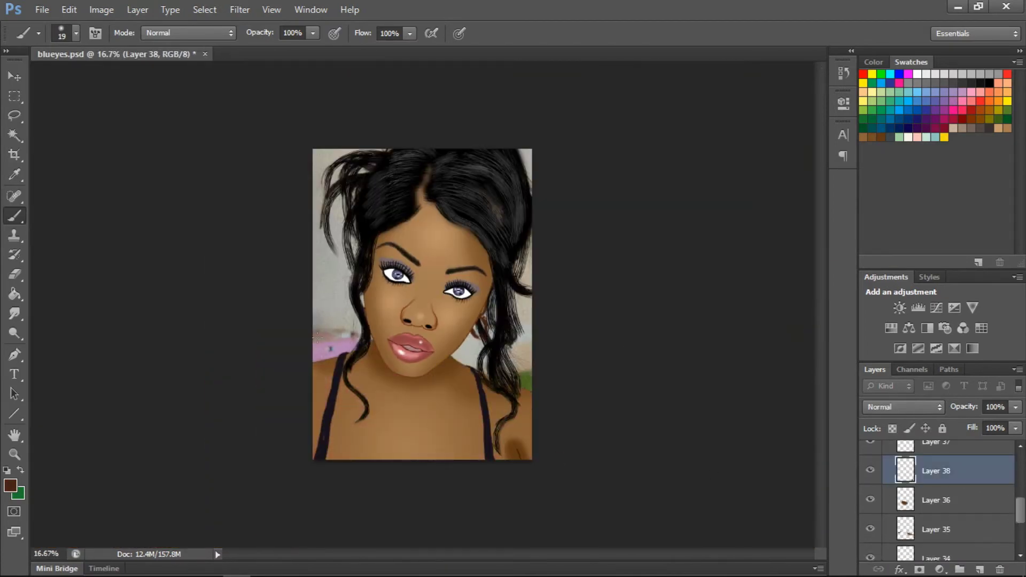
key(e)
scroll(1020, 530, down, 3)
ctrl+click(906, 504)
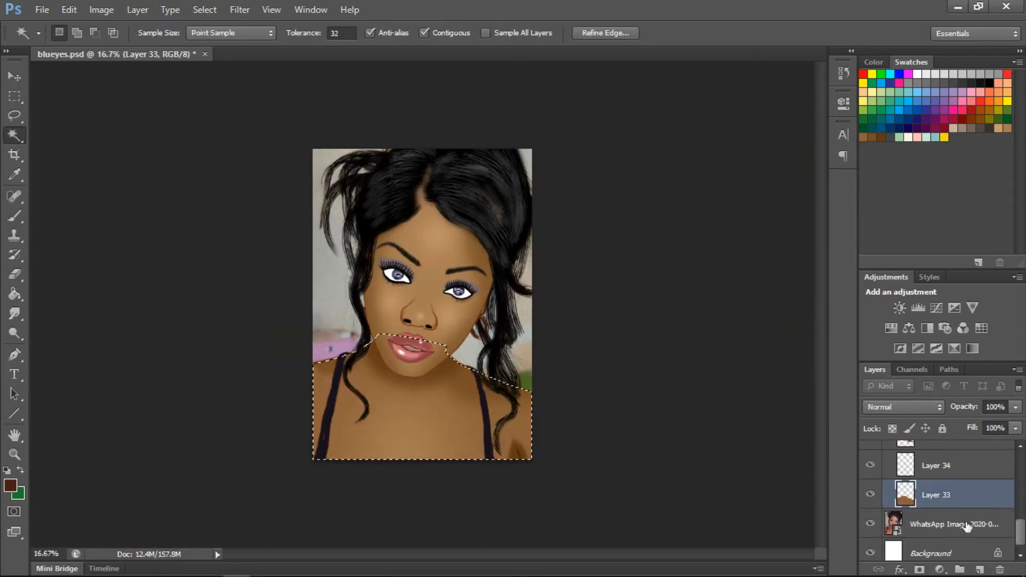
Paint a dark brown (462214) shadow under the chin on a new layer placed below Layer 39, using a 97 px soft round brush, then deselect
click(979, 569)
key(b)
click(76, 33)
key(Return)
click(10, 486)
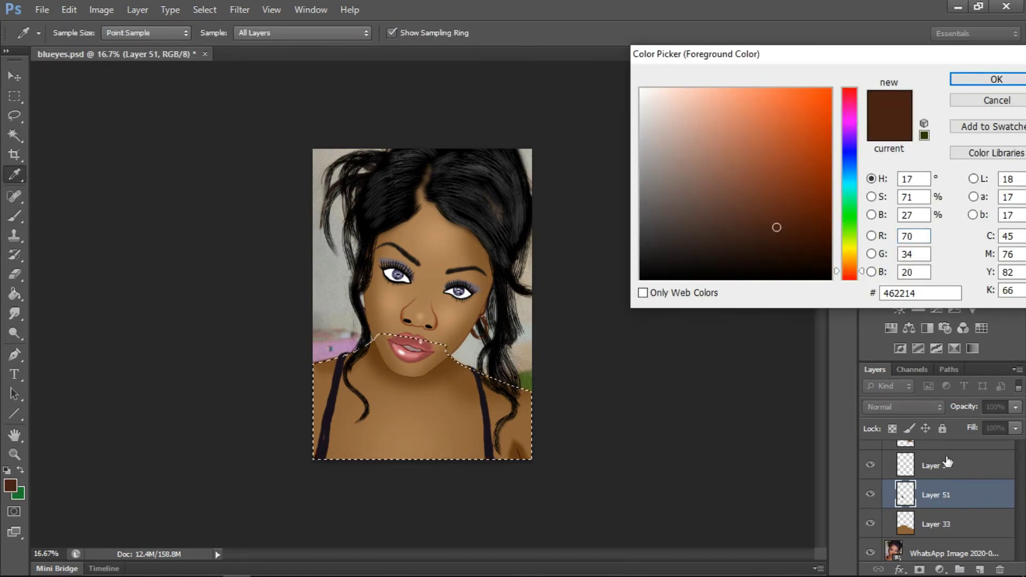
key(Escape)
key(ctrl+bracketright)
key(ctrl+bracketright)
key(ctrl+bracketright)
key(ctrl+bracketright)
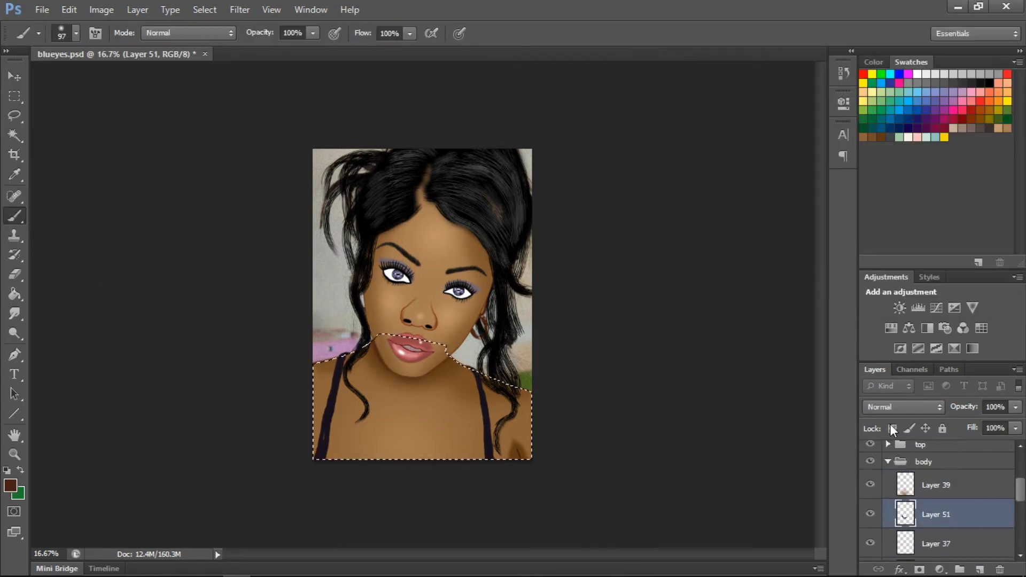
key(ctrl+h)
click(889, 465)
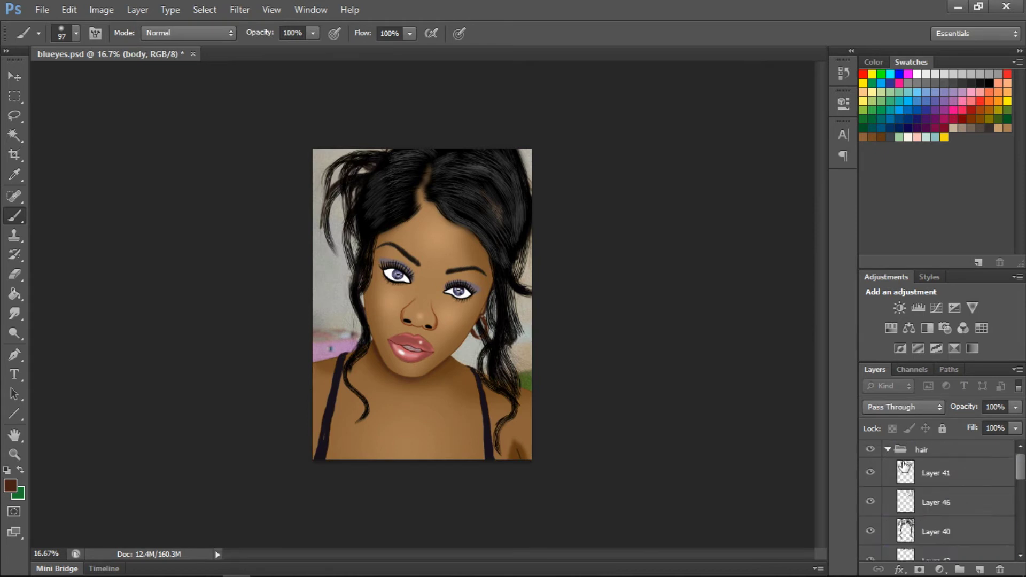
Paint grey strands in the hair on a new layer above Layer 44 with a 31 px flat bristle brush, and save the file
click(77, 33)
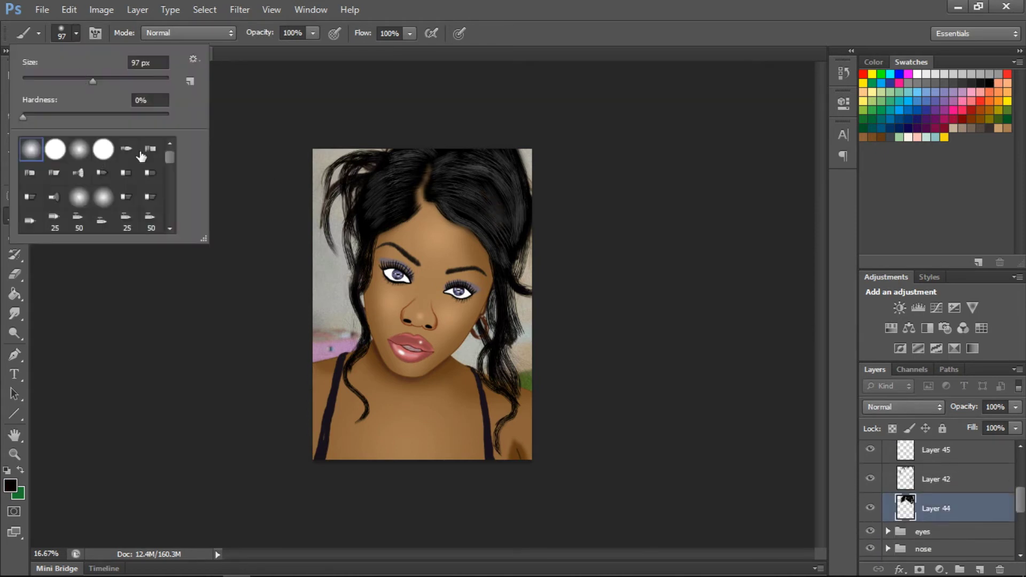
double_click(148, 147)
click(980, 571)
click(76, 33)
drag(81, 87, 62, 88)
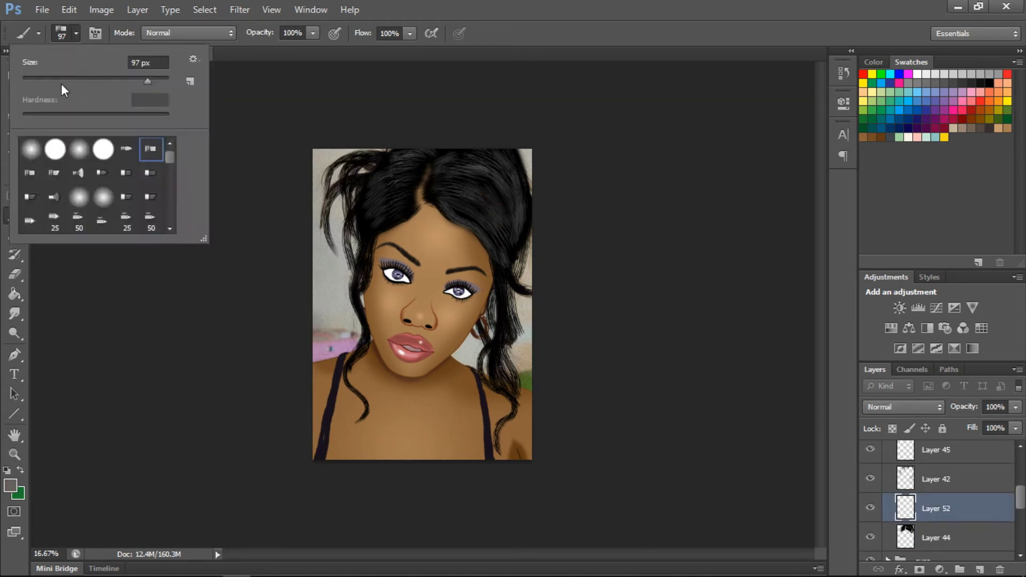
key(Return)
scroll(963, 498, up, 2)
scroll(963, 497, down, 5)
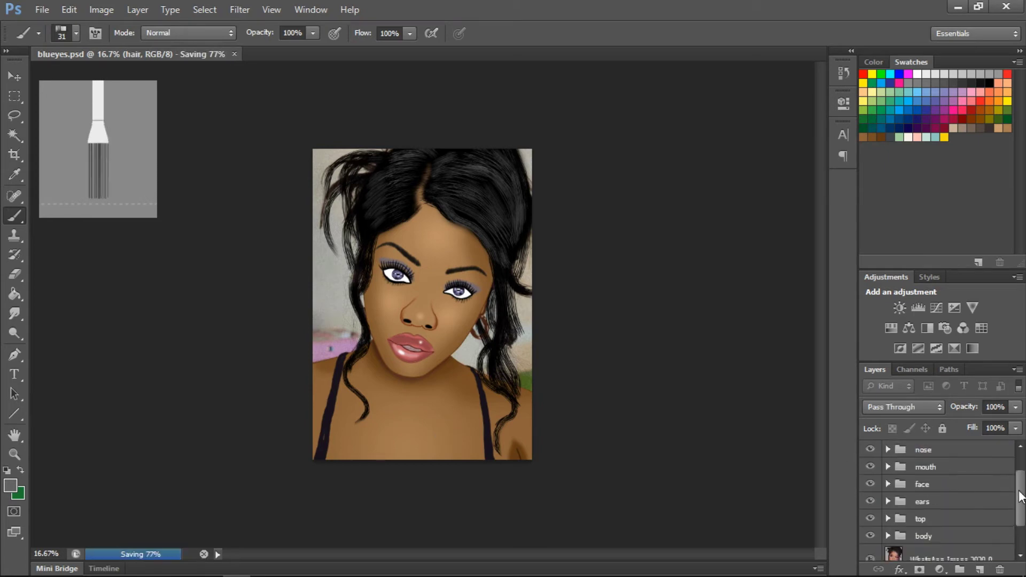
Select the face shape on Layer 27 and shade its upper edge brown on a new layer with a 380 px soft round brush at 54% fill
click(951, 494)
key(w)
click(448, 327)
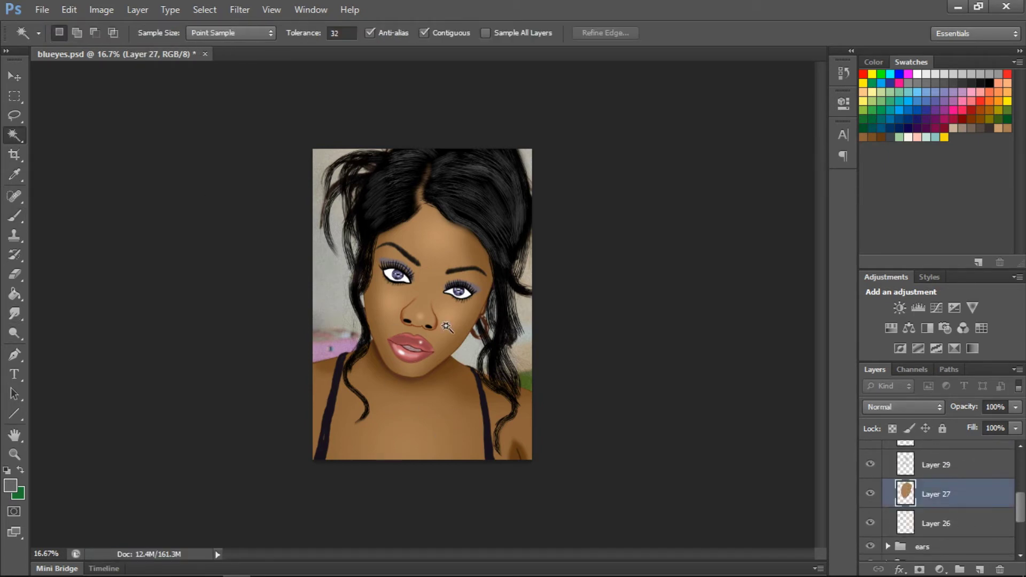
click(980, 571)
key(b)
click(76, 33)
key(Return)
mouse_move(368, 239)
mouse_down()
mouse_move(483, 212)
mouse_move(494, 241)
mouse_up()
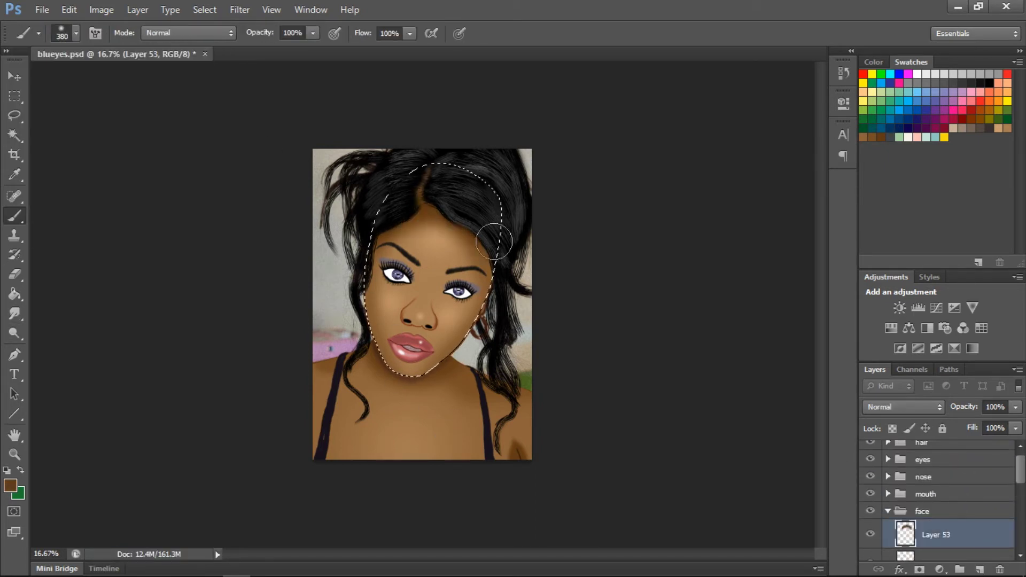
Hide the reddish nose outline on Layer 18 and choose a 27 px soft round brush
click(888, 477)
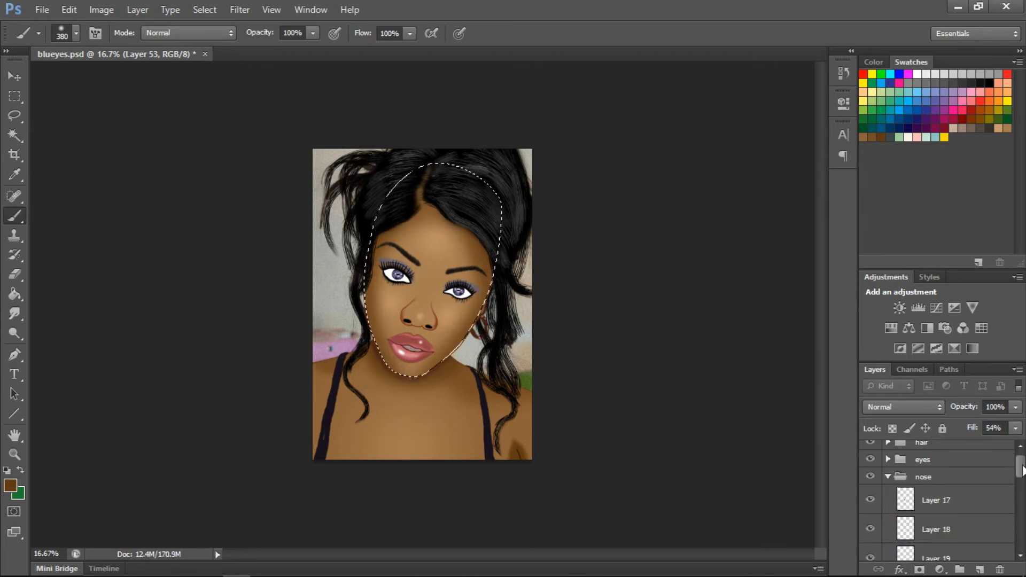
scroll(941, 497, down, 2)
click(871, 468)
click(77, 33)
double_click(103, 151)
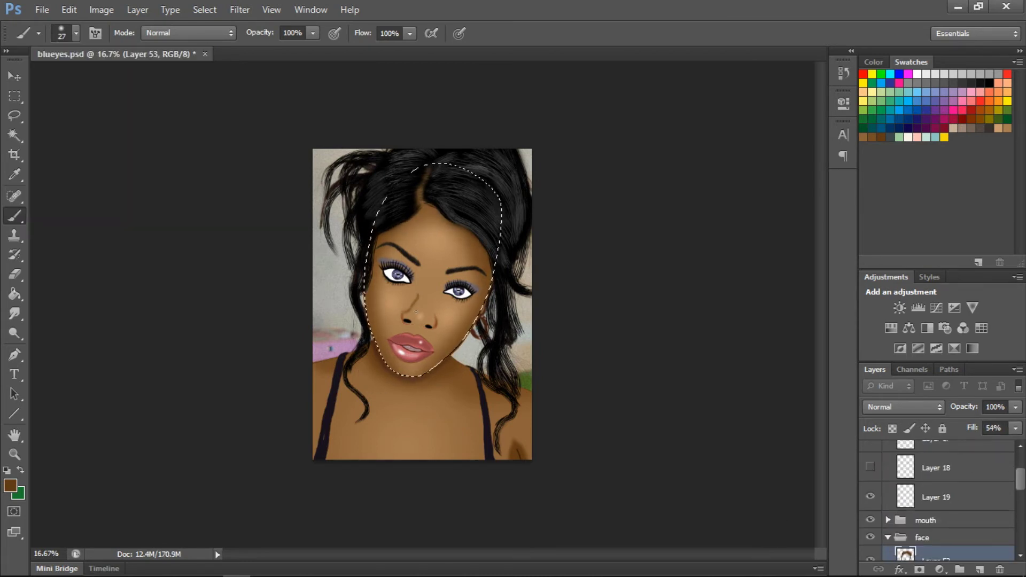
Paint and smudge brown nose contours on a new layer above Layer 17, set to 45% opacity
key(ctrl+shift+alt+n)
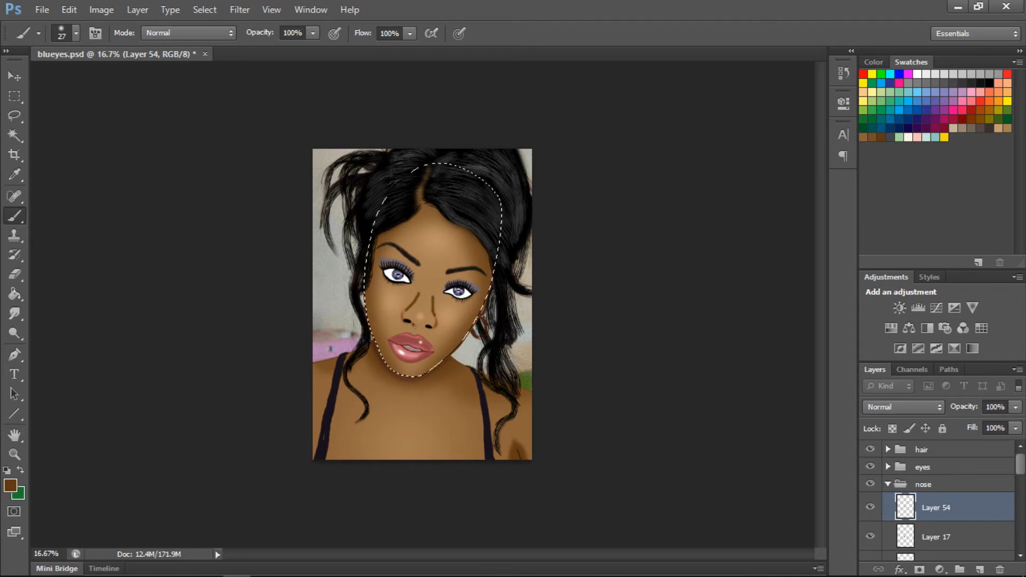
key(r)
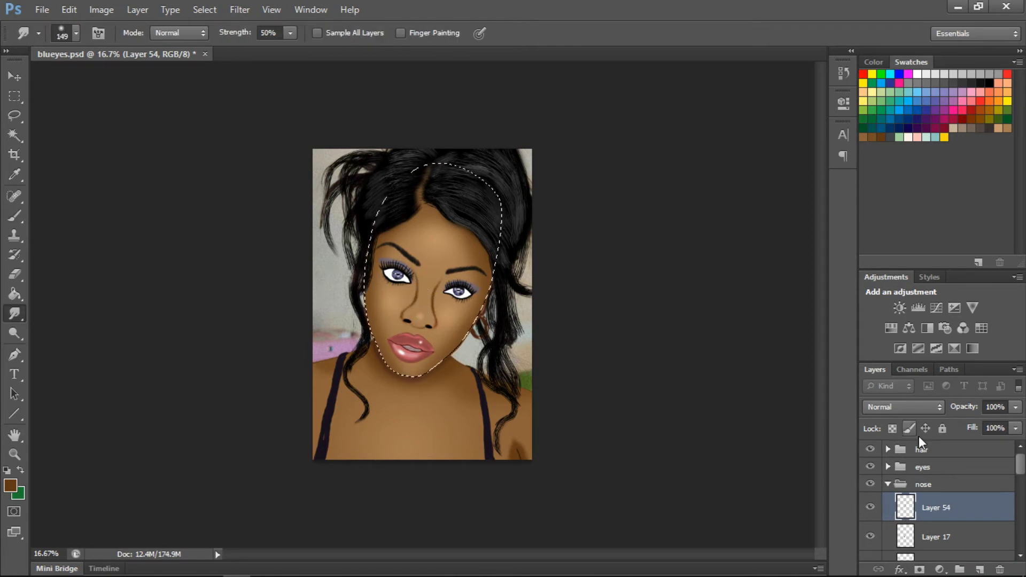
drag(978, 426, 974, 426)
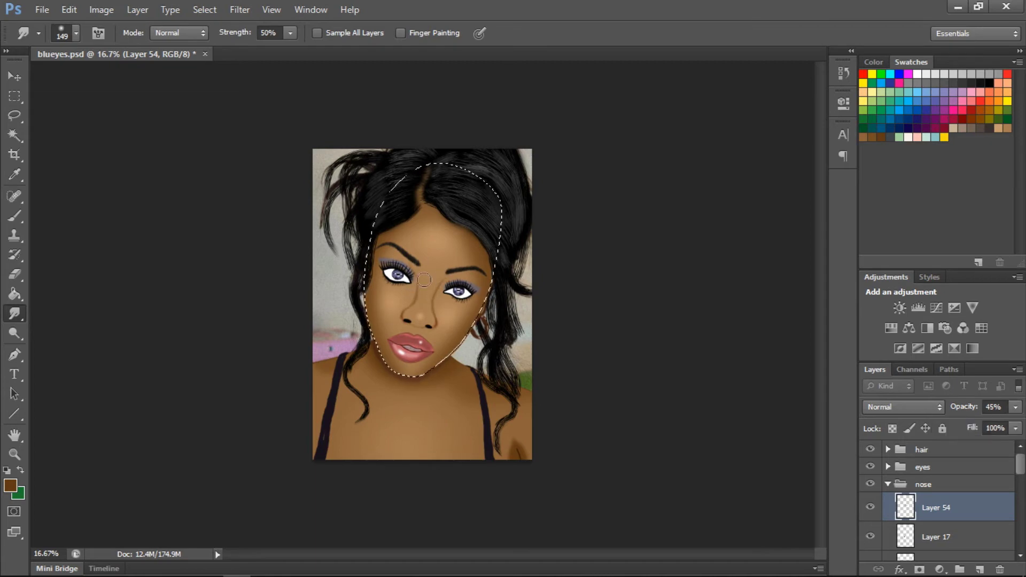
Paint brown shading on the nose on a new layer above Layer 54 with a 68 px soft round brush
click(979, 571)
key(b)
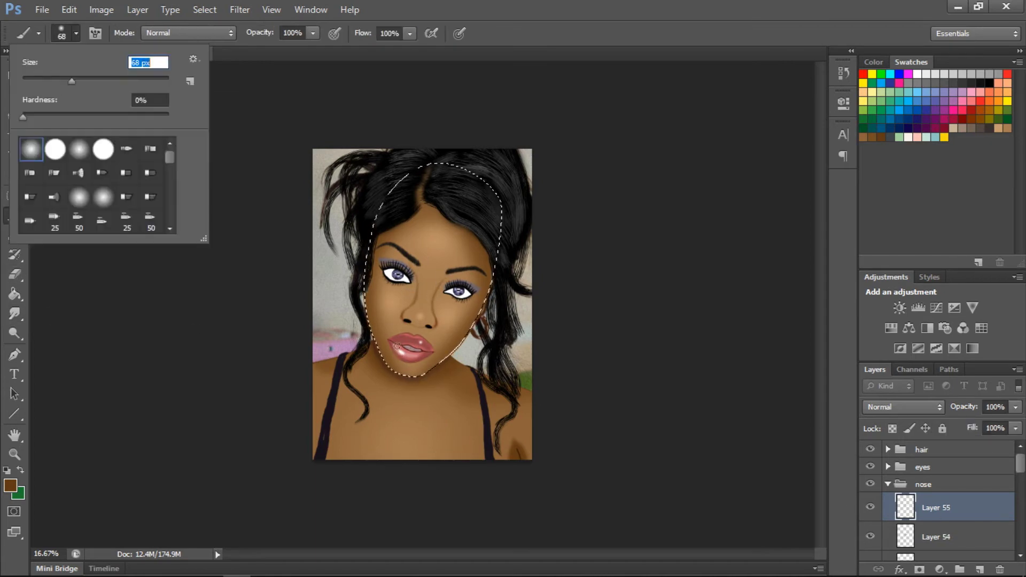
click(887, 487)
Shade around the lips in brown on two new layers below Layer 31, smudging the upper one at 73 px and setting it to 42% opacity
click(979, 571)
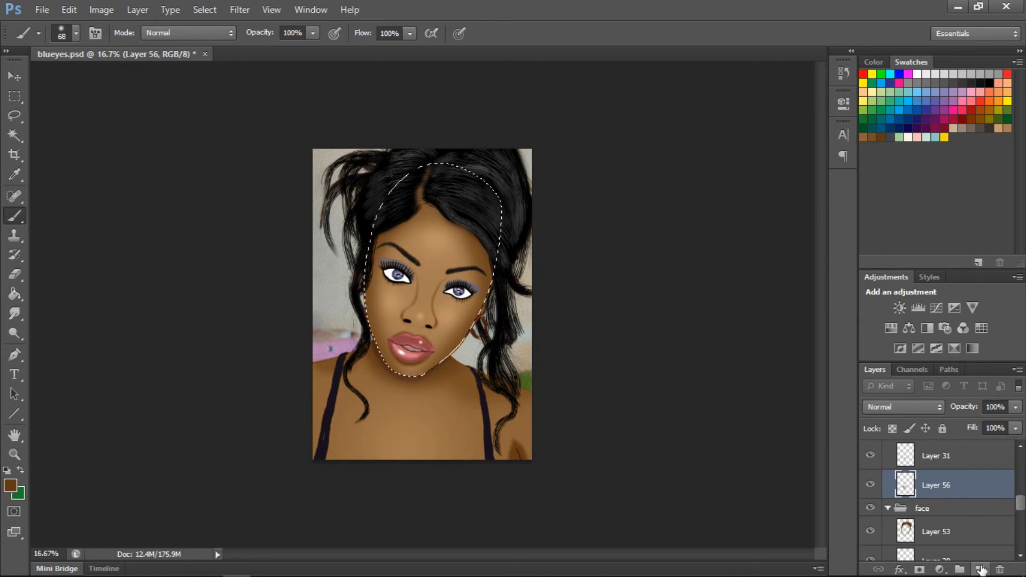
click(982, 570)
key(r)
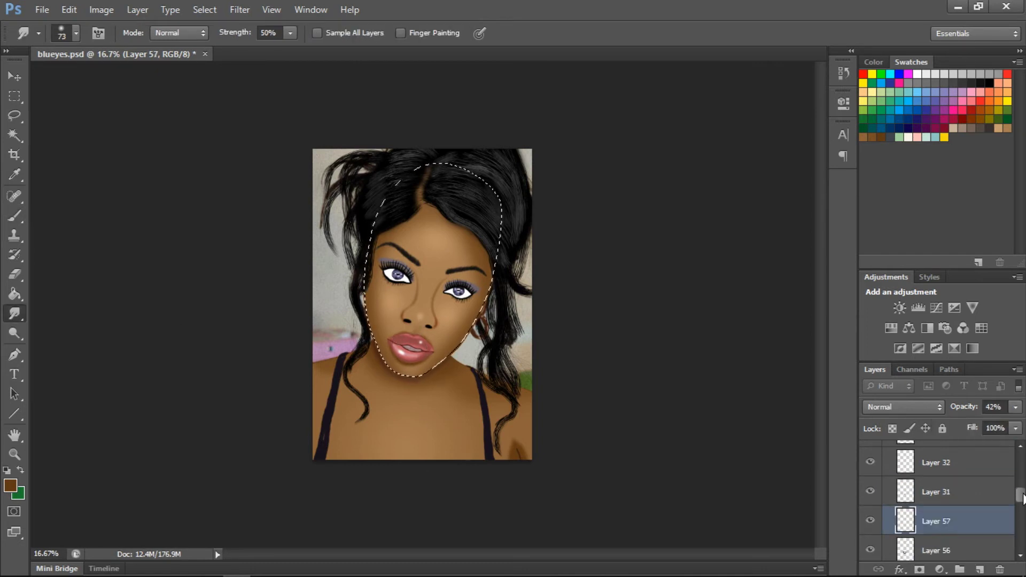
Paint a white highlight on the nose tip on a new layer above Layer 55 with a 93 px soft round brush at 45% layer opacity
click(937, 522)
click(979, 571)
click(76, 33)
click(76, 33)
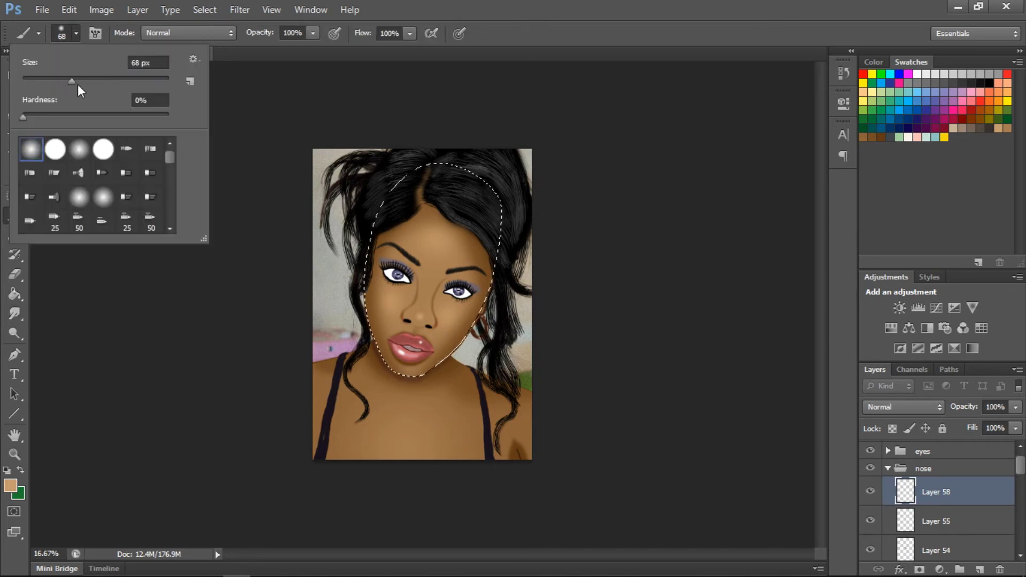
key(b)
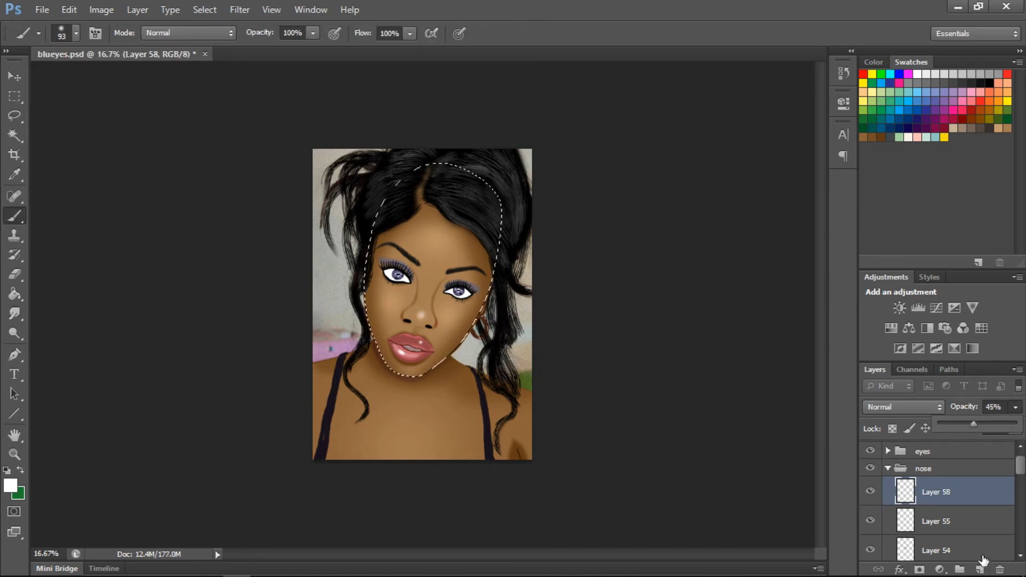
Add tan highlights with the 93 px soft round brush on new layers in the eyes, face and mouth groups
click(982, 569)
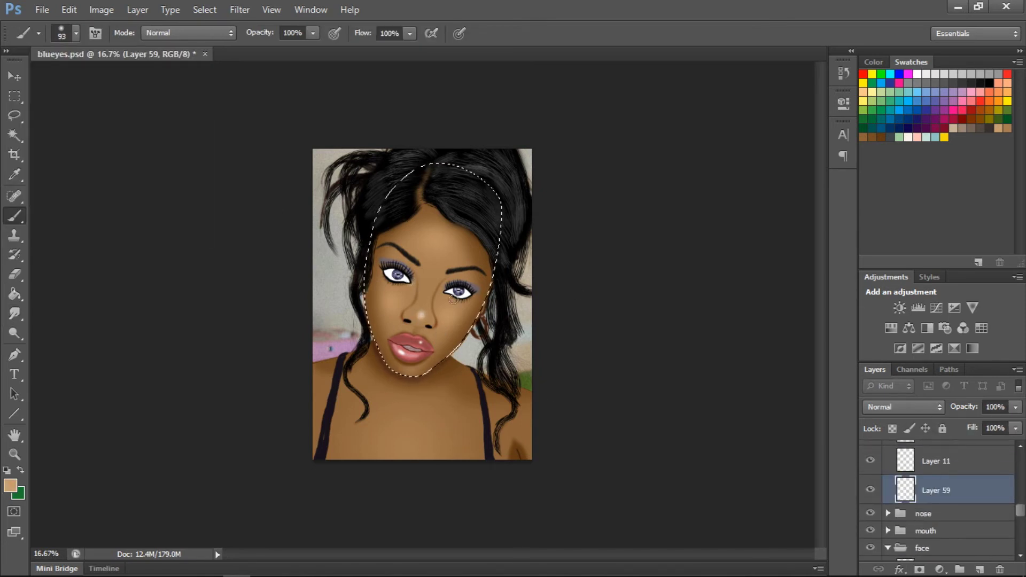
key(ctrl+z)
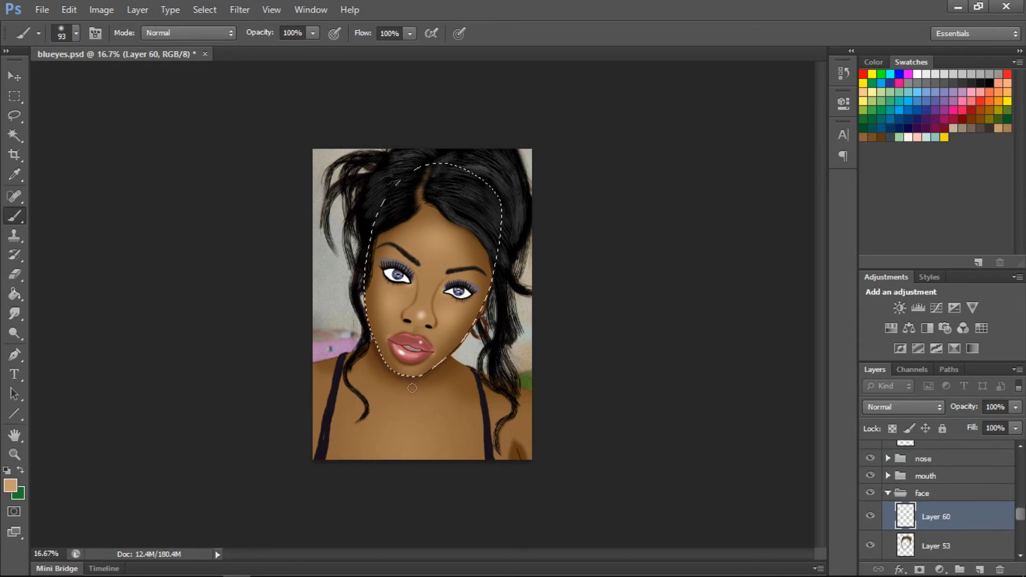
key(ctrl+shift+alt+n)
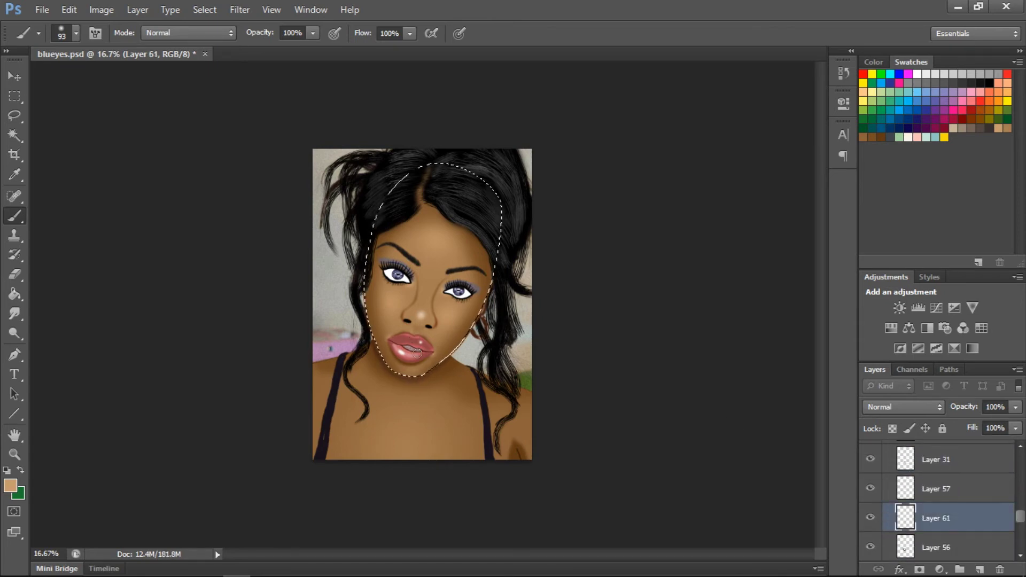
click(205, 10)
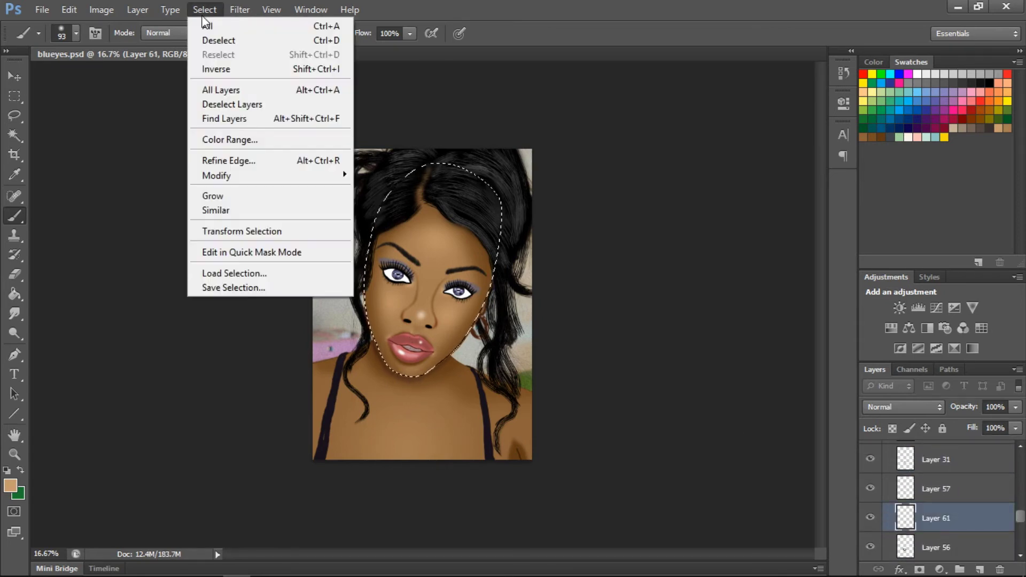
Tint both irises blue on a new layer atop the eyes group with a 43 px soft round brush, Color blend mode and about 62% opacity
scroll(981, 508, up, 5)
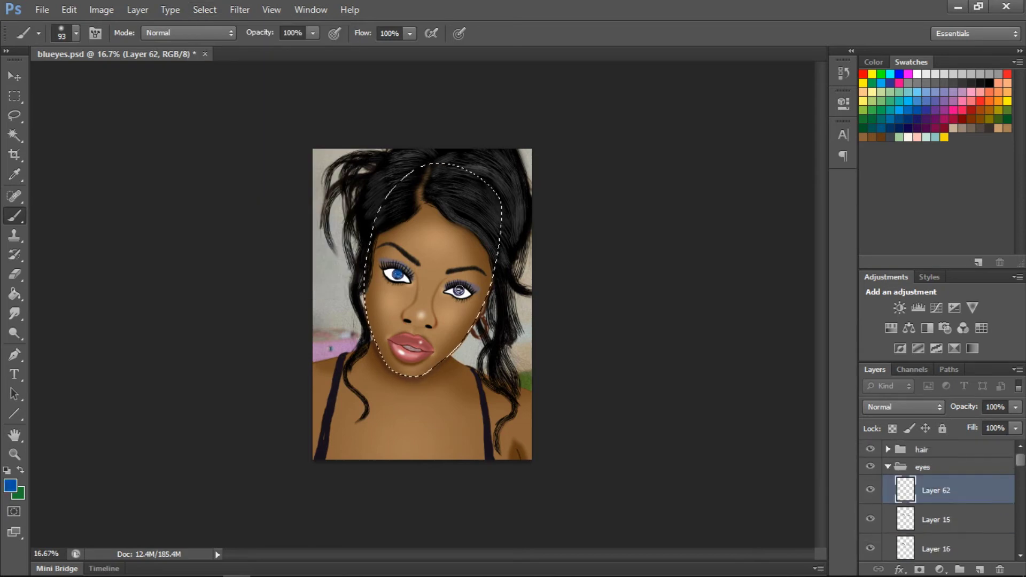
click(76, 33)
click(904, 408)
click(903, 407)
click(903, 402)
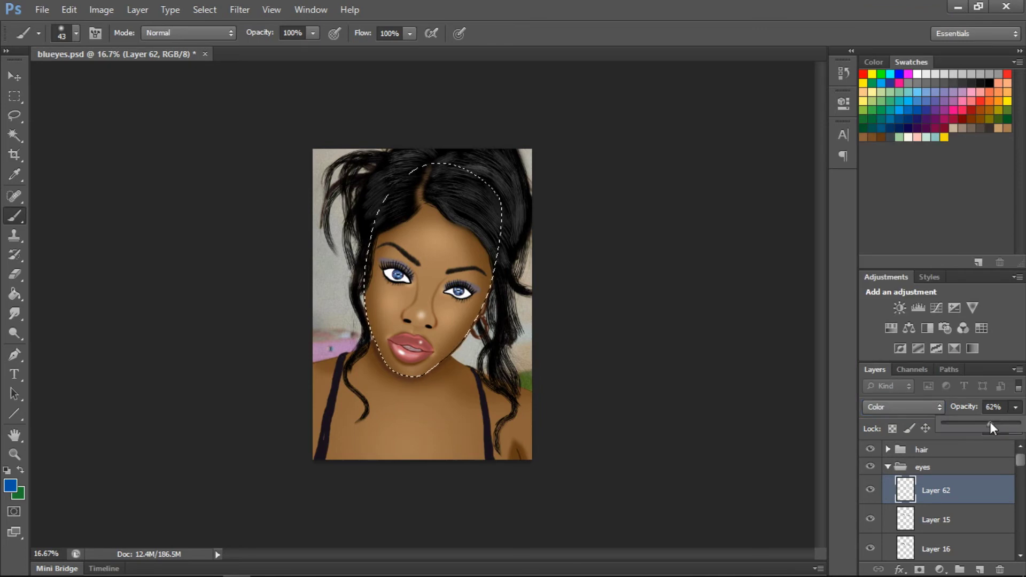
Paint blue eyeshadow on a new layer below Layer 11 with a 108 px soft round brush at 24% layer opacity, and deselect the face
key(ctrl+shift+alt+n)
click(76, 34)
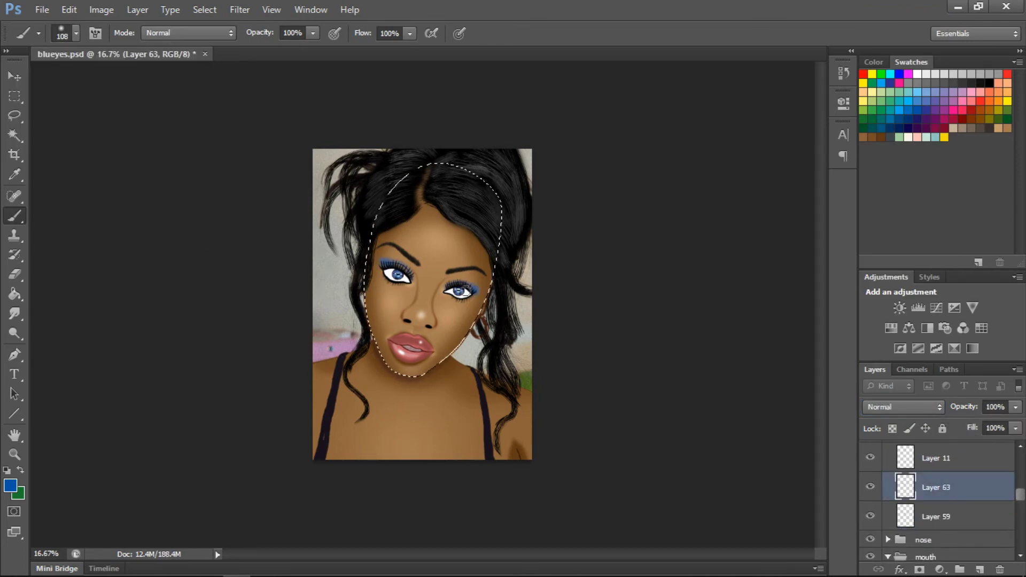
drag(983, 422, 969, 423)
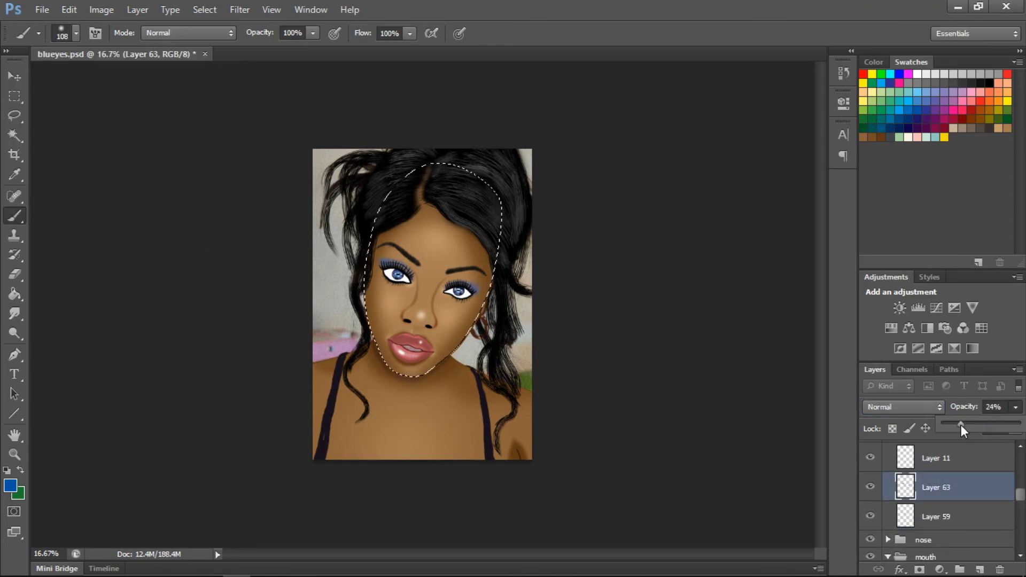
key(ctrl+d)
Touch up the straps on the top layer in their sampled near-black colour with a 39 px soft round brush
key(i)
click(342, 420)
scroll(902, 530, down, 2)
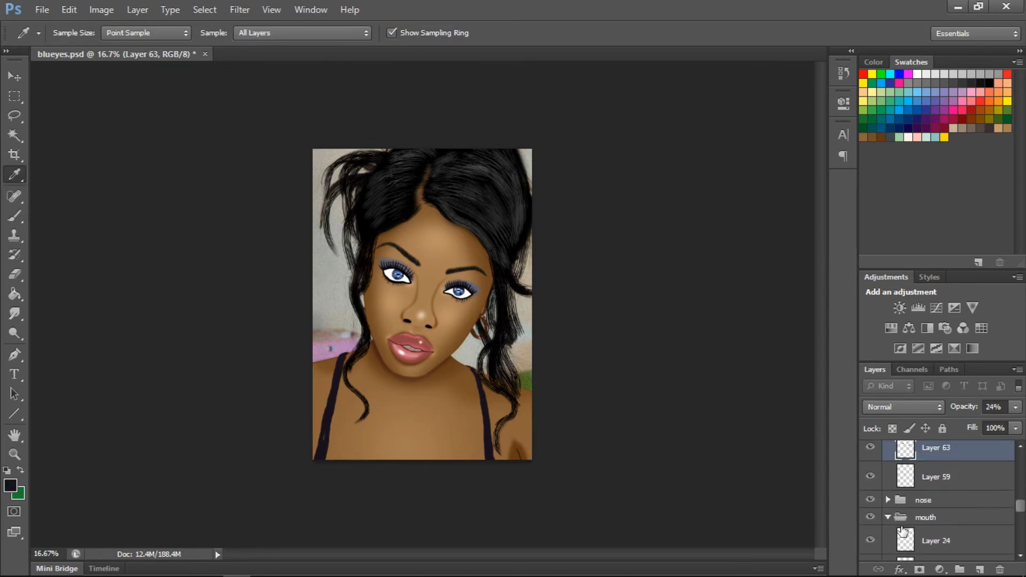
scroll(902, 531, down, 3)
click(927, 520)
key(b)
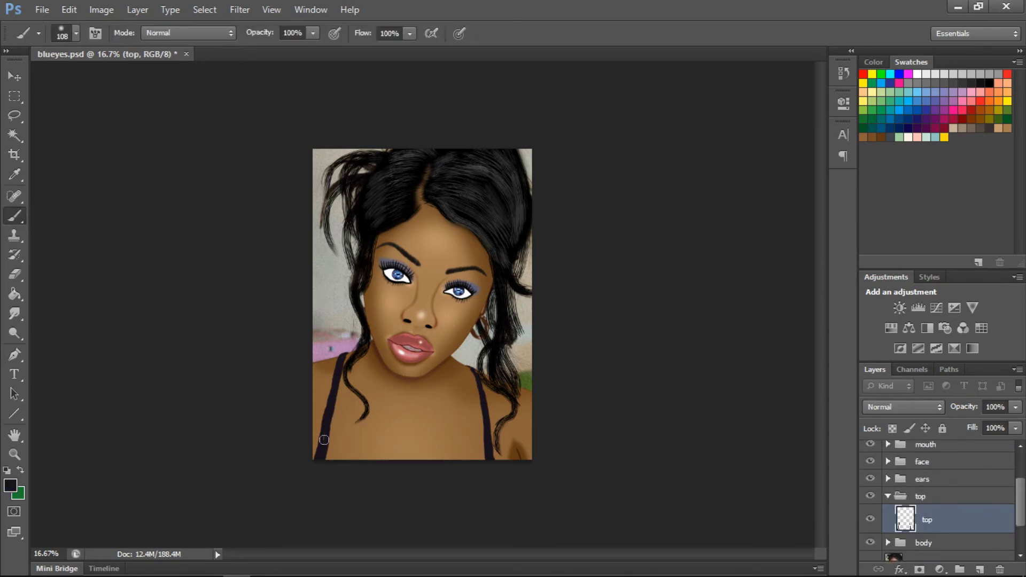
click(77, 33)
text(39)
key(Return)
Add brown skin shading on a new layer above Layer 39 in the body group with the 39 px brush
key(ctrl+shift+alt+n)
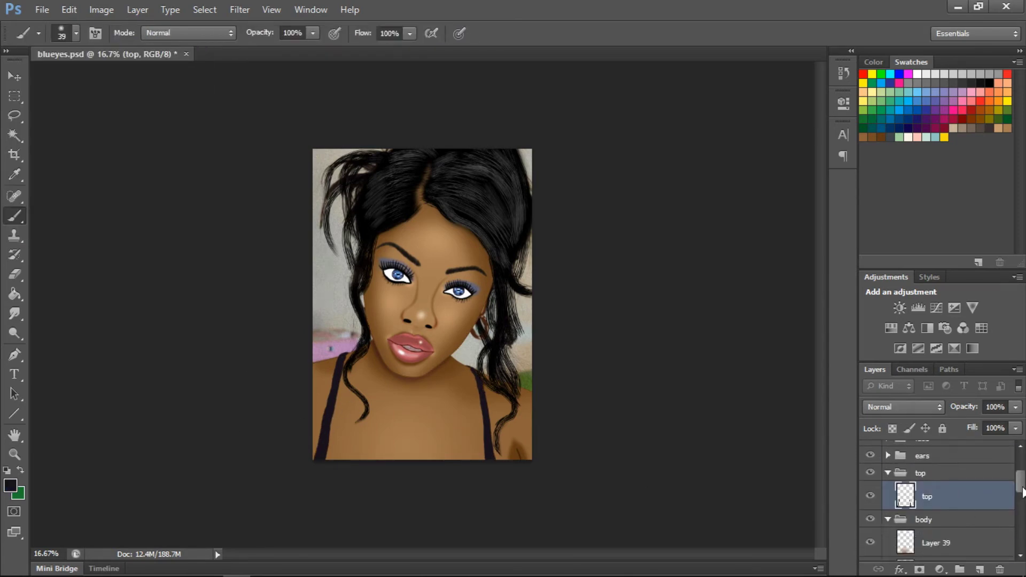
click(1015, 407)
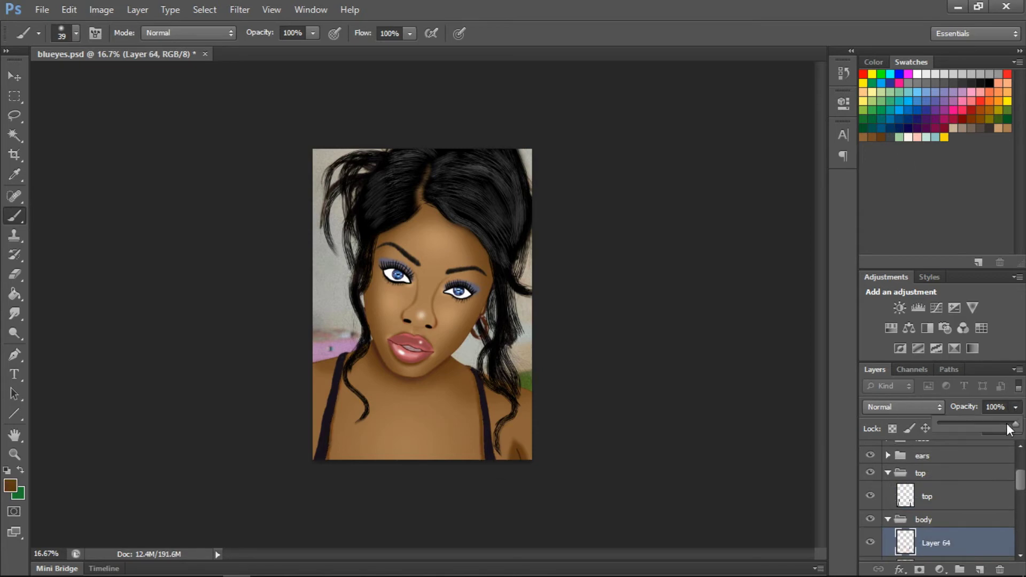
Add brown shading to the nose on a new layer above Layer 58, smudged with a 94 px brush and set to about 75% opacity
ctrl+click(413, 323)
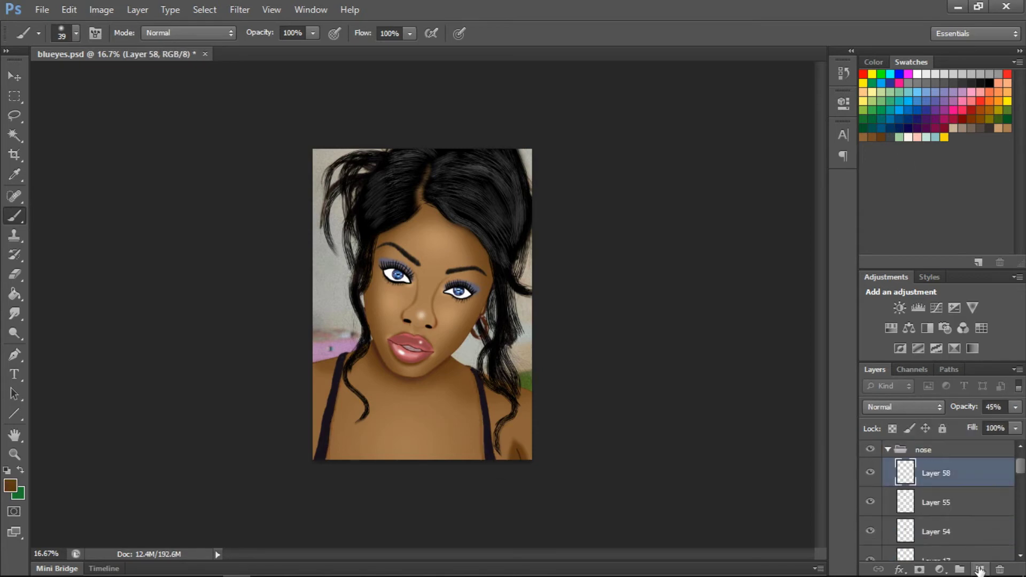
click(14, 314)
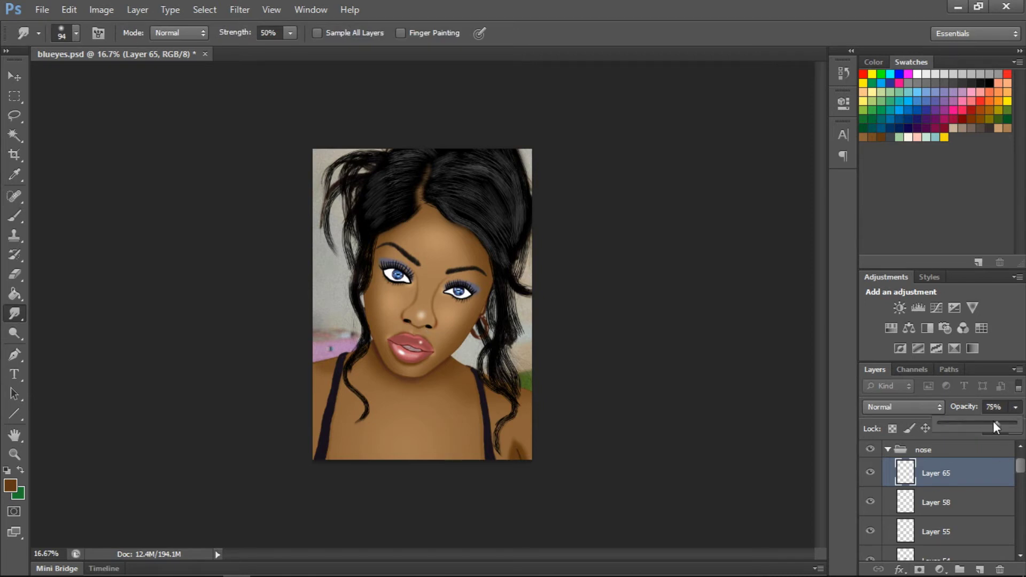
Collapse the nose group and hide the WhatsApp Image reference photo layer
click(15, 76)
click(888, 450)
scroll(936, 503, down, 5)
click(877, 525)
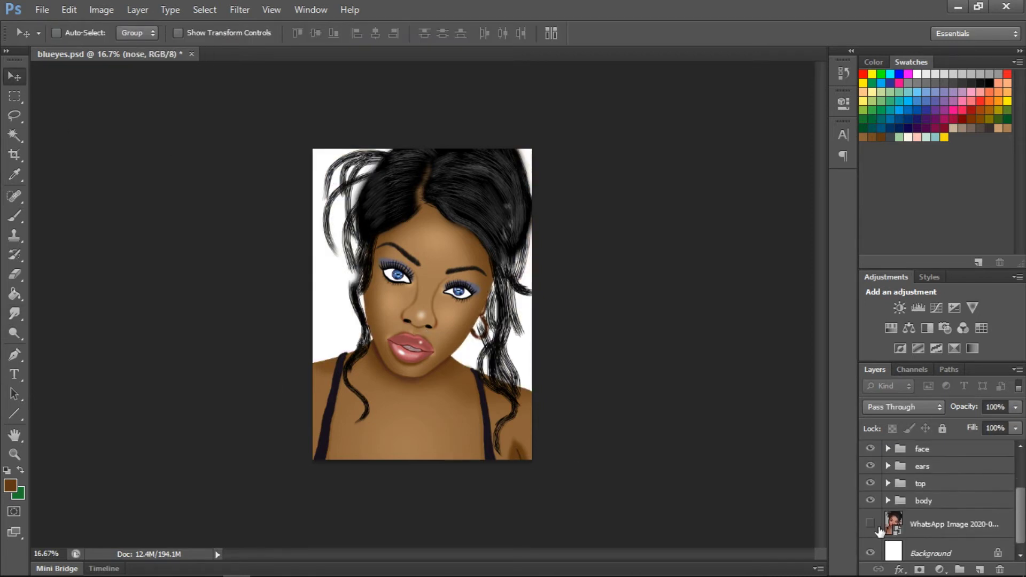
Paint black hair strands behind the figure on a new layer below the body group with a 68 px bristle brush
click(939, 501)
ctrl+click(980, 570)
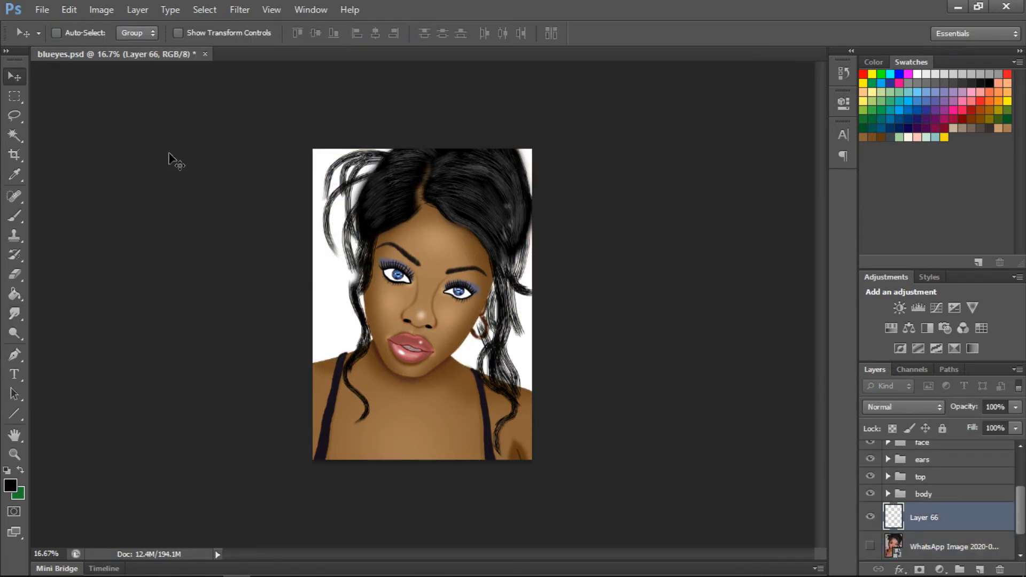
key(b)
key(bracketright)
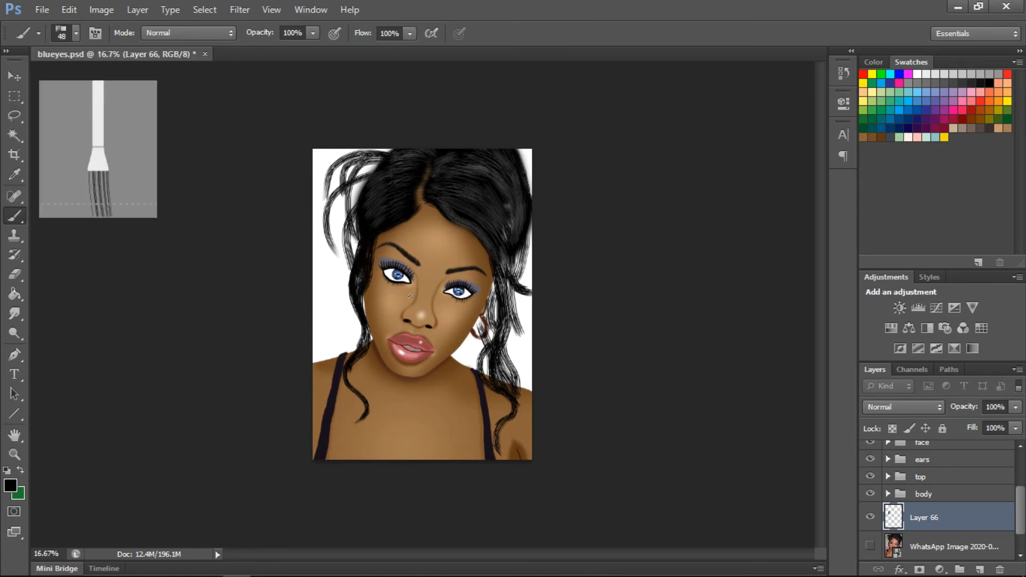
click(76, 32)
key(Return)
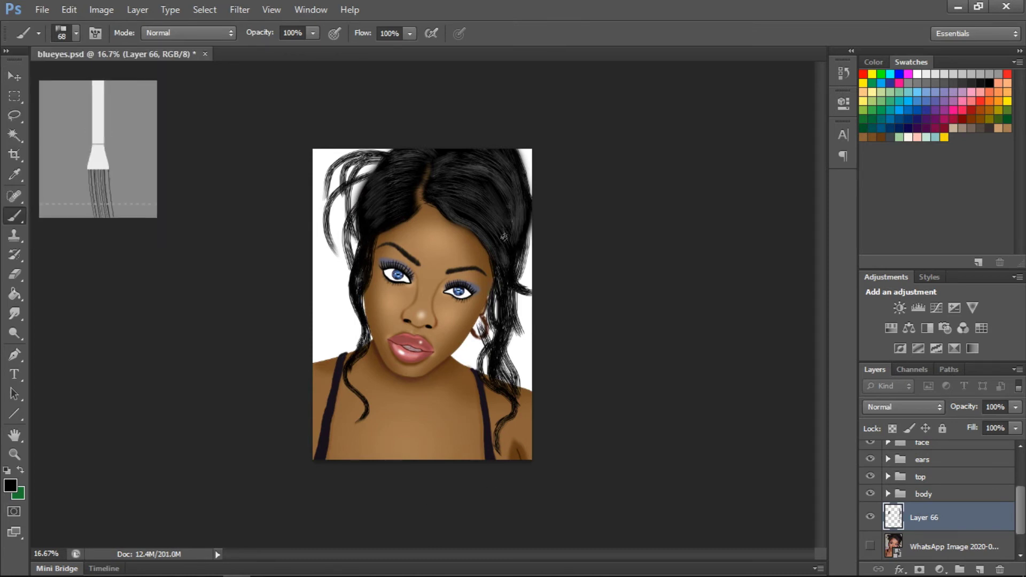
mouse_move(381, 164)
mouse_down()
mouse_move(353, 262)
mouse_move(359, 356)
mouse_up()
drag(515, 155, 524, 197)
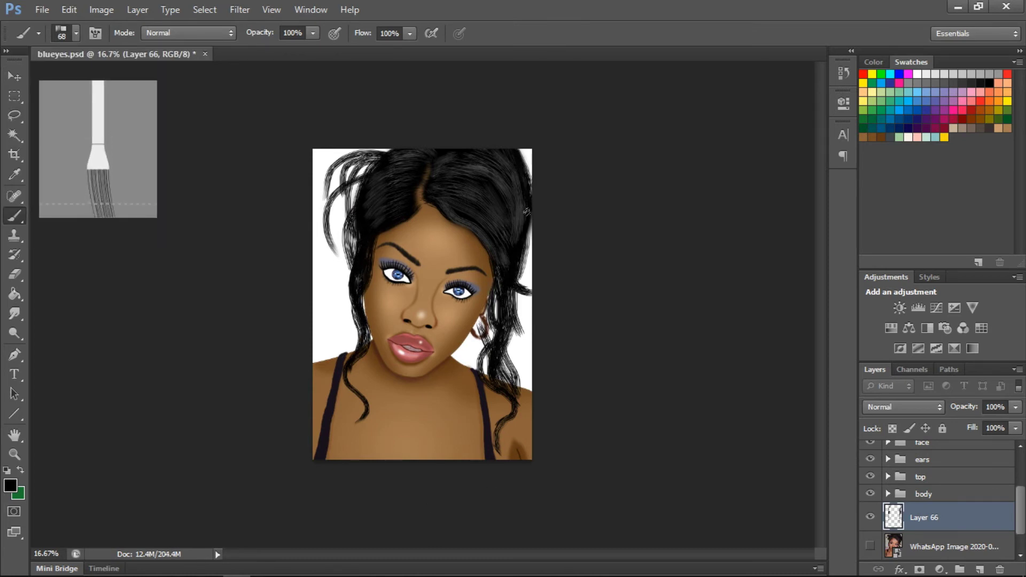
Paint black strokes over the hair on a new layer above Layer 41 with a 91 px flat bristle brush, and set it to 75% opacity
scroll(963, 471, up, 5)
click(980, 569)
click(76, 32)
drag(55, 80, 66, 80)
key(Return)
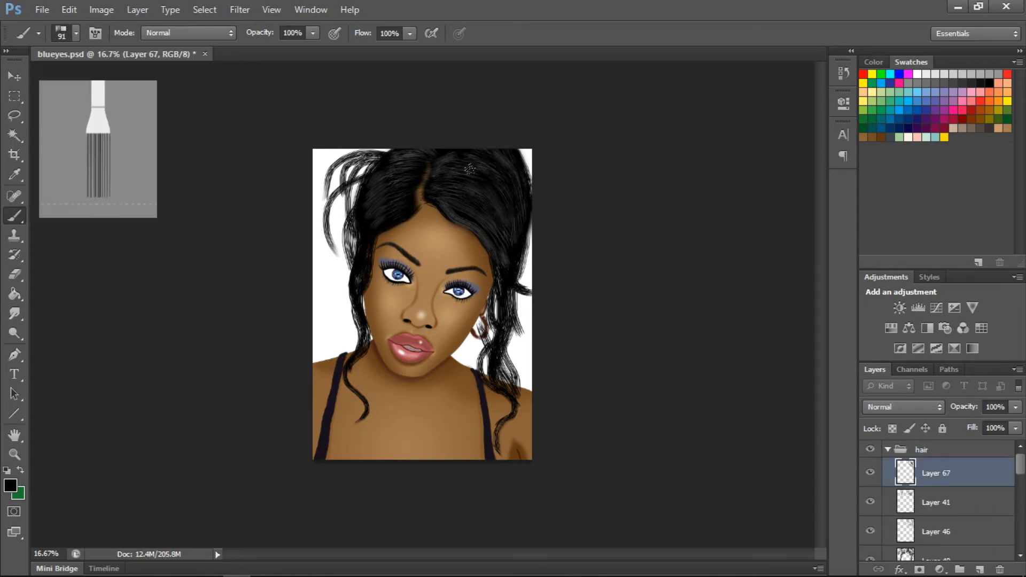
drag(497, 246, 521, 203)
drag(1015, 407, 989, 425)
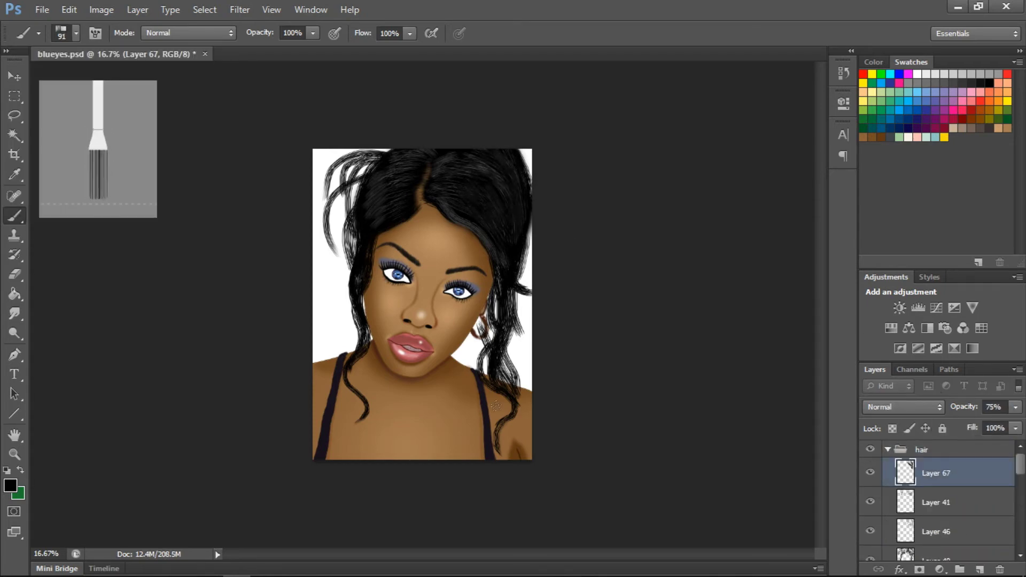
Fill a new layer between Layer 66 and the WhatsApp Image layer with dark blue as the background
key(ctrl+shift+alt+n)
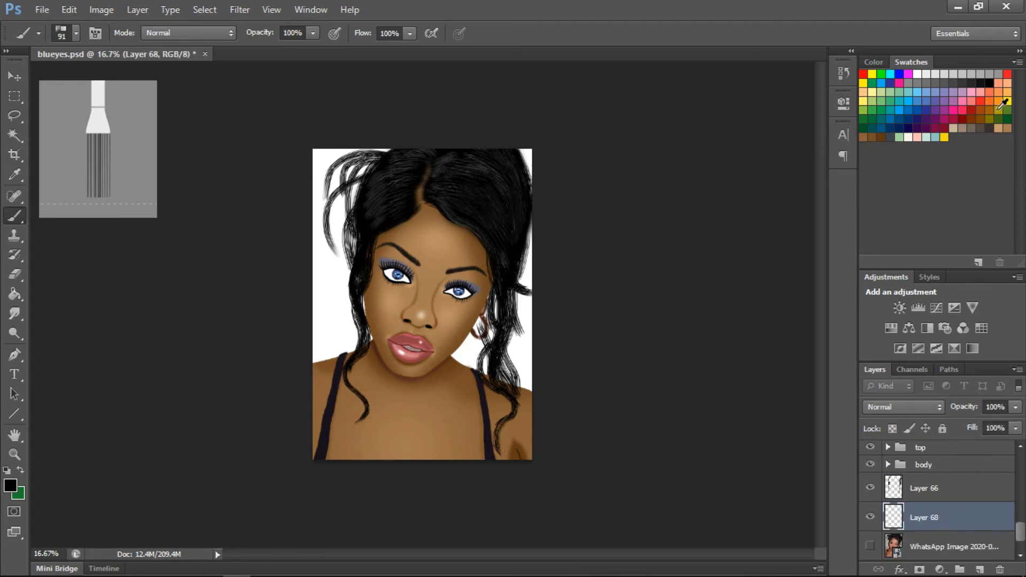
click(14, 299)
click(316, 384)
Add a light blue glow to the background on a new layer above Layer 68 with a 2448 px soft round brush
click(898, 110)
key(ctrl+shift+alt+n)
key(b)
click(76, 33)
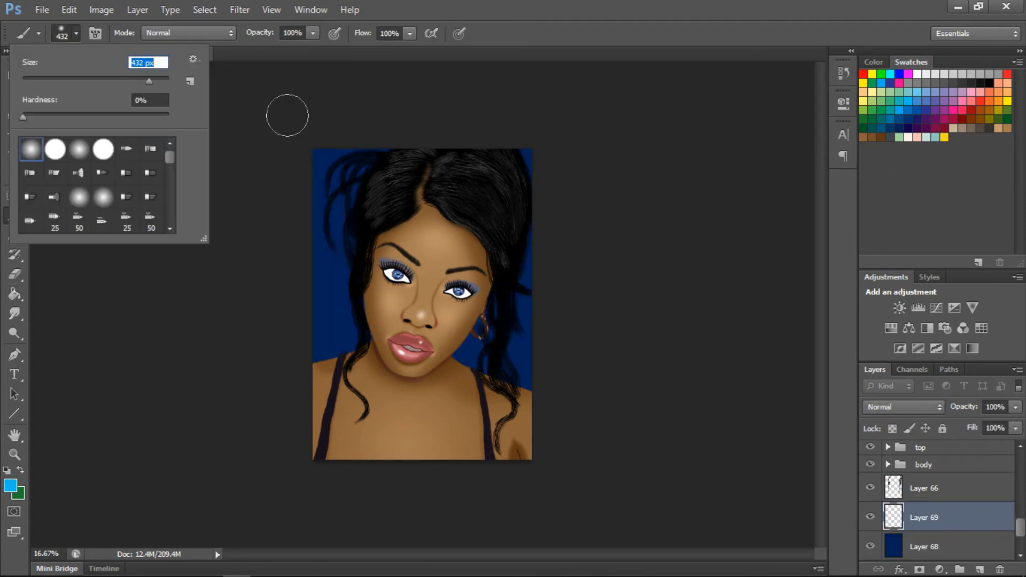
text(2448)
key(Return)
Group Layer 66 as hairback and the background layers as bg, both below the body group
click(960, 570)
double_click(938, 481)
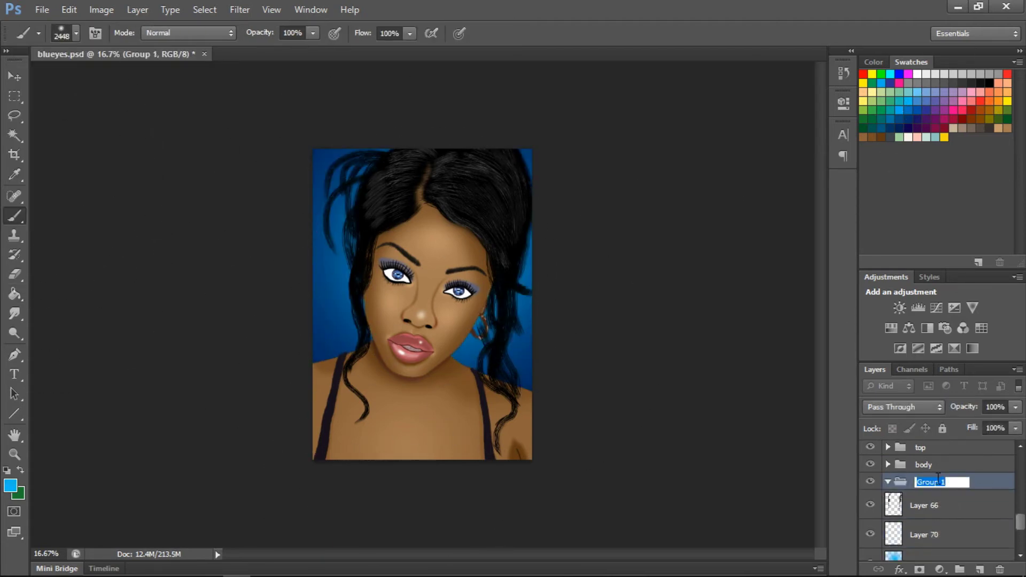
text(hairback)
key(Return)
key(ctrl+g)
key(Return)
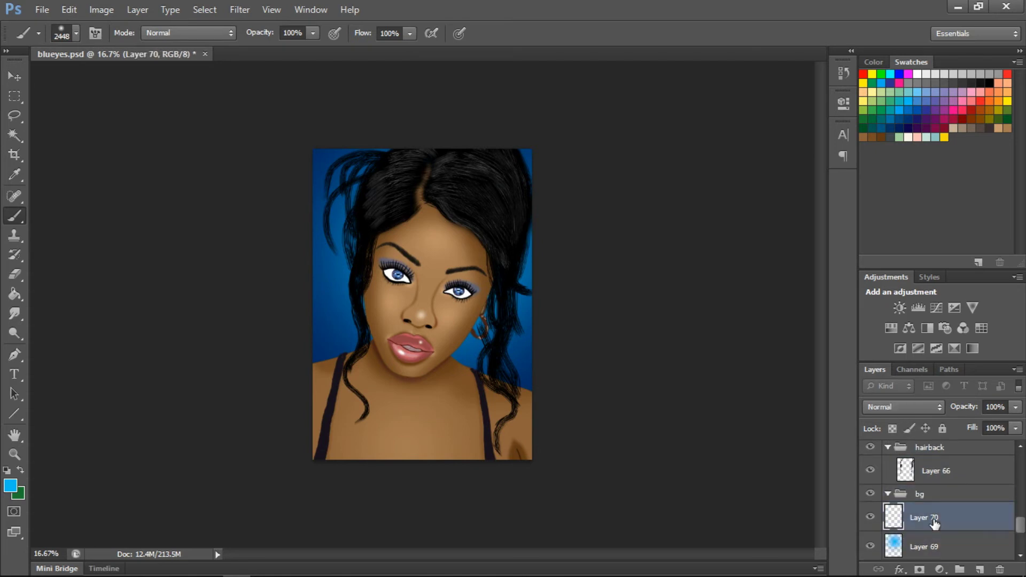
Paint a pale yellow glow around the figure on Layer 70 with a 401 px soft brush and set the layer to 43% opacity
scroll(935, 502, down, 1)
click(935, 464)
click(77, 33)
click(885, 95)
text(401)
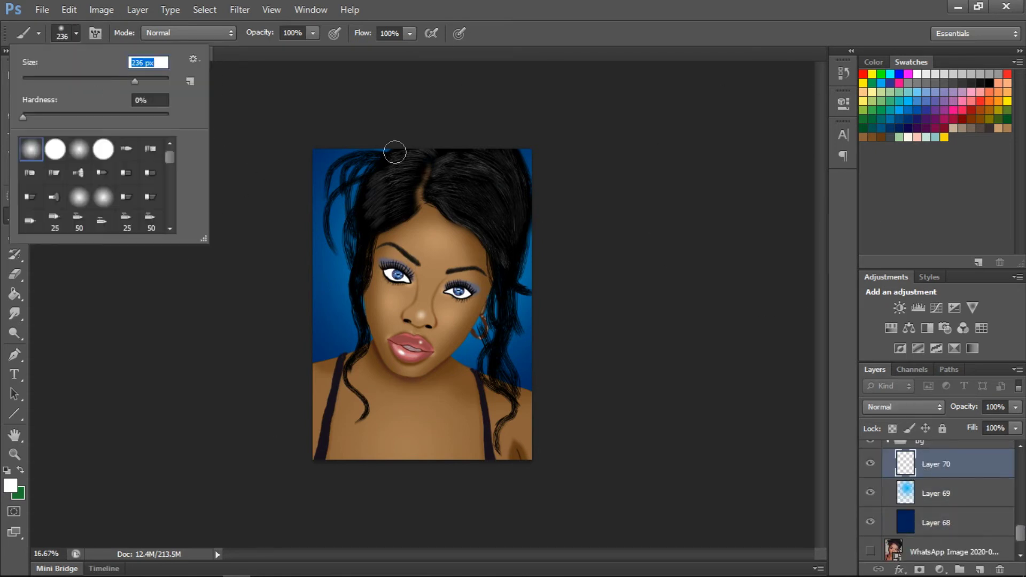
key(Return)
drag(404, 154, 342, 385)
mouse_move(509, 165)
mouse_down()
mouse_move(492, 298)
mouse_move(429, 356)
mouse_move(492, 404)
mouse_up()
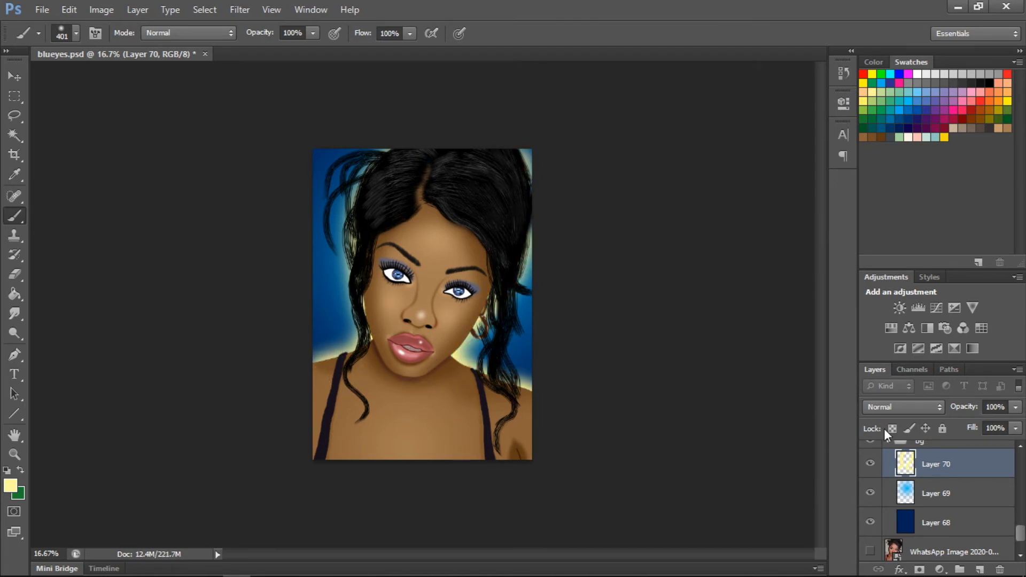
drag(1016, 407, 967, 433)
scroll(941, 497, up, 15)
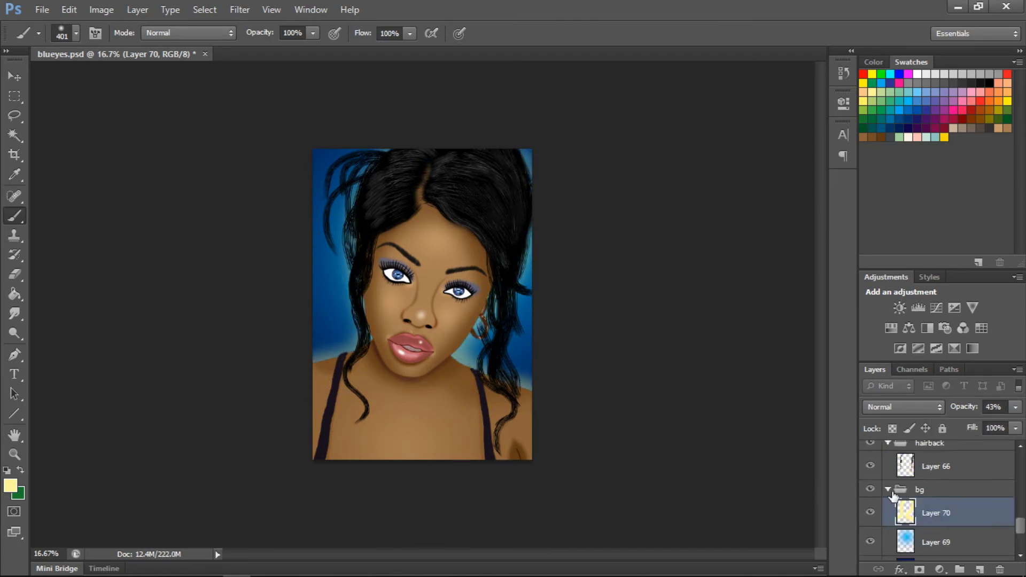
Load the body shape as a selection and shade the chest and shoulders brown on a new top layer of the body group with a 401 px brush
click(941, 512)
key(w)
ctrl+click(905, 512)
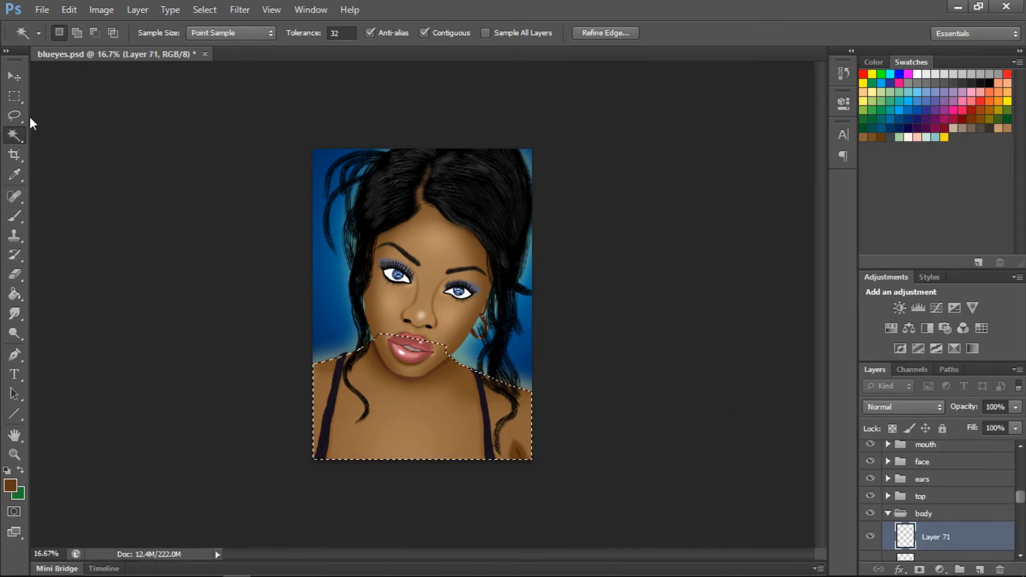
key(b)
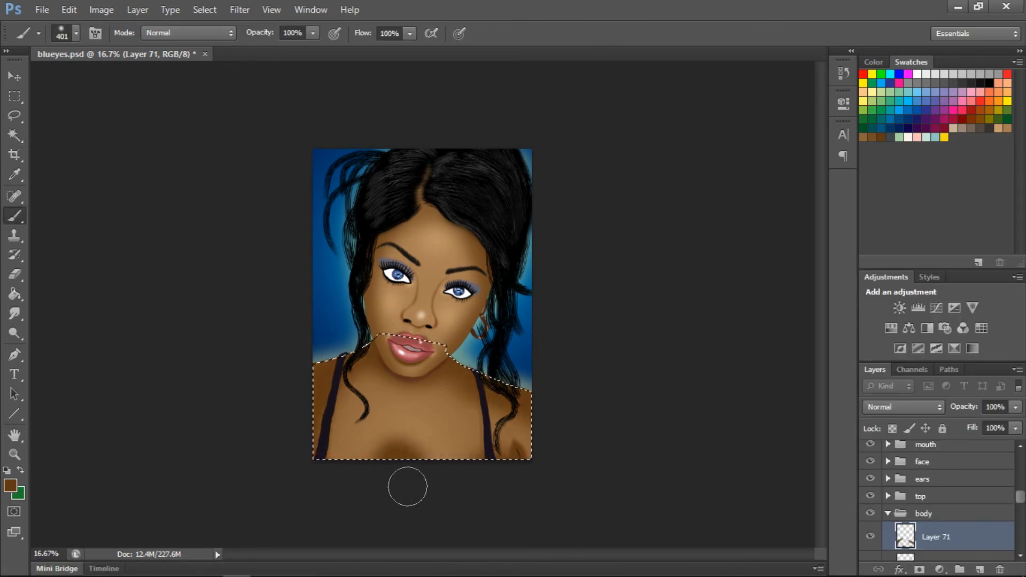
Paint brown collarbone lines on a new layer above Layer 71, smudge them at 94 px, set about 38% opacity, deselect and collapse the body group
click(980, 569)
click(77, 34)
mouse_move(392, 397)
mouse_down()
mouse_move(361, 395)
mouse_move(459, 402)
mouse_up()
key(r)
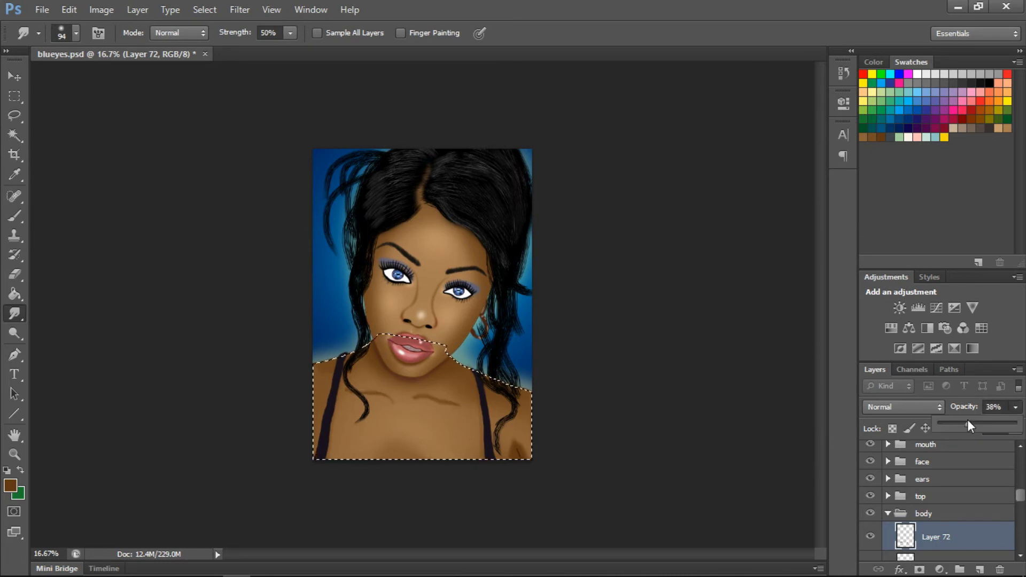
click(205, 10)
click(214, 35)
click(888, 513)
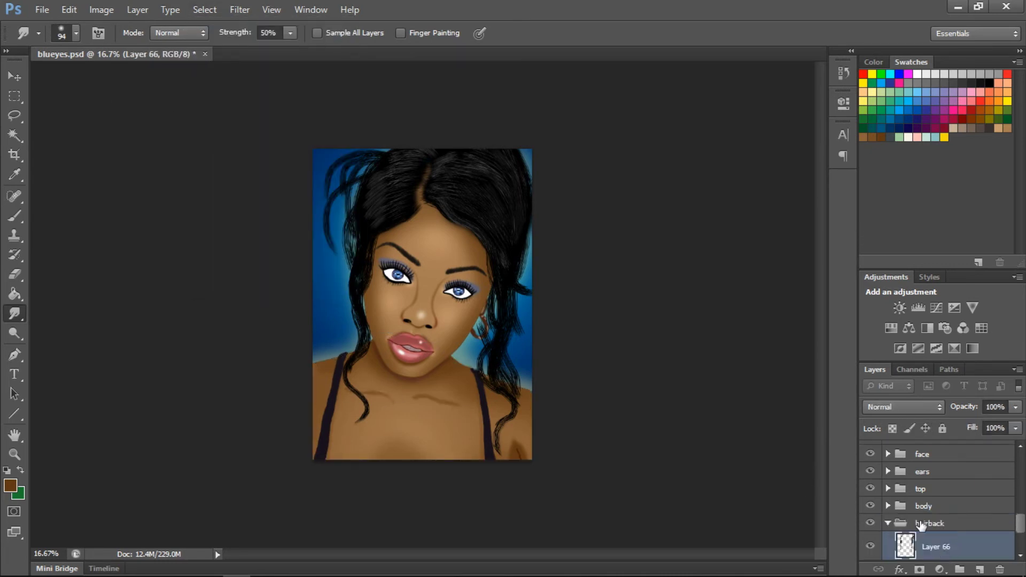
Brighten the chest within the body selection in light tan on a new layer below Layer 34 with a 1057 px soft brush, and deselect
drag(1020, 521, 1020, 541)
scroll(936, 508, up, 5)
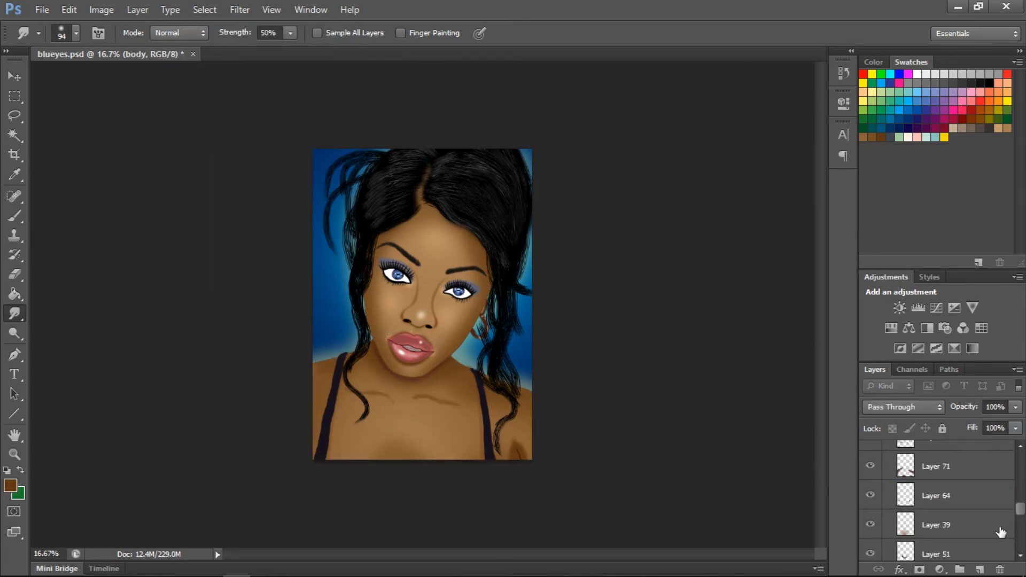
click(936, 539)
key(w)
key(ctrl+shift+d)
click(15, 216)
right_click(131, 78)
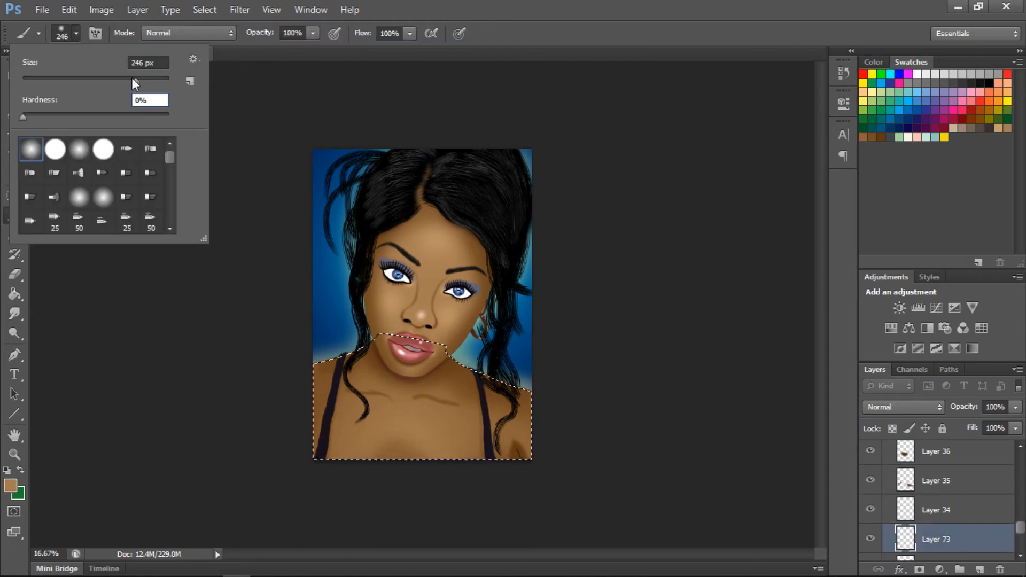
mouse_move(442, 486)
mouse_down()
mouse_move(333, 458)
mouse_move(412, 439)
mouse_move(424, 491)
mouse_up()
key(ctrl+d)
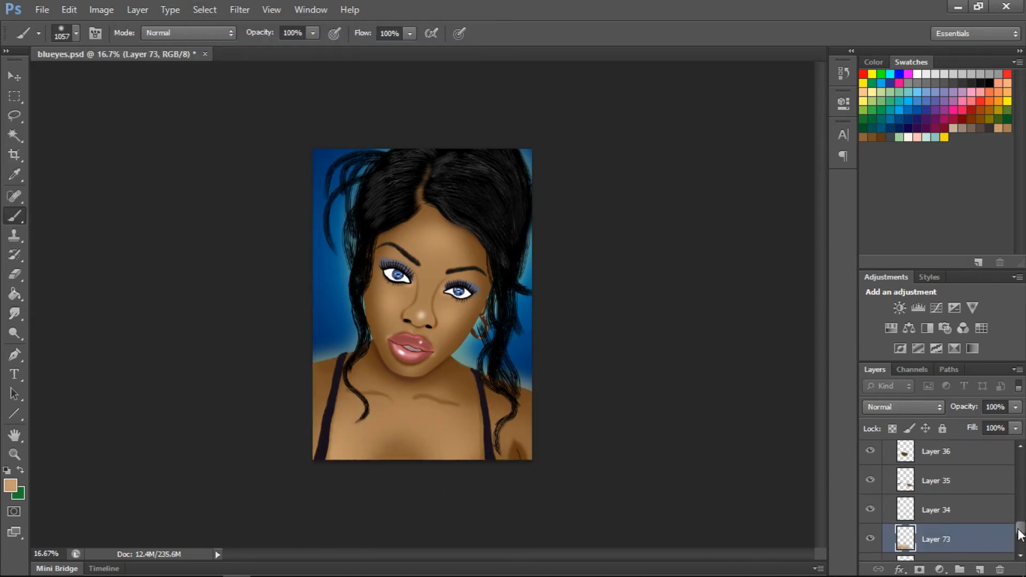
Set Layer 29 in the face group to 100% opacity and erase parts of its highlight with a 257 px soft eraser
scroll(909, 513, up, 5)
click(881, 518)
drag(1016, 407, 962, 436)
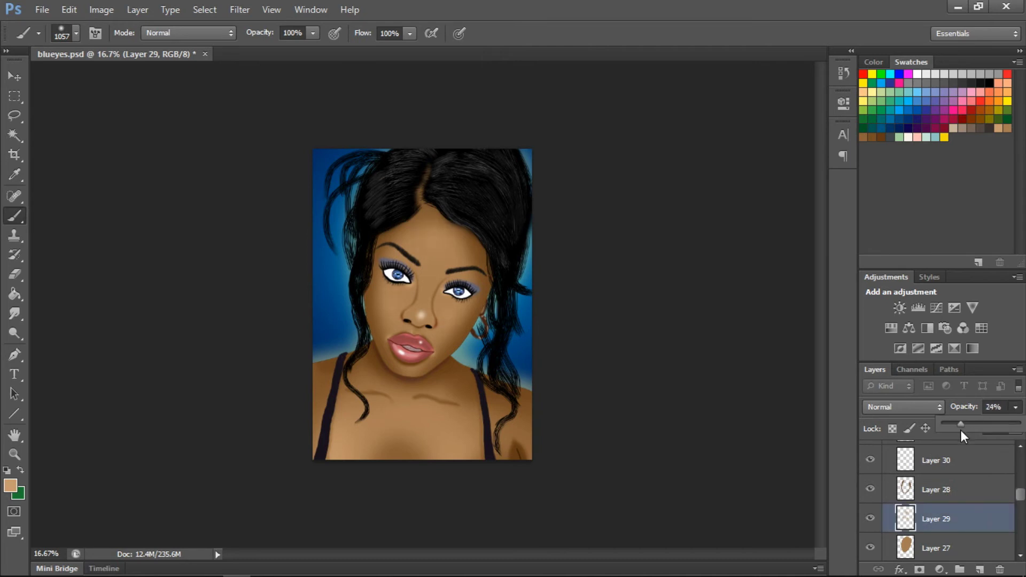
drag(1015, 407, 979, 422)
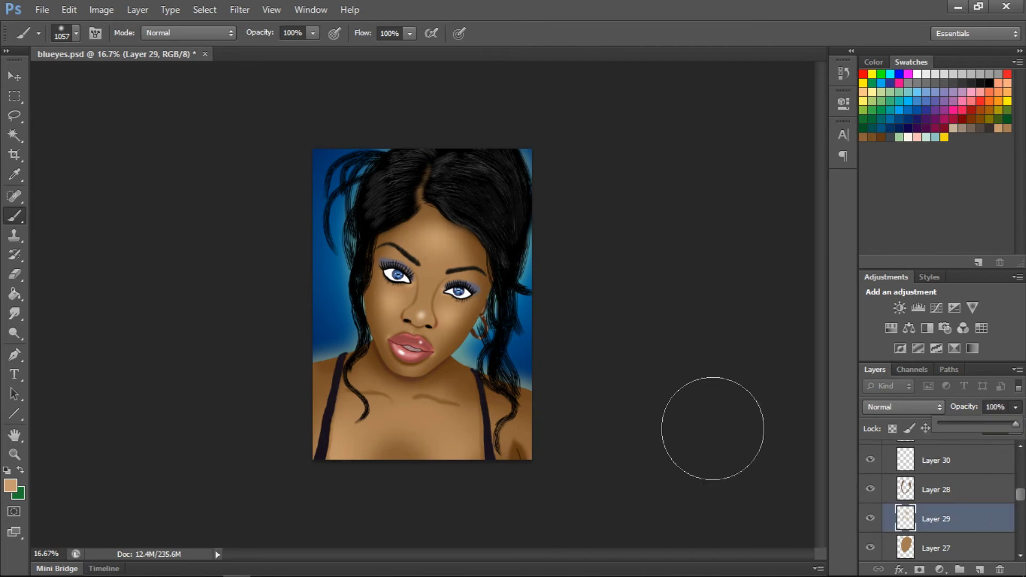
key(e)
right_click(412, 347)
key(Return)
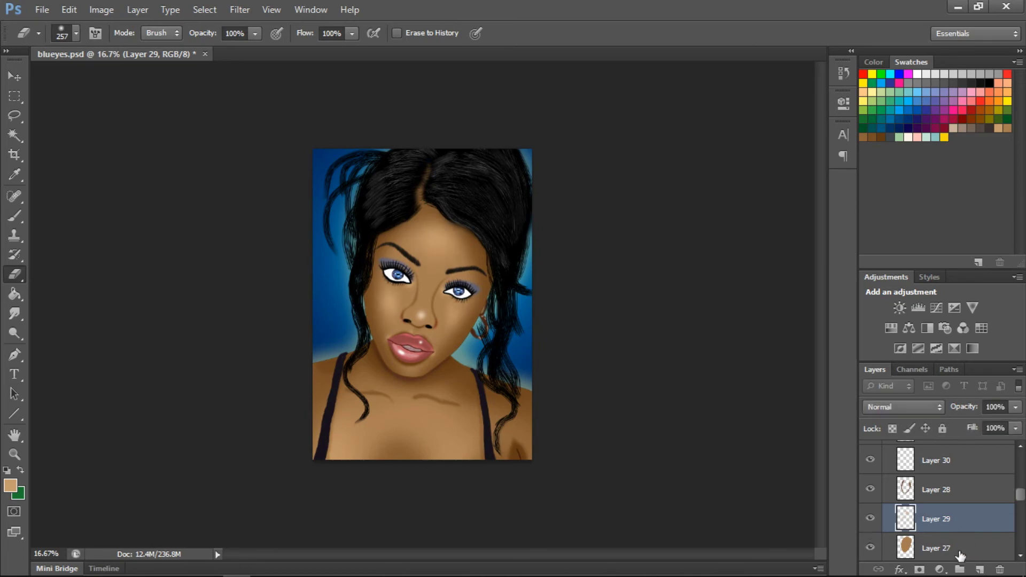
right_click(420, 345)
key(Return)
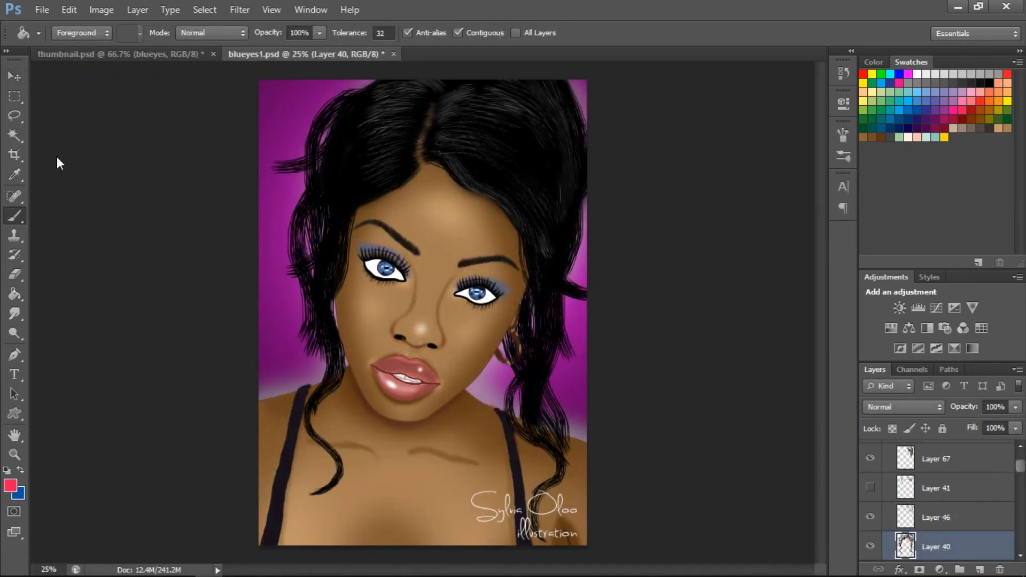
Set up the Brush tool with light grey as the painting colour in blueyes1.psd
key(b)
click(76, 33)
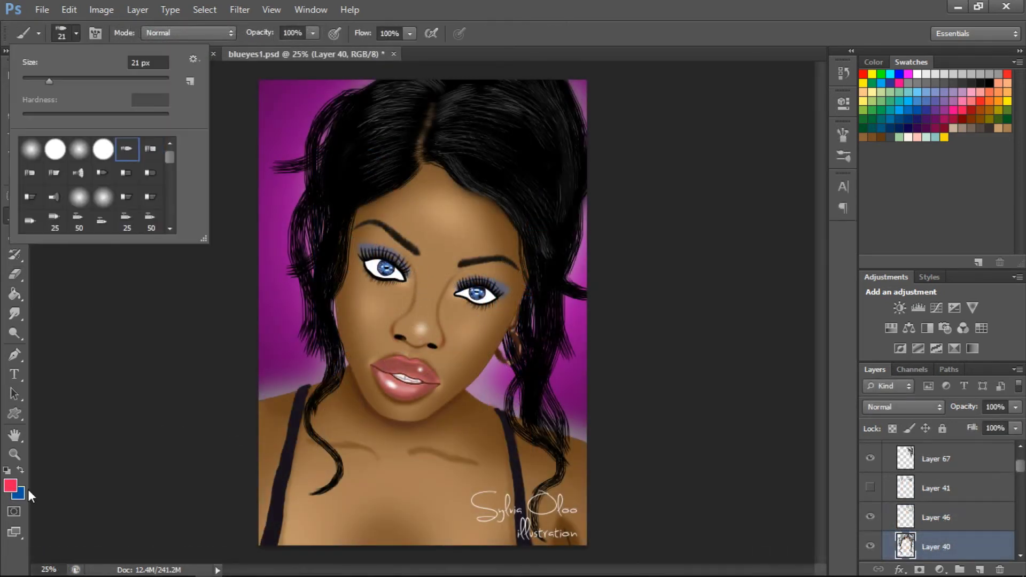
click(934, 71)
Try light grey highlight strands in the hair on Layer 40 with 21 px and 7 px bristle brushes
drag(398, 110, 334, 219)
key(ctrl+z)
click(76, 34)
drag(49, 82, 27, 81)
drag(380, 166, 331, 363)
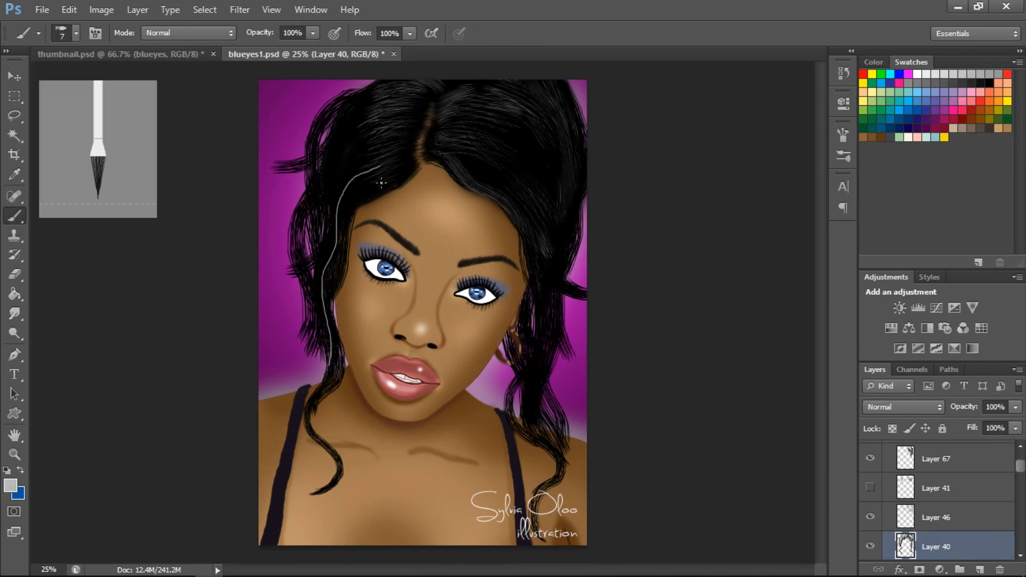
key(ctrl+z)
click(76, 33)
double_click(144, 152)
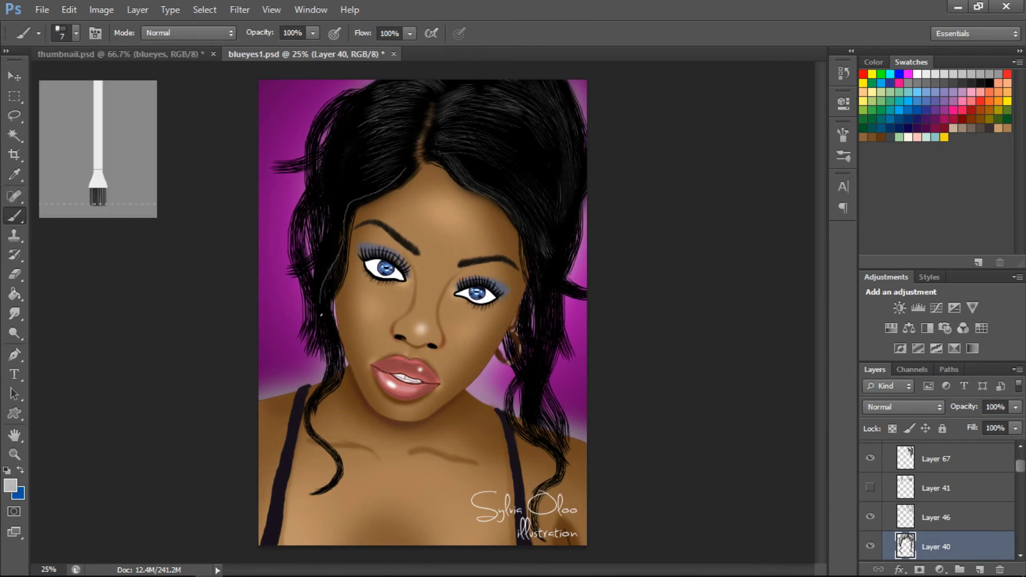
Try light grey highlight strands on both sides of the parting on Layer 78 in the hair group with a 7 px round bristle brush
ctrl+click(412, 162)
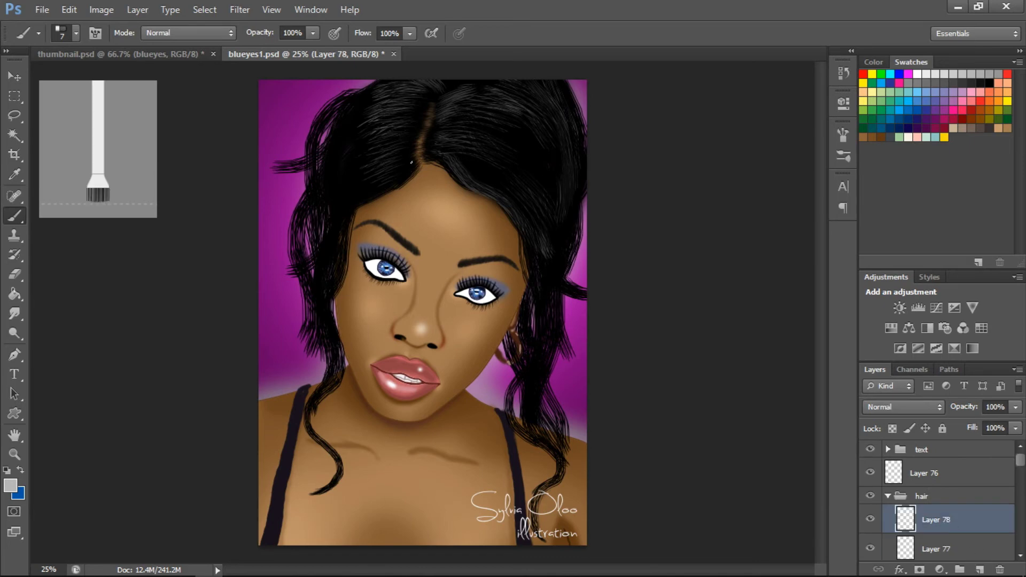
click(76, 33)
click(80, 167)
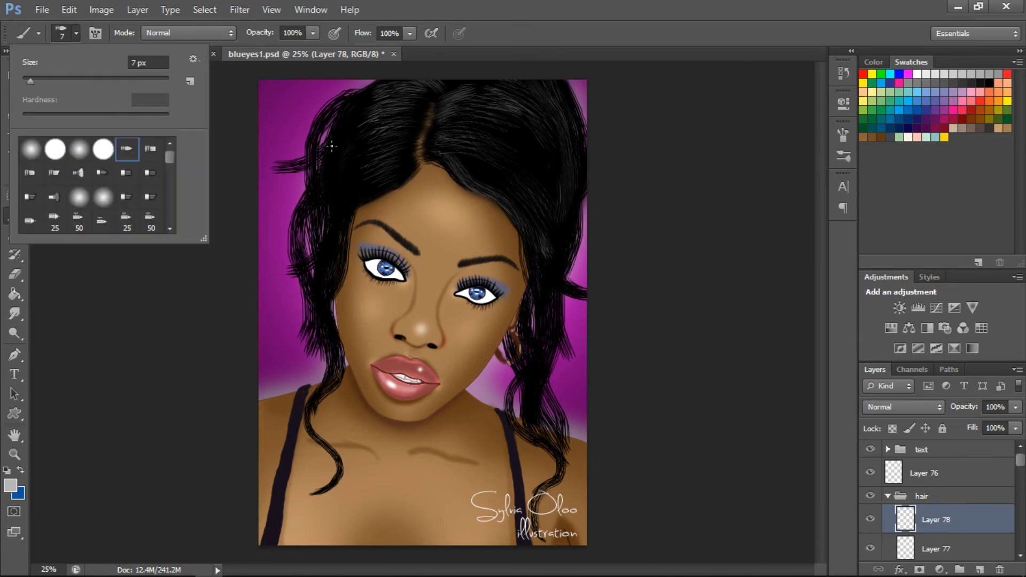
key(Return)
drag(409, 163, 330, 373)
key(ctrl+z)
drag(516, 151, 440, 206)
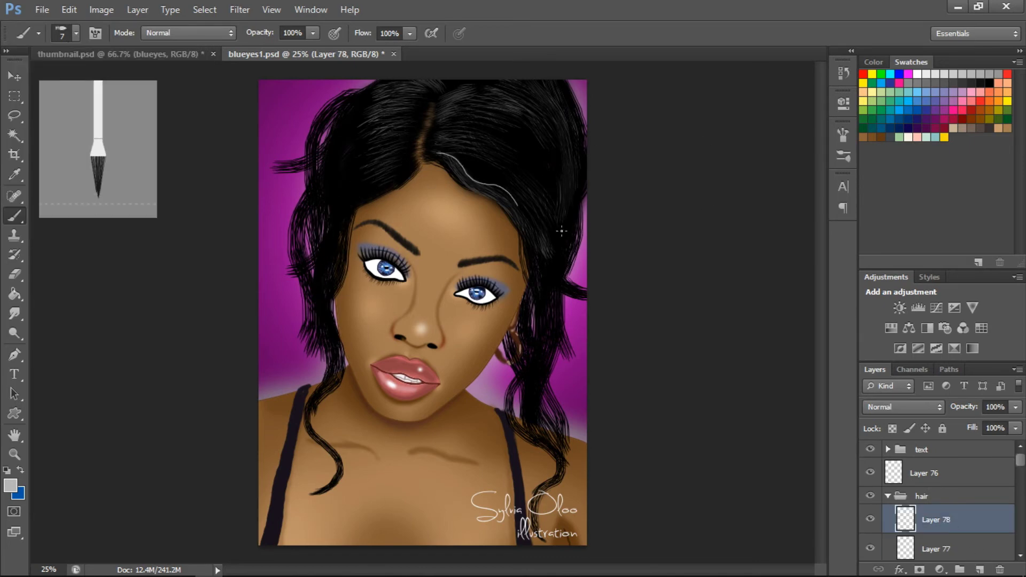
key(ctrl+z)
Try light grey highlights beside the parting on Layer 78 with other bristle brushes, including a 32 px flat one
click(76, 34)
double_click(126, 173)
drag(539, 149, 439, 238)
key(ctrl+z)
click(75, 33)
key(Return)
drag(439, 147, 505, 195)
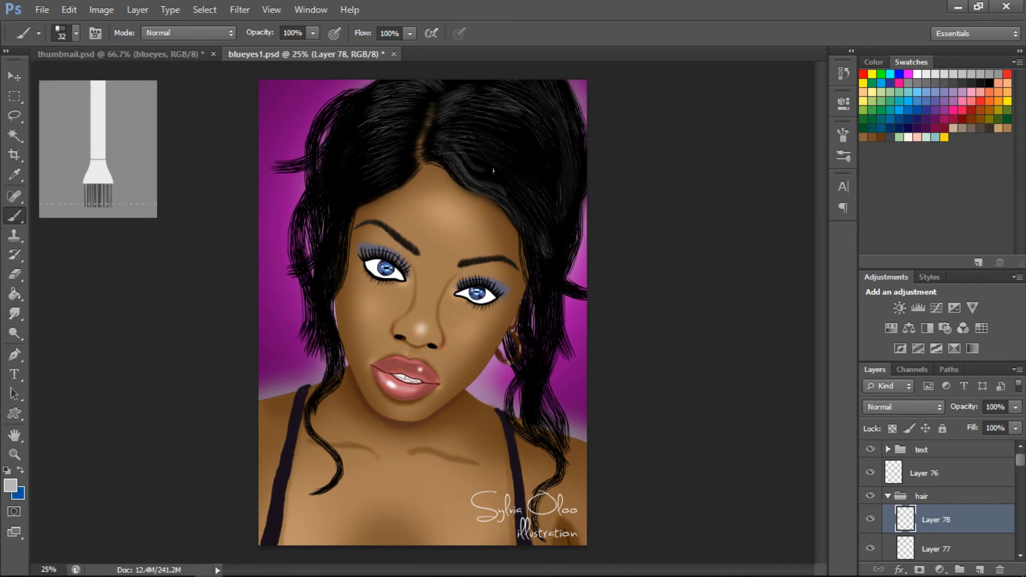
key(ctrl+z)
Paint fine light grey strands throughout the hair on Layer 78 with a 7 px flat bristle brush and set the layer to 36% opacity
click(76, 34)
key(Return)
drag(454, 151, 511, 182)
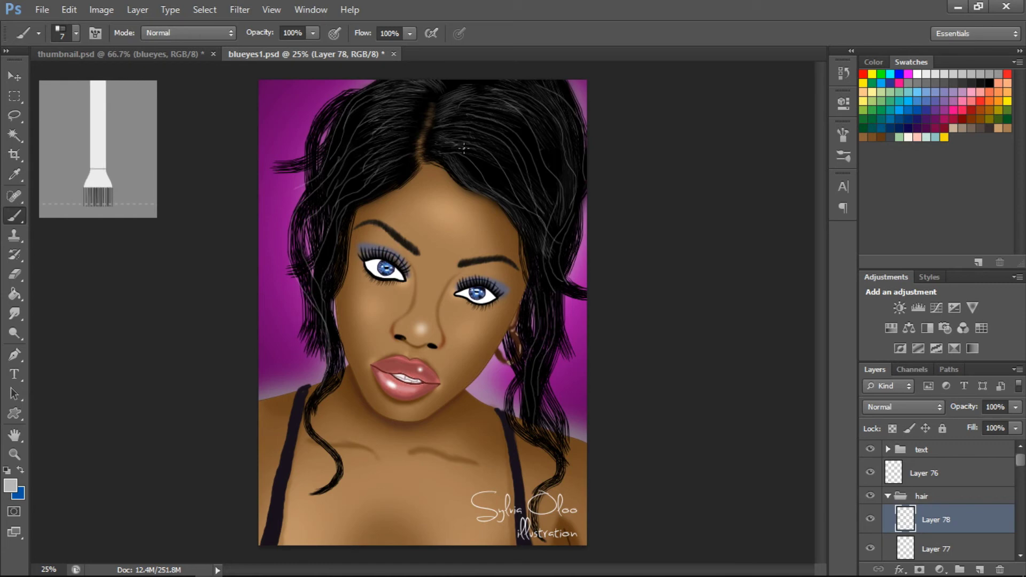
drag(1016, 407, 965, 422)
Paint fine black flyaway strands along the outer edges of the hair on Layer 78 with a 10 px bristle brush
click(76, 32)
click(162, 126)
alt+click(357, 167)
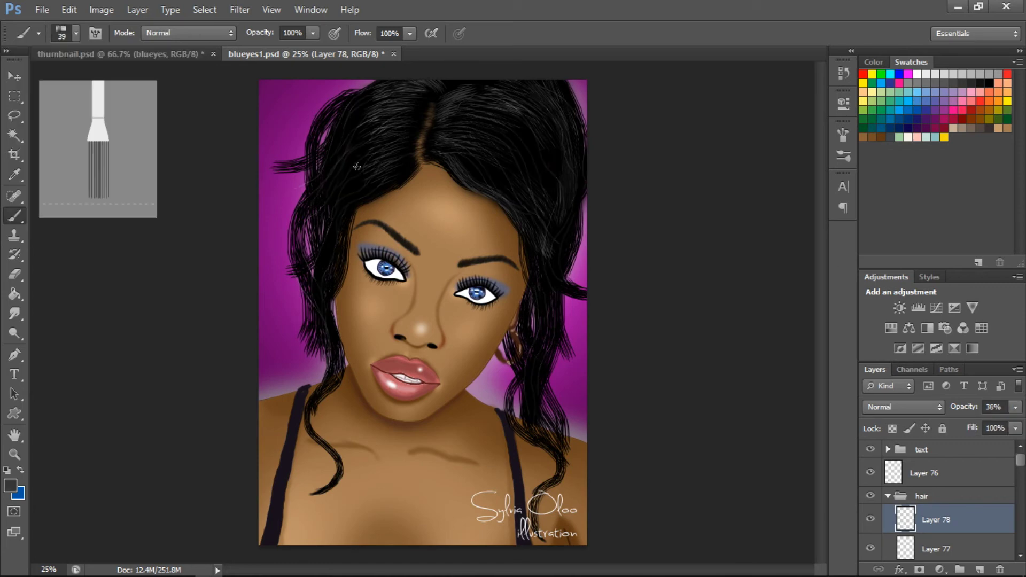
click(77, 33)
double_click(159, 149)
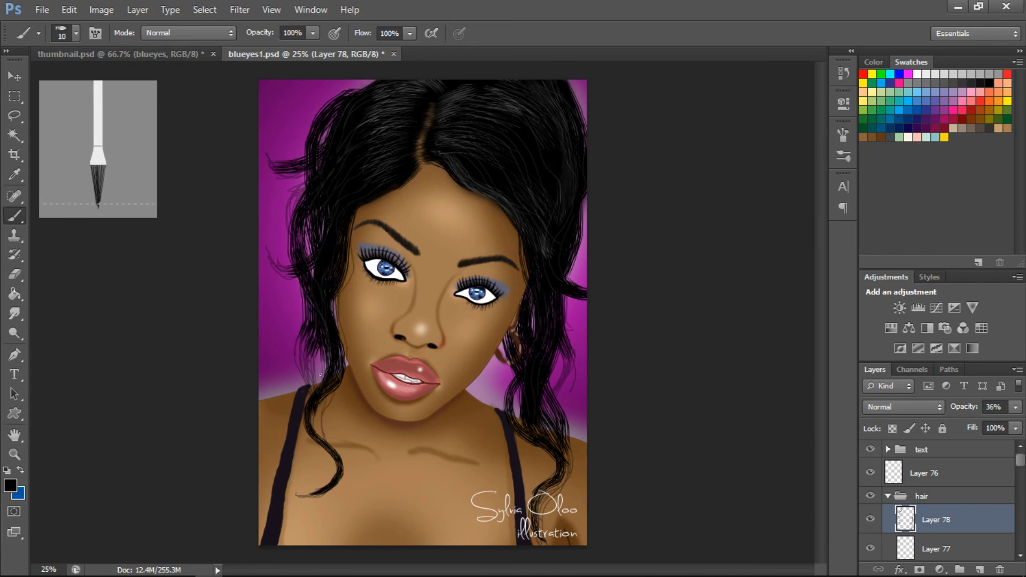
Add Layer 79 in the hair group and paint short light grey highlights on the outer side locks with a 55 px flat bristle brush
click(76, 33)
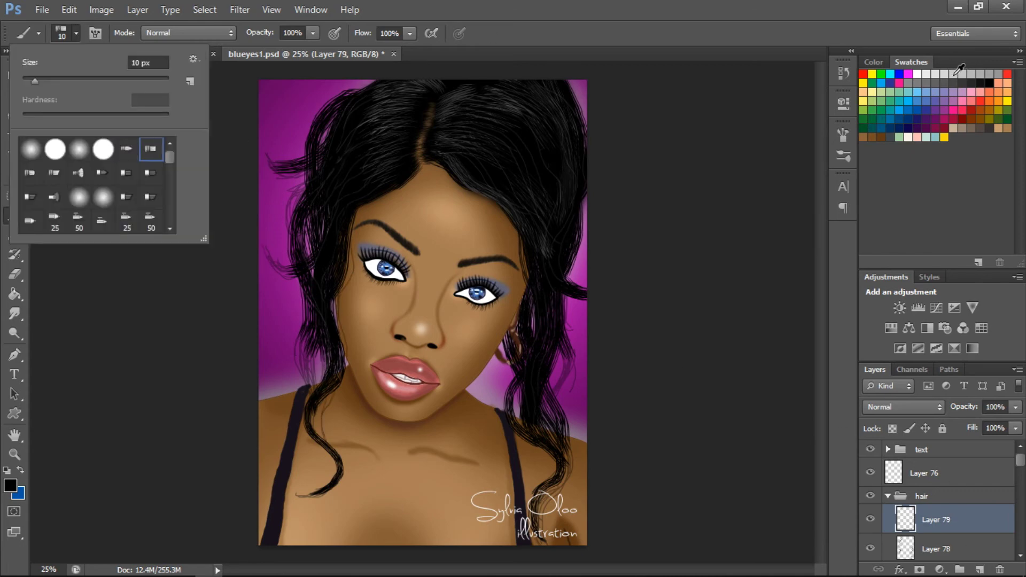
drag(290, 271, 313, 259)
drag(553, 281, 559, 250)
Paint broad light grey highlight patches on both sides of the parting on Layer 79 and soften them with the eraser
click(76, 33)
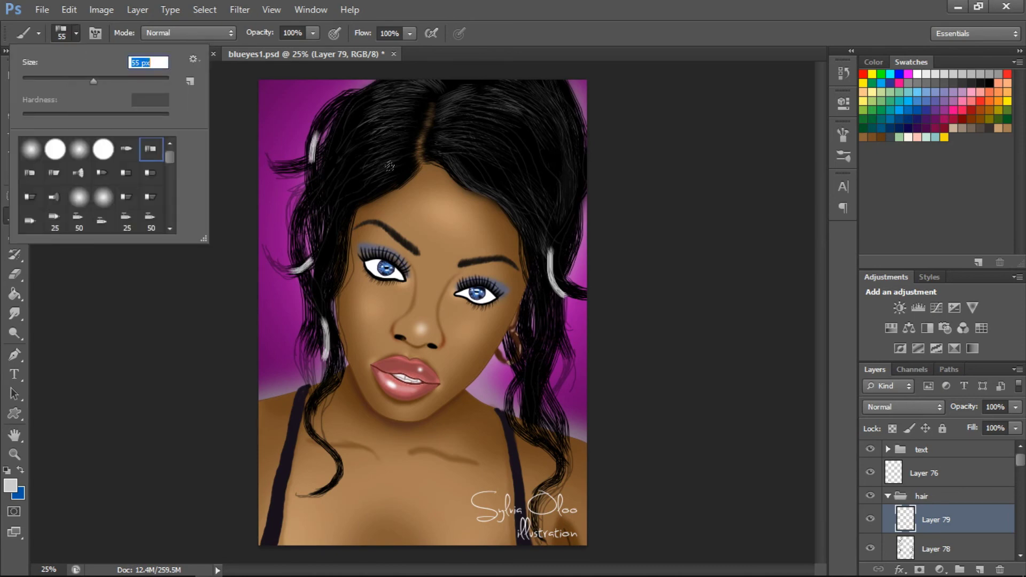
mouse_move(377, 182)
mouse_down()
mouse_move(363, 102)
mouse_move(371, 144)
mouse_move(374, 98)
mouse_up()
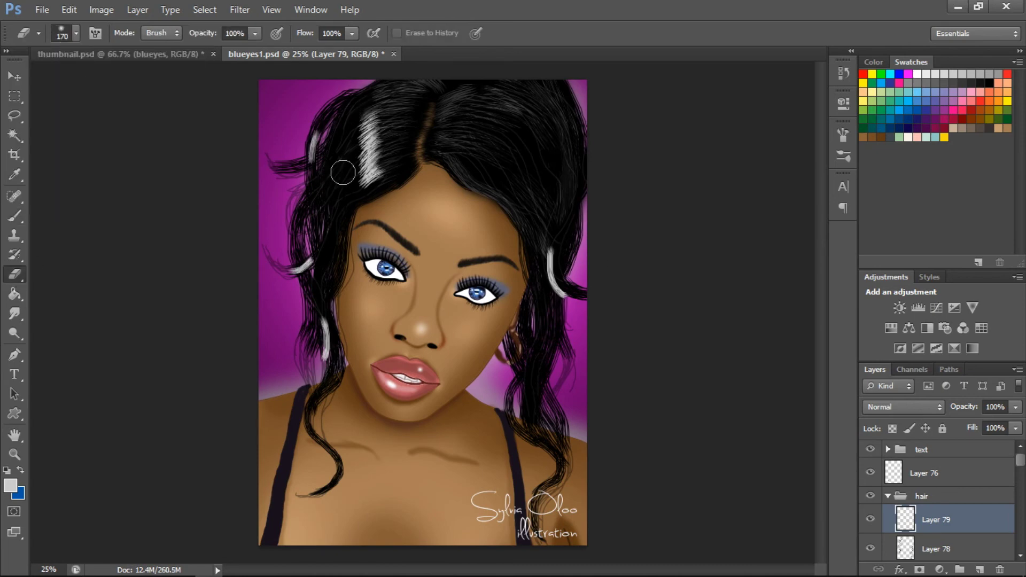
click(77, 33)
drag(42, 80, 46, 80)
mouse_move(479, 163)
mouse_down()
mouse_move(501, 134)
mouse_move(543, 130)
mouse_up()
key(e)
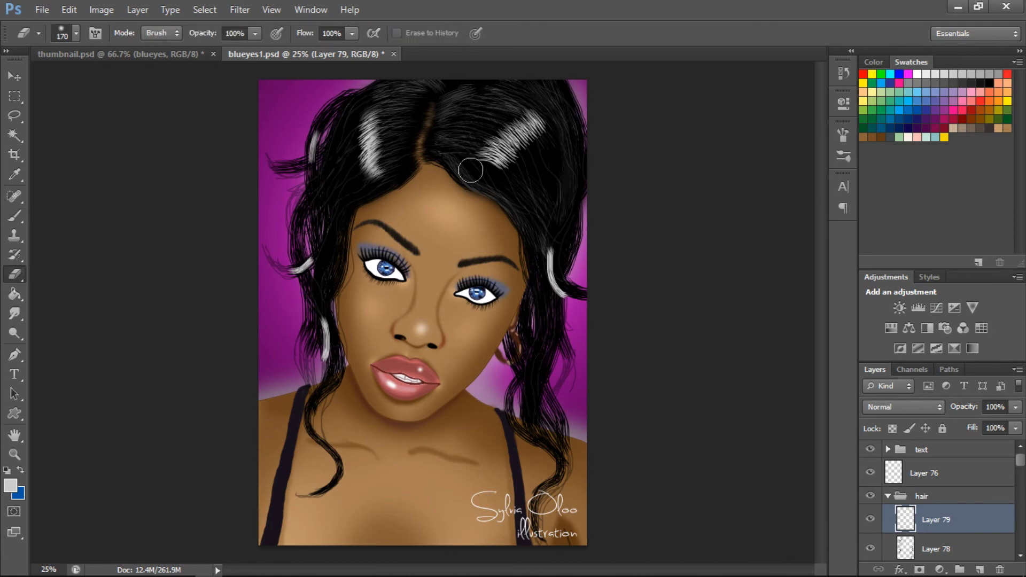
key(b)
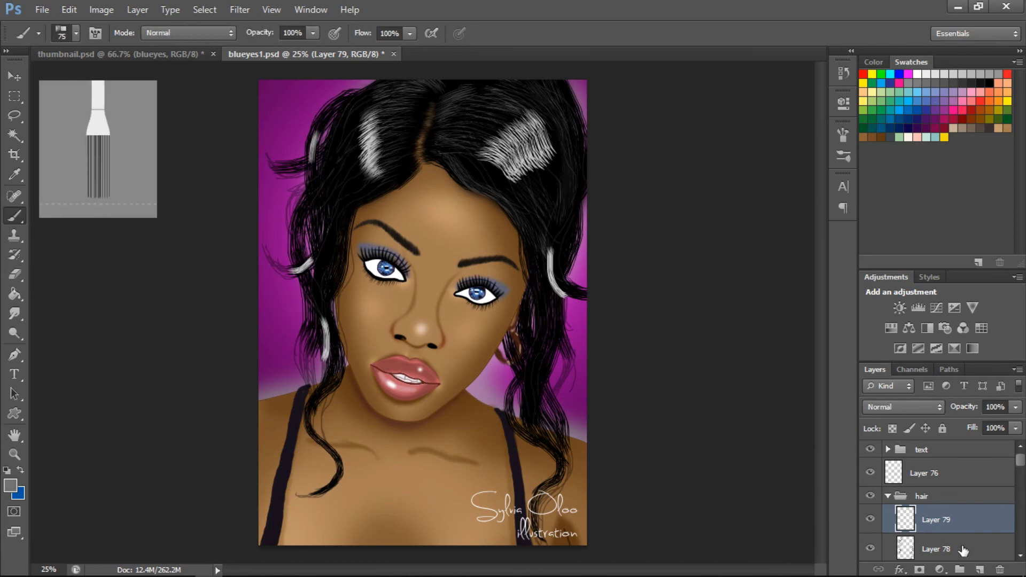
Add Layer 80 above Layer 78 and paint mid-grey strands around the right-hand highlight patch with a 75 px flat bristle brush
click(963, 550)
key(ctrl+shift+alt+n)
drag(529, 209, 550, 153)
drag(556, 197, 498, 94)
drag(522, 152, 481, 104)
drag(553, 249, 533, 203)
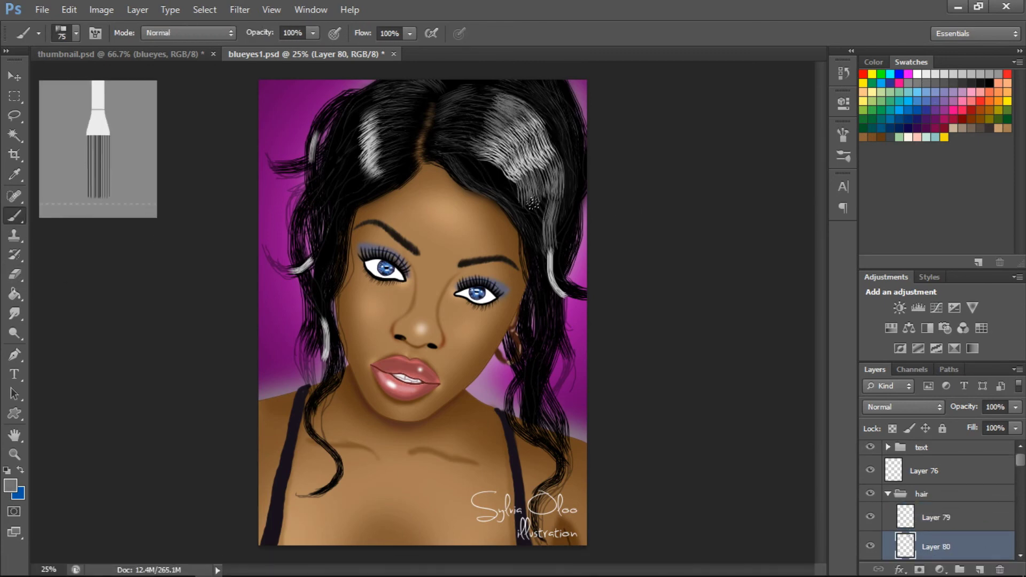
Lower the opacity of the highlights on Layer 79 to 51%
key(e)
key(alt+bracketright)
click(1016, 407)
drag(1016, 423, 980, 428)
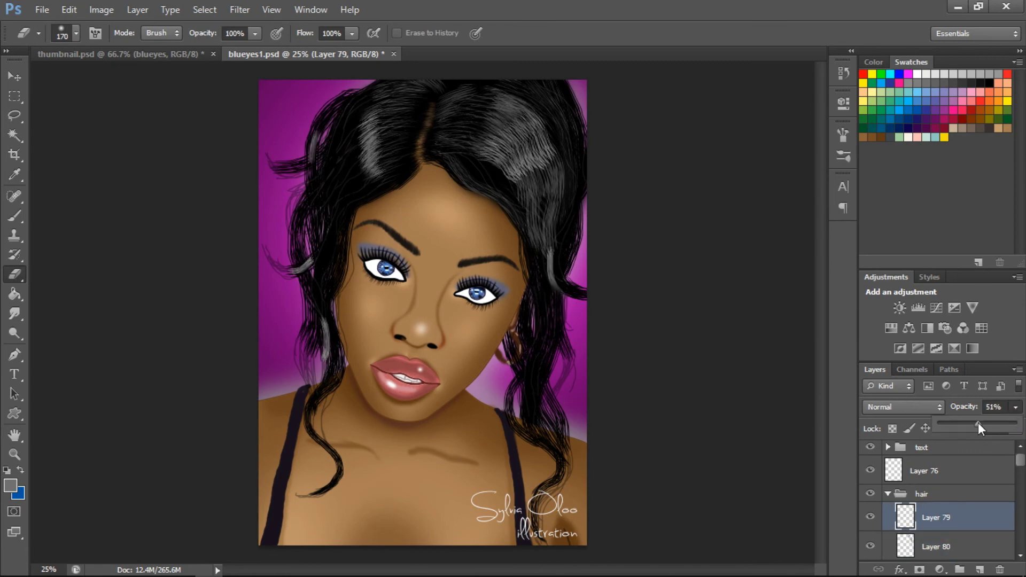
Paint mid-grey strands down the side locks on both sides on Layer 80 with the 75 px brush and set the layer to 58% opacity
key(b)
key(alt+bracketleft)
drag(363, 206, 321, 133)
mouse_move(360, 205)
mouse_down()
mouse_move(305, 99)
mouse_move(315, 289)
mouse_up()
drag(537, 177, 550, 321)
drag(326, 292, 310, 351)
drag(535, 321, 551, 427)
drag(347, 222, 312, 96)
drag(380, 177, 305, 297)
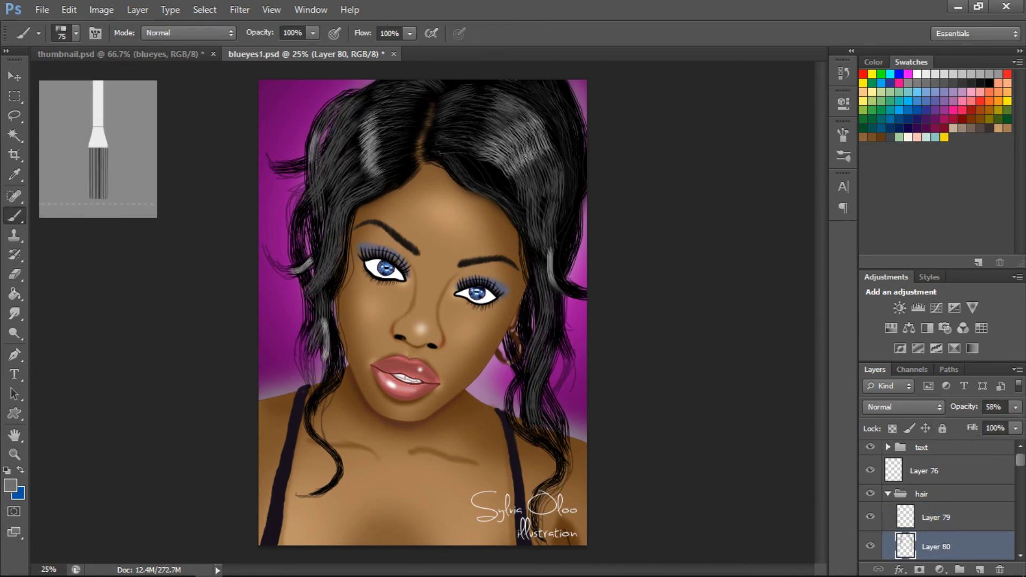
Paint mid-grey strands over the crown on both sides of the parting on Layer 80 and reduce the layer's opacity further
drag(478, 88, 566, 230)
drag(508, 78, 564, 256)
drag(398, 161, 347, 203)
drag(396, 80, 354, 115)
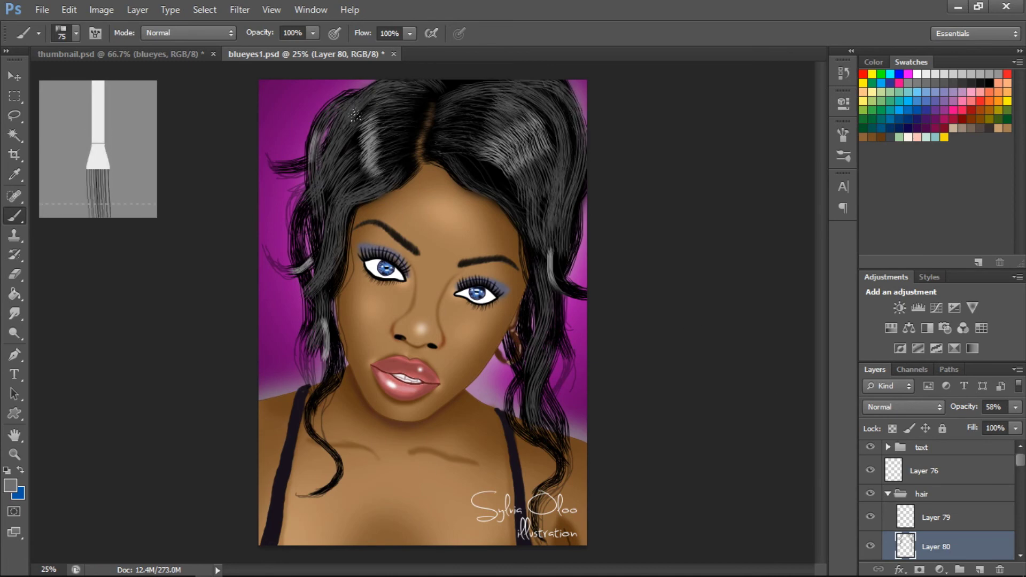
drag(964, 424, 964, 423)
Add Layer 81 above Layer 79 and break up the grey highlights with black strands using the 75 px flat bristle brush
key(ctrl+shift+alt+n)
alt+click(344, 214)
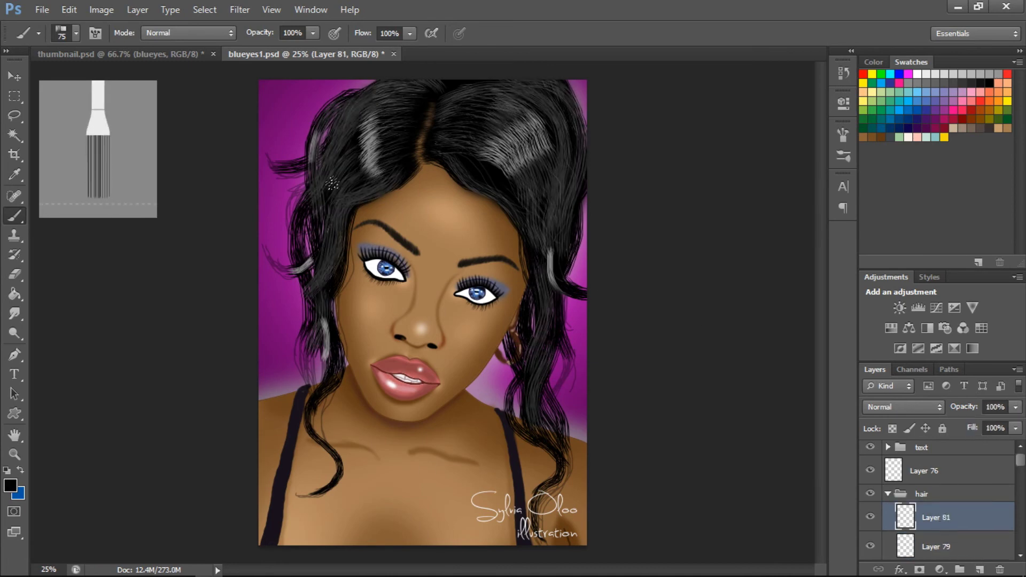
drag(302, 217, 310, 321)
mouse_move(345, 210)
mouse_down()
mouse_move(396, 100)
mouse_move(350, 203)
mouse_up()
drag(548, 136, 470, 201)
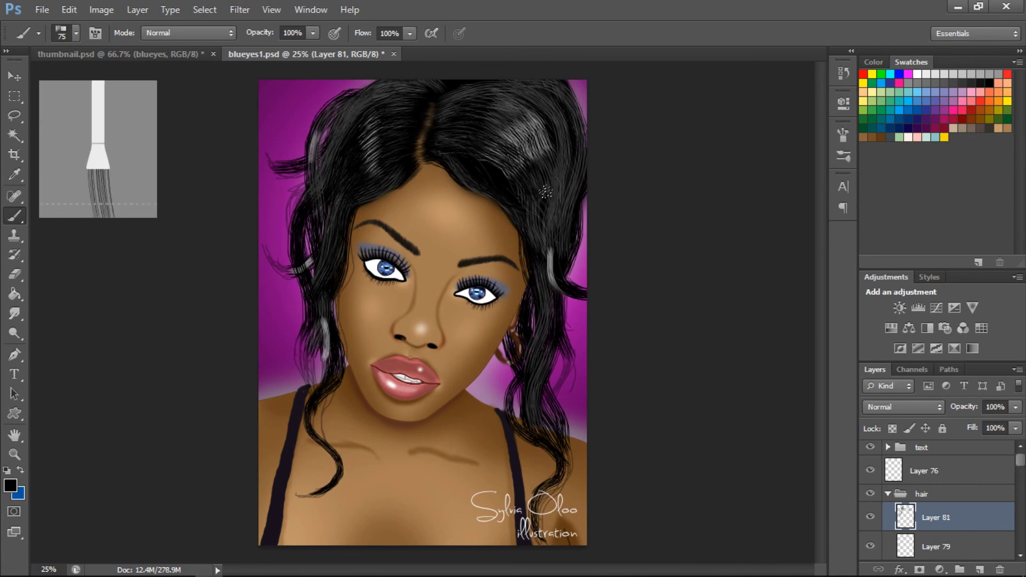
Paint black strands down the right side of the hair on Layer 81, from the crown to the lowest curl
drag(567, 85, 561, 107)
drag(556, 149, 532, 396)
drag(564, 316, 543, 426)
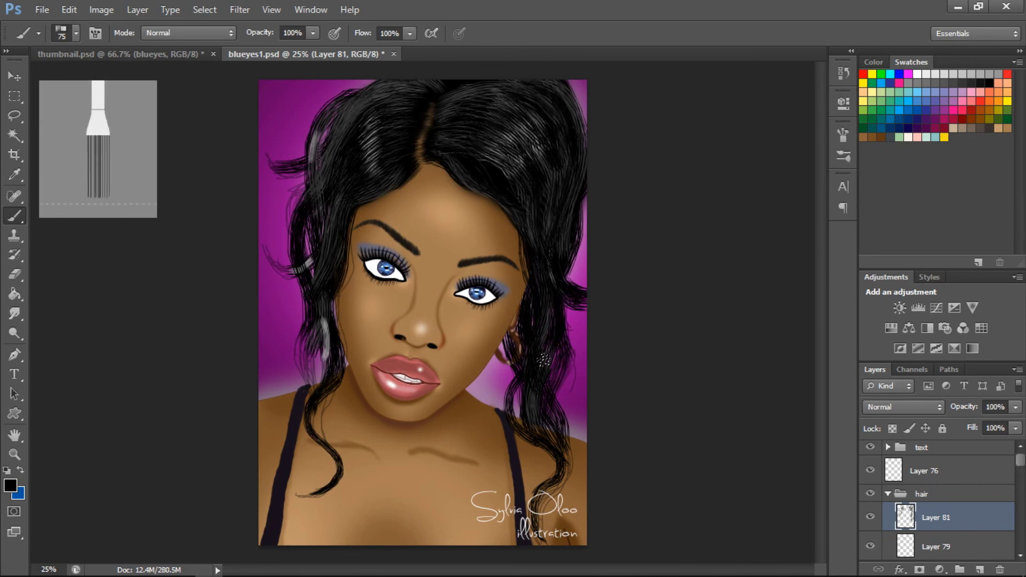
drag(570, 390, 532, 543)
drag(576, 209, 568, 344)
Paint black strands down the left locks, beside the parting and along the right hairline on Layer 81
drag(299, 279, 316, 398)
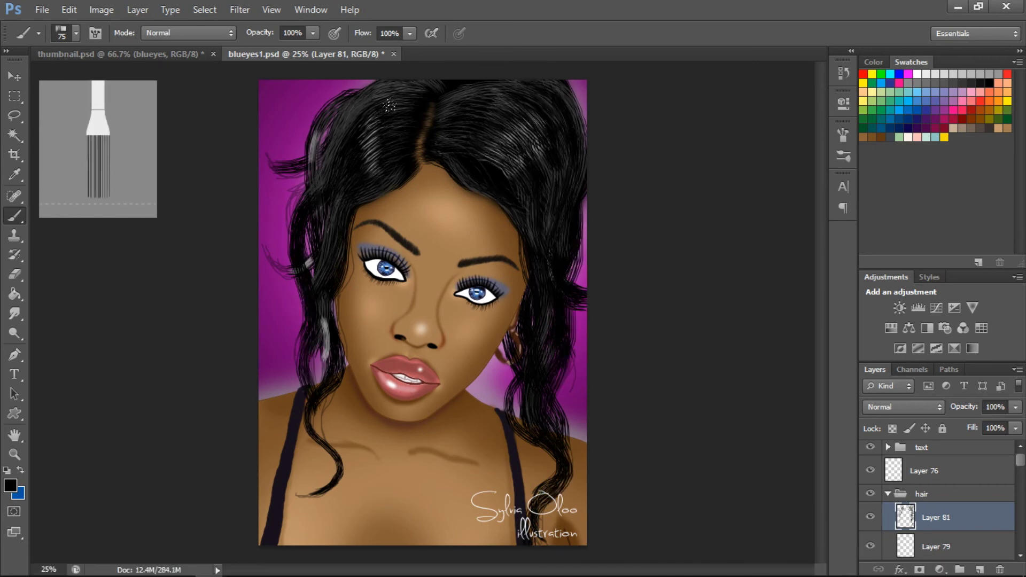
drag(342, 243, 377, 88)
drag(428, 86, 348, 154)
mouse_move(442, 163)
mouse_down()
mouse_move(508, 208)
mouse_move(514, 249)
mouse_up()
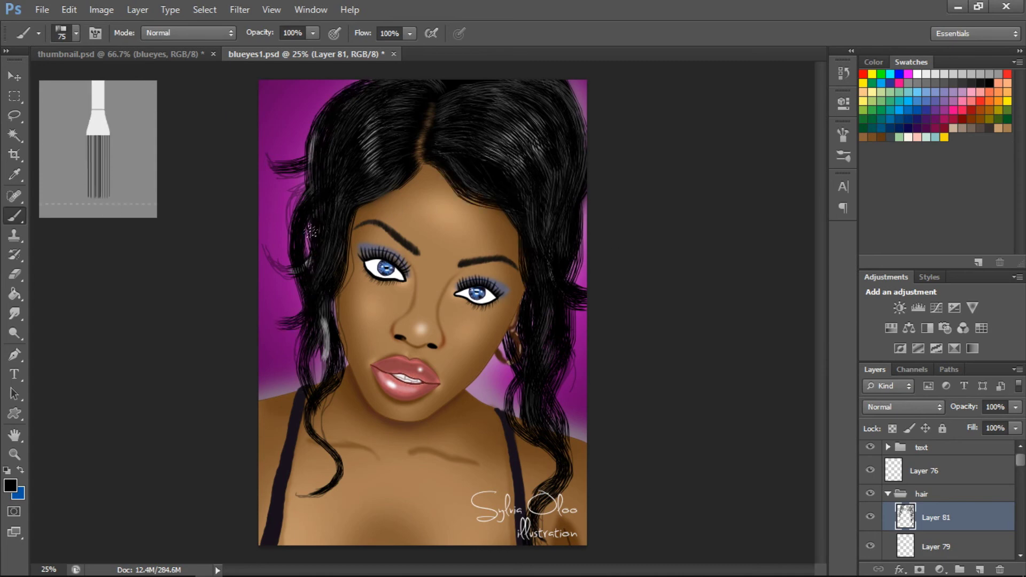
Thicken the thin curl on the left shoulder in black on Layer 81 with the flat bristle brush at 27 px
click(76, 33)
text(27)
key(Return)
drag(294, 496, 345, 466)
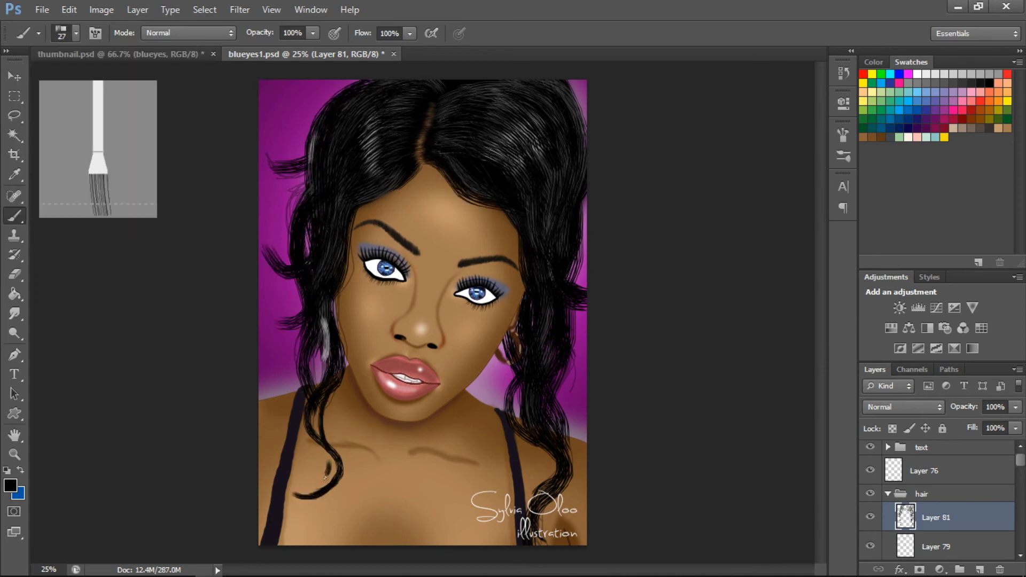
Move Layer 81 below Layer 79 in the hair group so the black strands sit under the highlights
scroll(938, 518, down, 1)
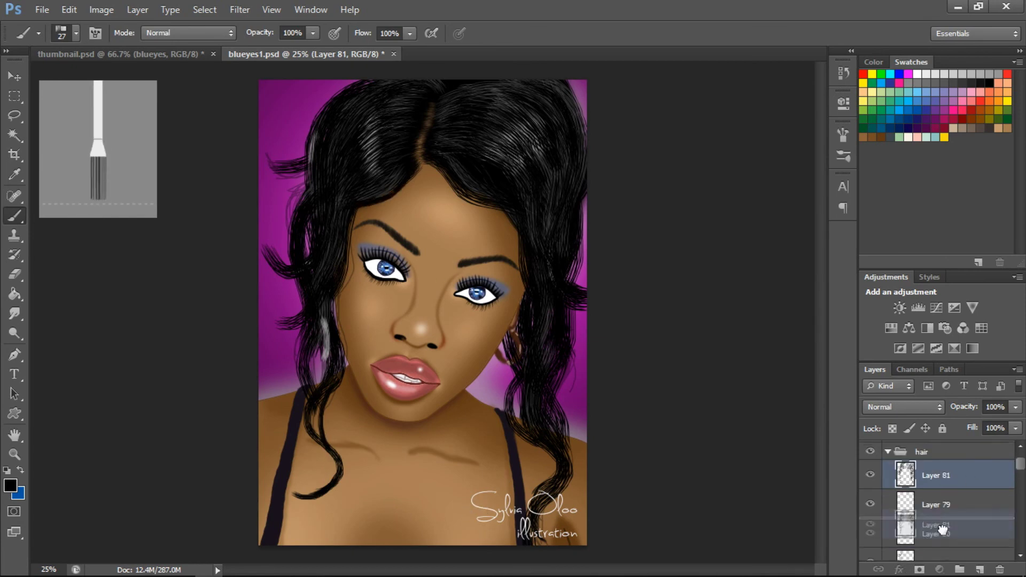
drag(933, 476, 933, 547)
double_click(937, 534)
key(Return)
key(ctrl+z)
key(ctrl+minus)
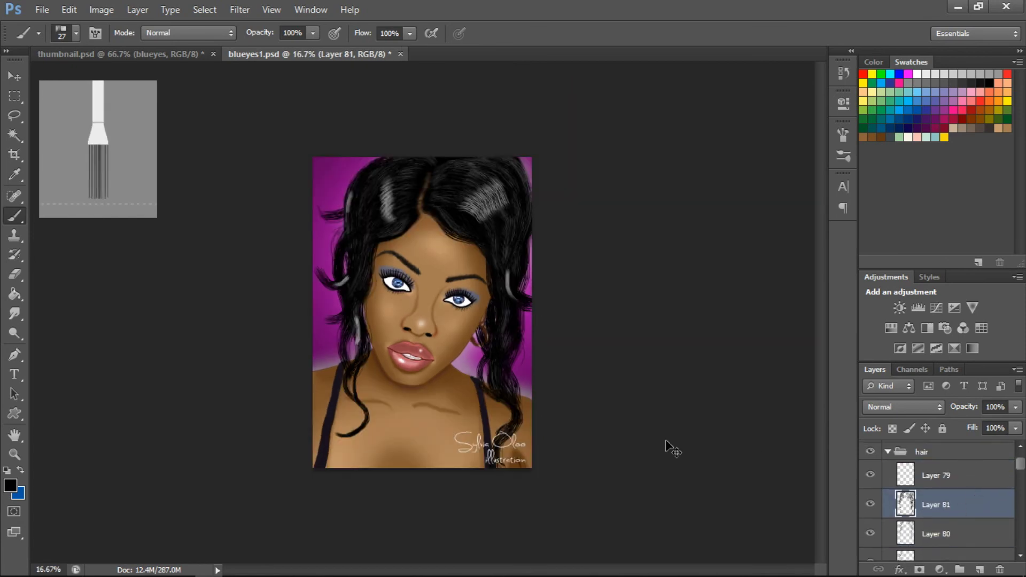
Add Layer 82 above Layer 79 and paint white highlights on the right-hand locks with the flat bristle brush, starting at 46 px
click(918, 78)
click(936, 534)
click(76, 33)
text(46)
key(Return)
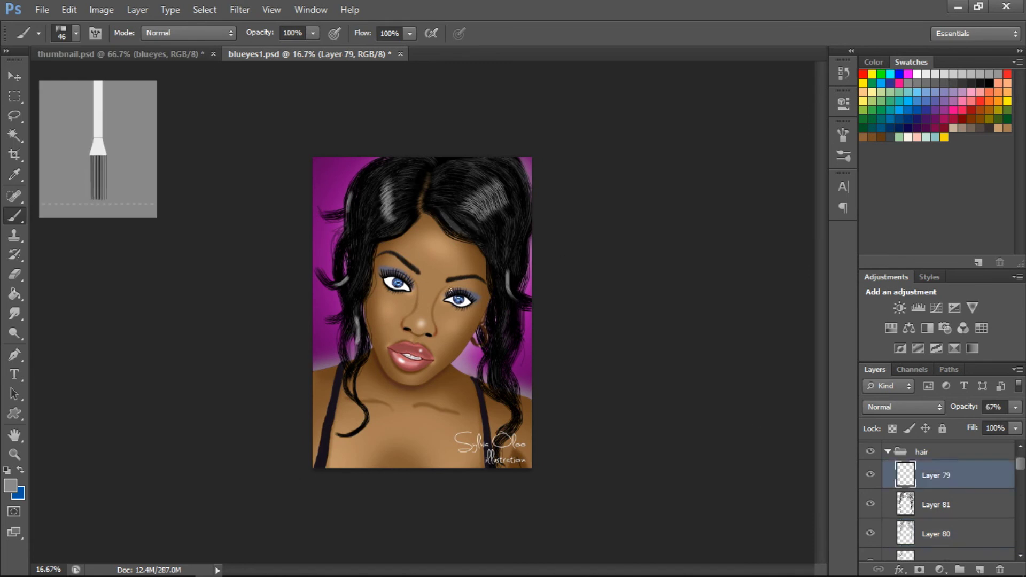
key(alt+bracketright)
key(alt+bracketright)
alt+click(509, 322)
key(bracketright)
key(bracketright)
key(ctrl+shift+alt+n)
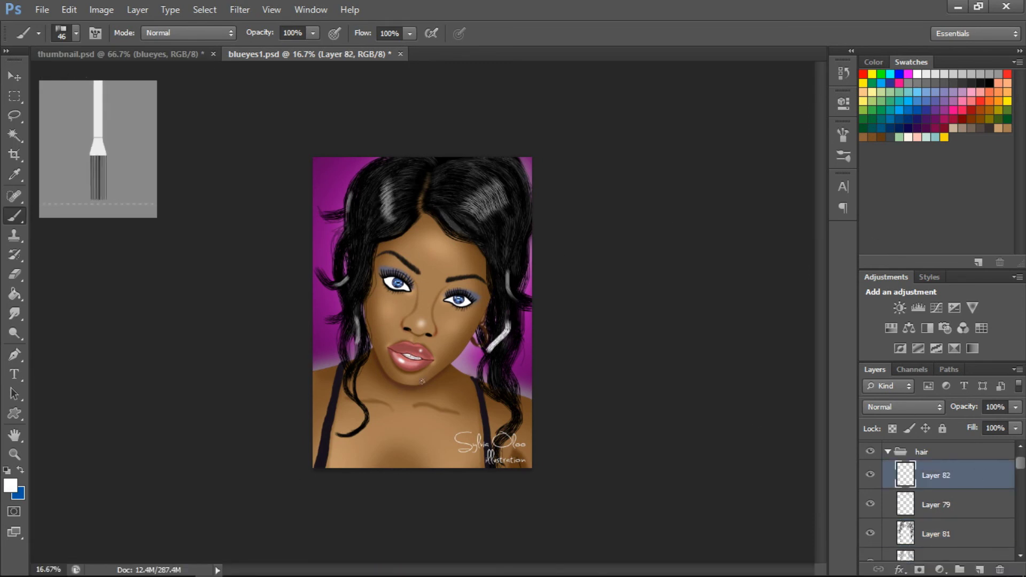
drag(503, 343, 502, 396)
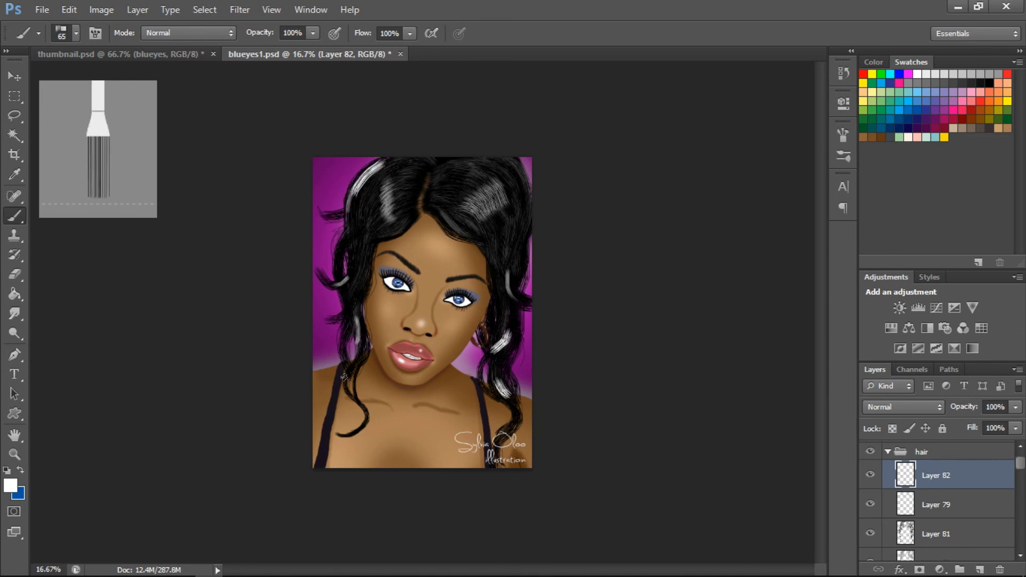
Paint thin white highlights on the lower curls, the right crown and the upper left flick with the brush at 18 px
click(76, 33)
drag(51, 85, 32, 86)
key(Return)
drag(513, 411, 508, 433)
drag(489, 188, 505, 208)
drag(342, 211, 328, 217)
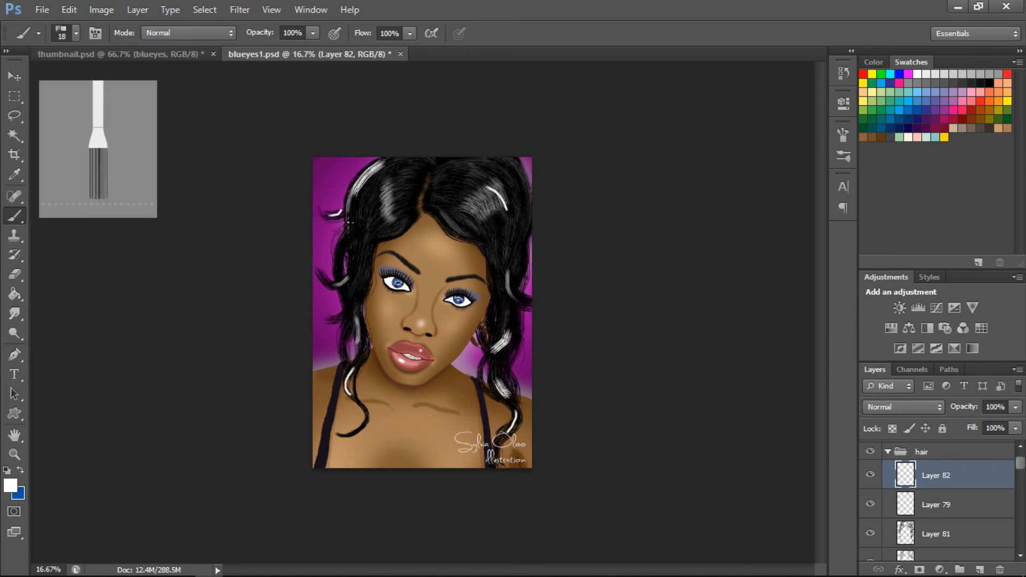
Paint a wider white highlight on the left lock beside the eye on Layer 82 with the brush at 57 px
click(76, 33)
drag(32, 85, 50, 86)
key(Return)
drag(363, 257, 348, 304)
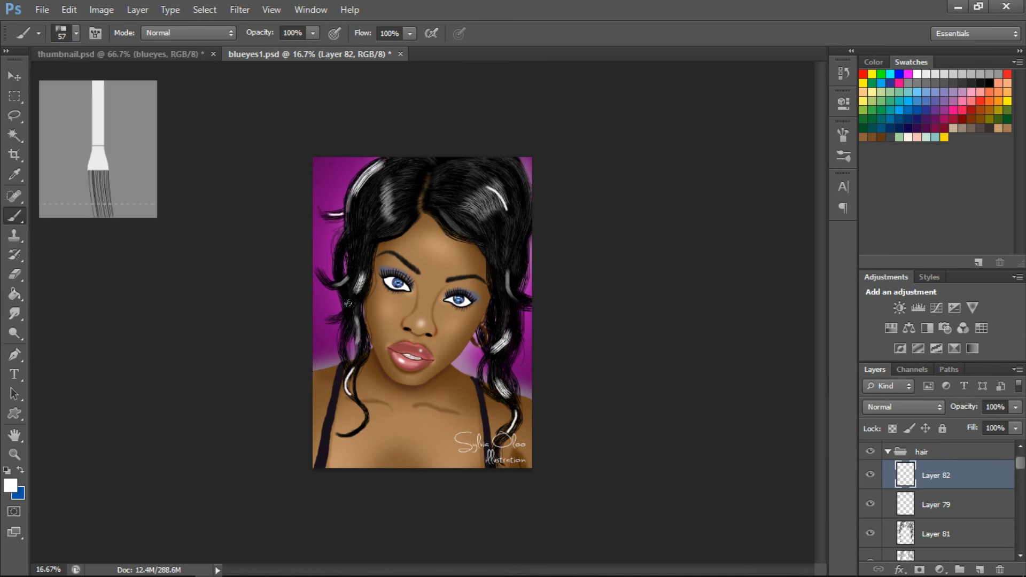
Soften the ends of the hair highlights with the 170 px eraser
key(e)
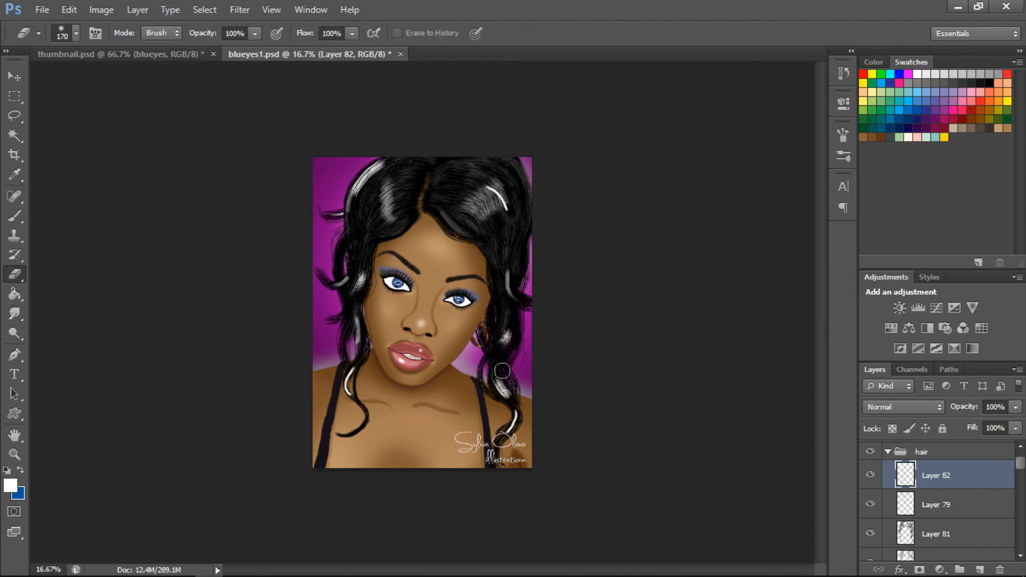
click(928, 507)
key(b)
key(alt+])
key(e)
key(alt+[)
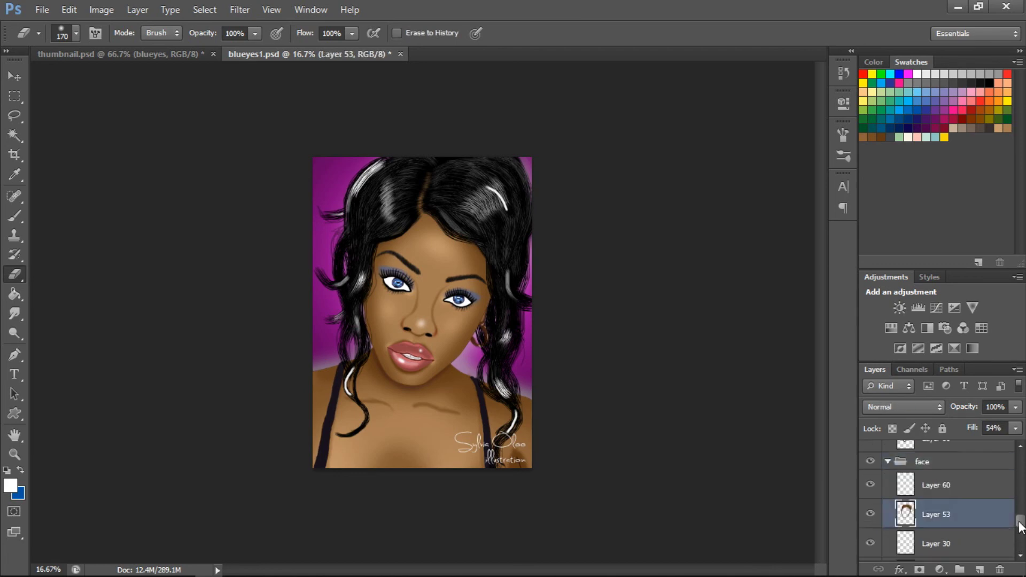
Select the face shape, add Layer 83 above Layer 27 and shade the face in dark brown with a soft round brush
key(w)
click(422, 320)
click(883, 138)
key(ctrl+shift+alt+n)
key(b)
click(77, 33)
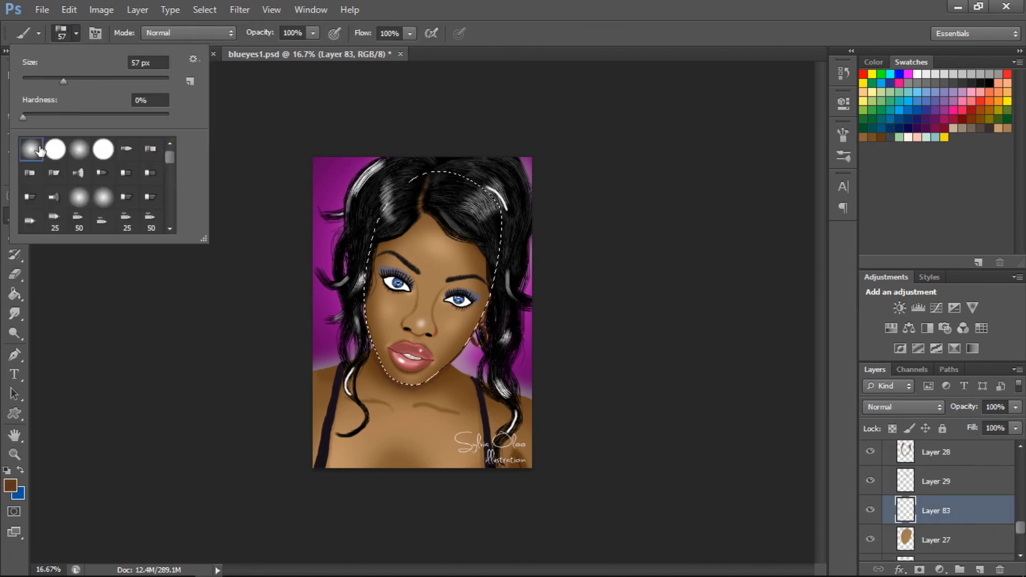
double_click(40, 152)
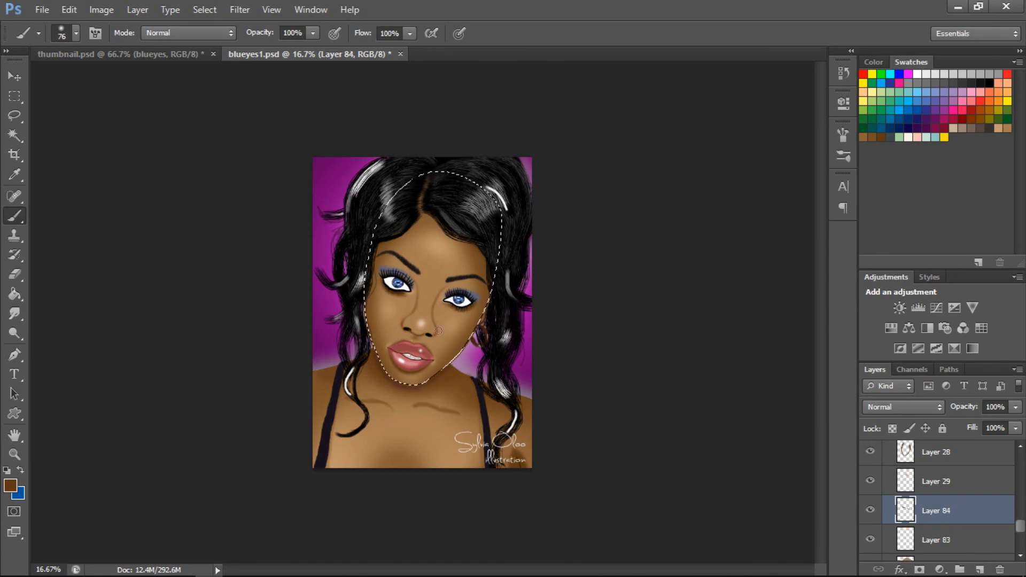
Blend the brown face shading with the Smudge tool using a soft round brush at 50% strength
click(15, 314)
click(76, 32)
double_click(40, 152)
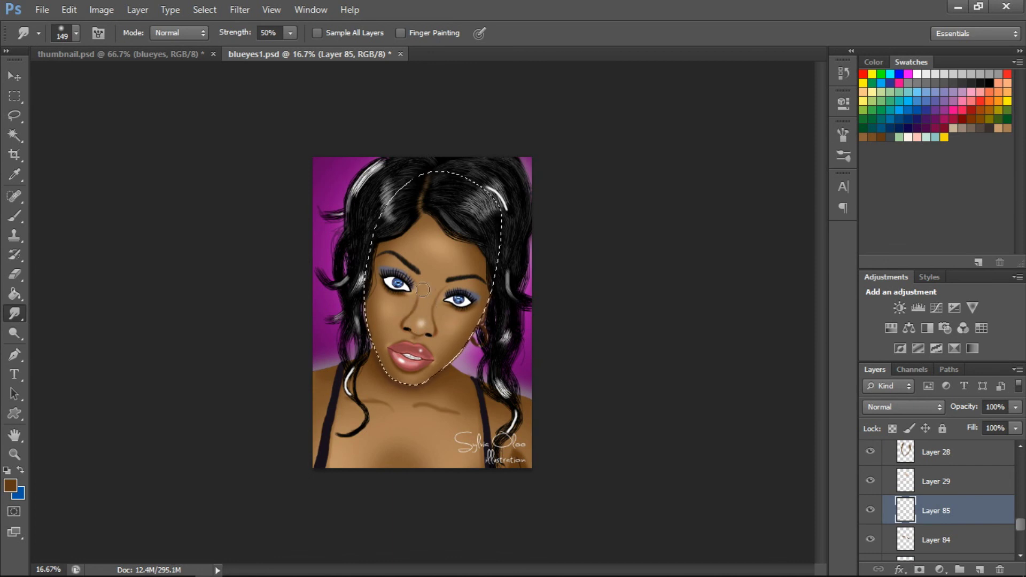
Add Layer 86 at the top of the face group and paint a soft brown shadow below the hairline with a 187 px brush
key(b)
key(ctrl+shift+alt+n)
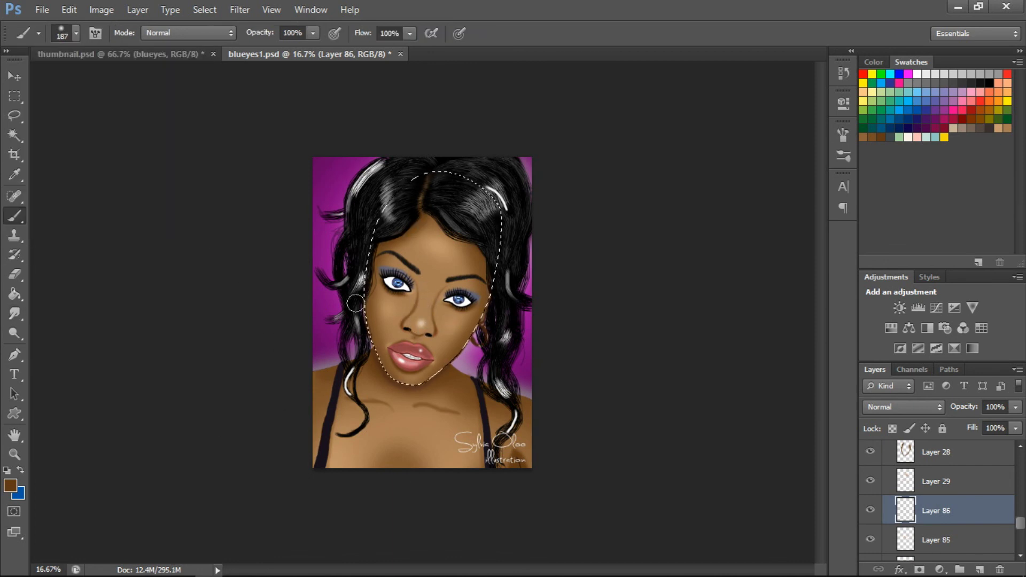
key(ctrl+shift+bracketright)
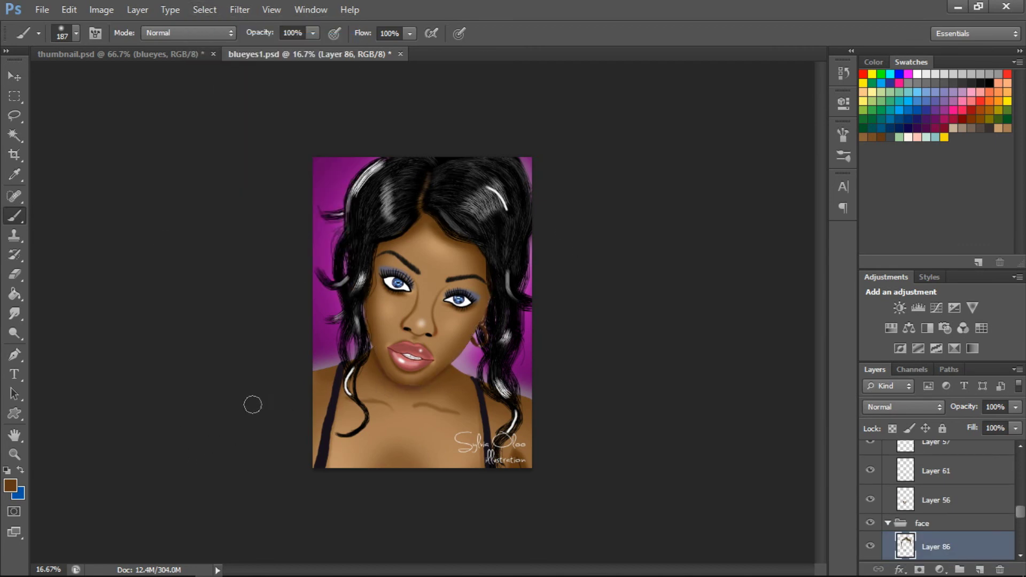
Set up a black 7 px round bristle brush and add Layer 87 at the top of the eyes group
click(75, 33)
click(10, 484)
click(993, 78)
click(75, 33)
text(7)
key(Return)
key(ctrl+plus)
key(ctrl+plus)
key(ctrl+plus)
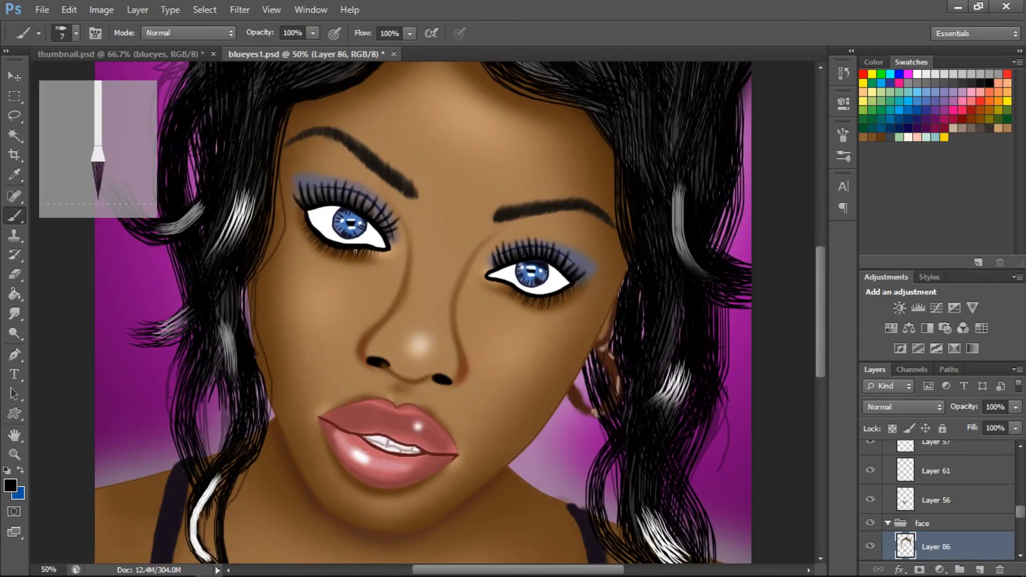
key(ctrl+shift+alt+n)
key(ctrl+bracketright)
key(ctrl+shift+bracketright)
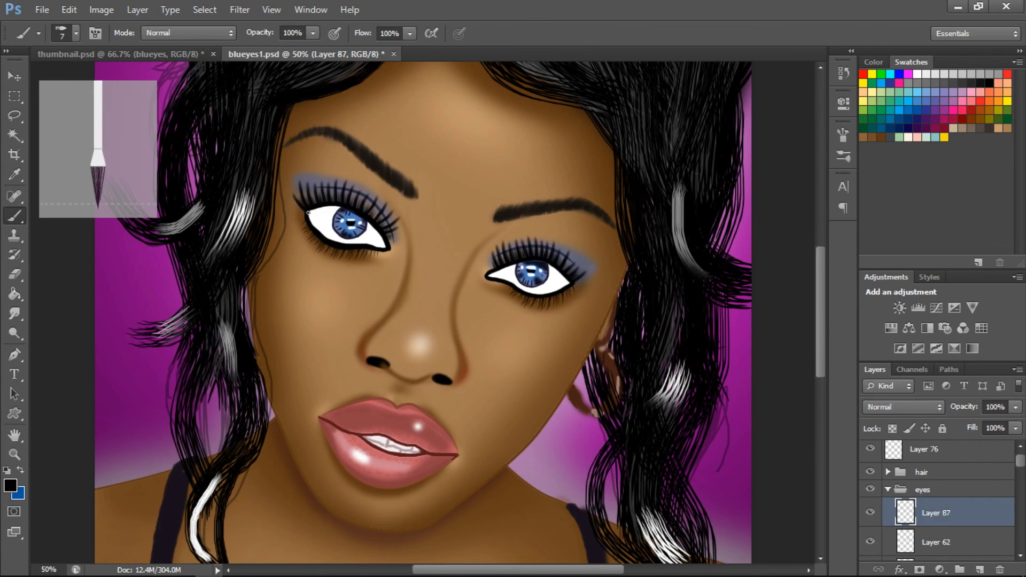
Paint thicker black eyeliner along the lower lids of both eyes on Layer 87 with the brush at 28 px
click(75, 32)
text(28)
key(Return)
drag(317, 209, 383, 241)
drag(489, 276, 558, 289)
key(ctrl+minus)
key(ctrl+minus)
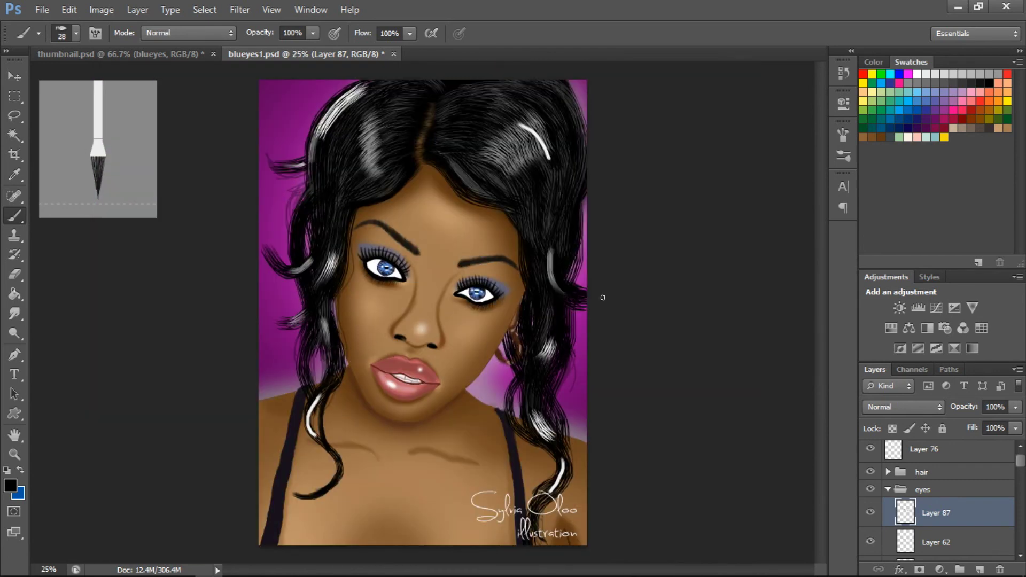
Collapse the eyes group, switch to the Move tool and look through the portrait's layer groups
click(923, 490)
scroll(935, 498, down, 5)
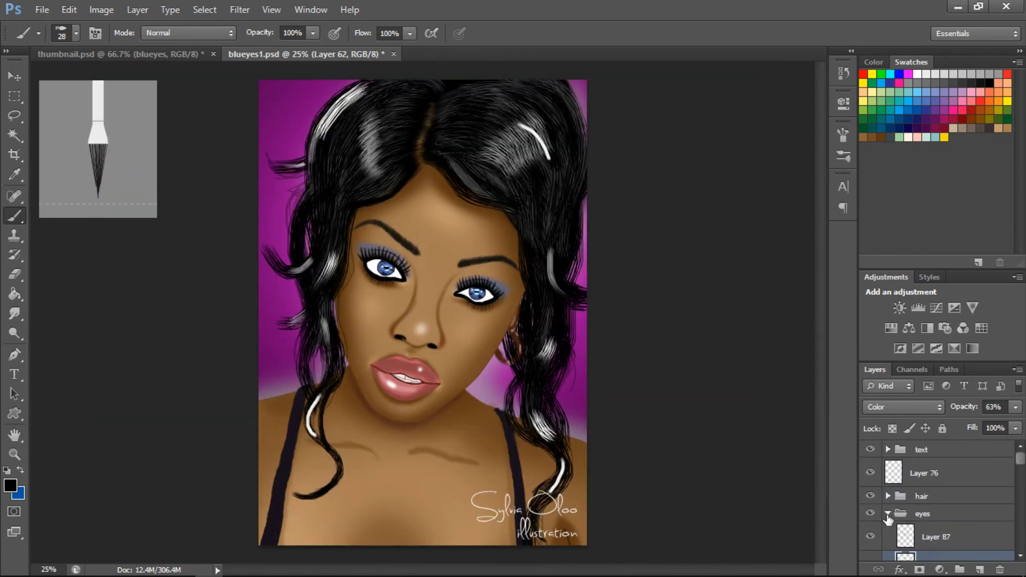
scroll(1017, 482, down, 10)
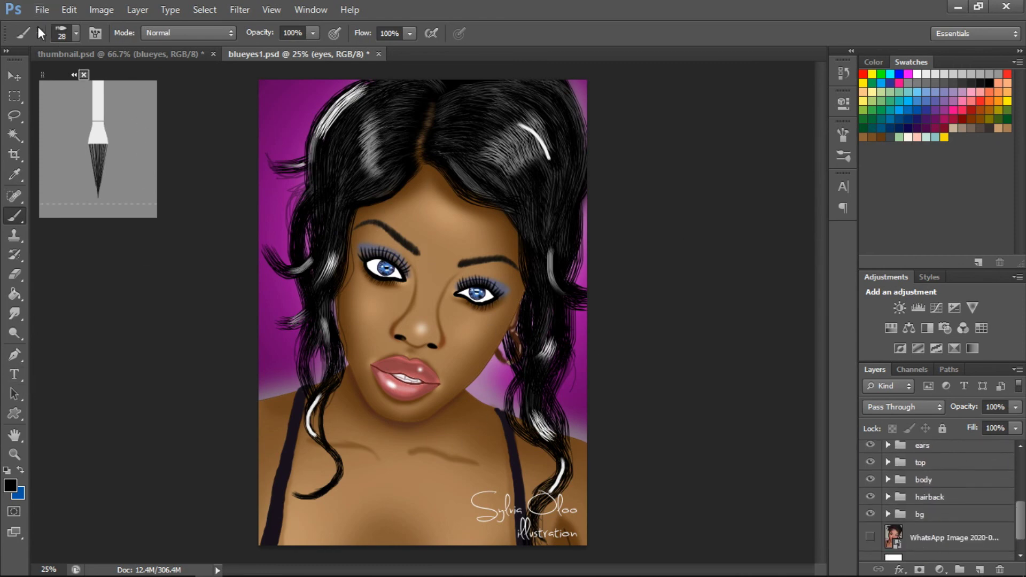
click(14, 76)
scroll(1020, 500, up, 6)
scroll(1020, 500, down, 5)
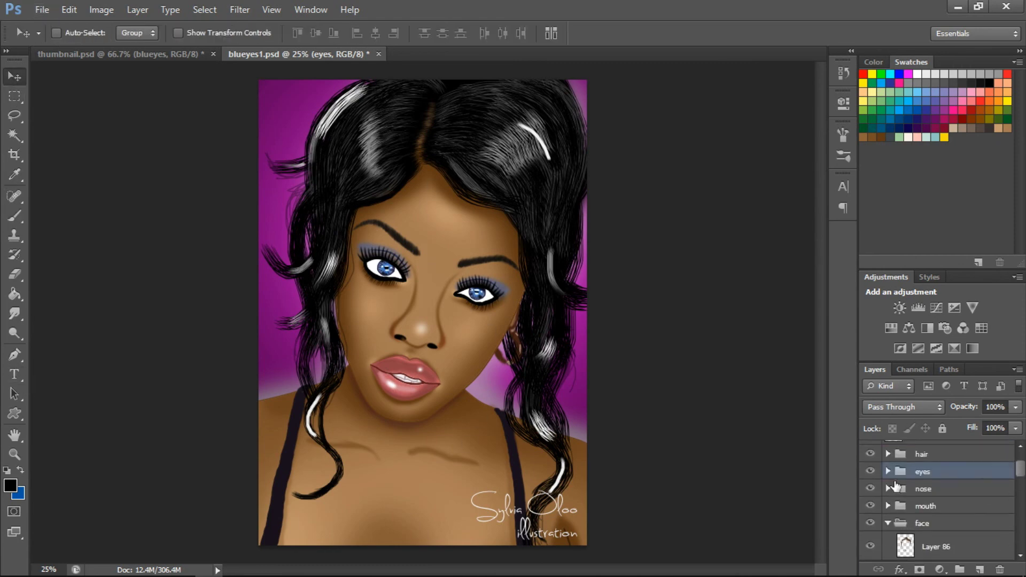
scroll(1020, 500, up, 3)
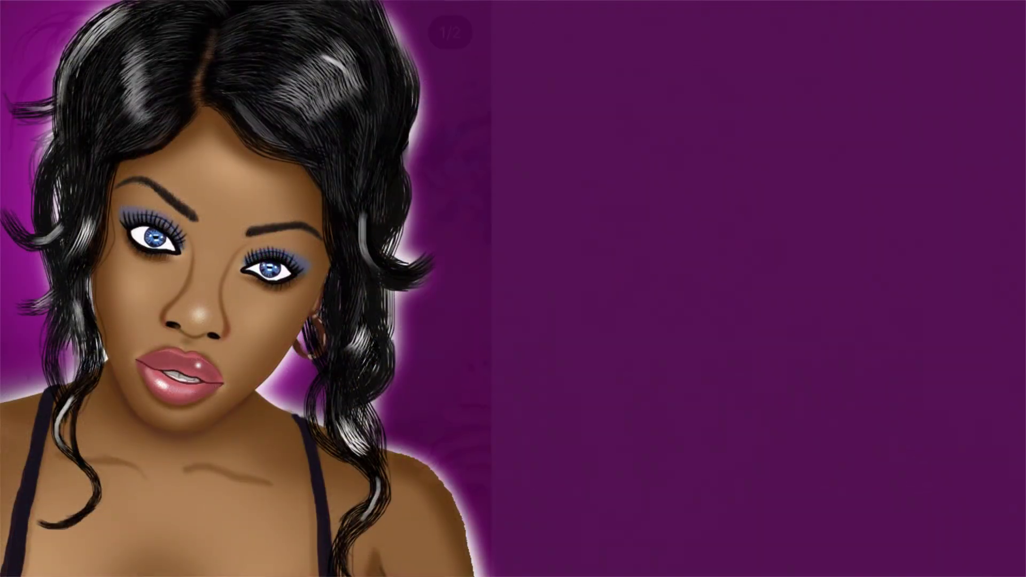